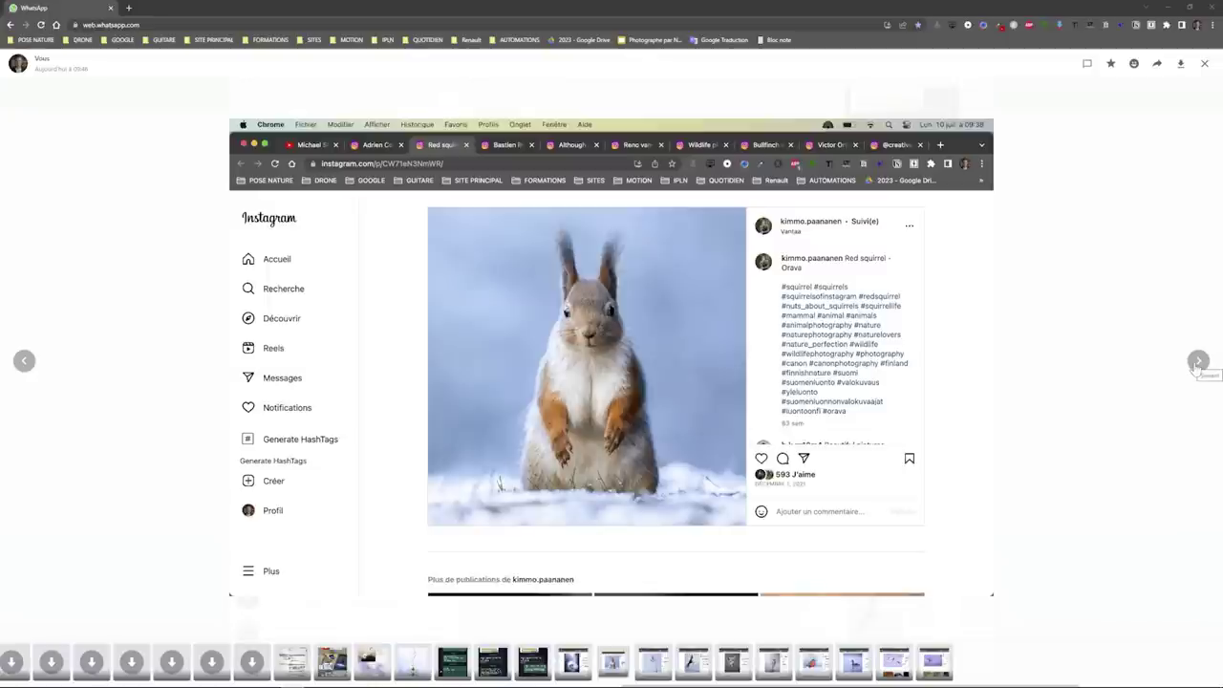
# Step: Page through the shared WhatsApp screenshots (puffin, fox, kingfisher, bullfinch, grebe, skimmers) to the robin post
pyautogui.click(1197, 362)
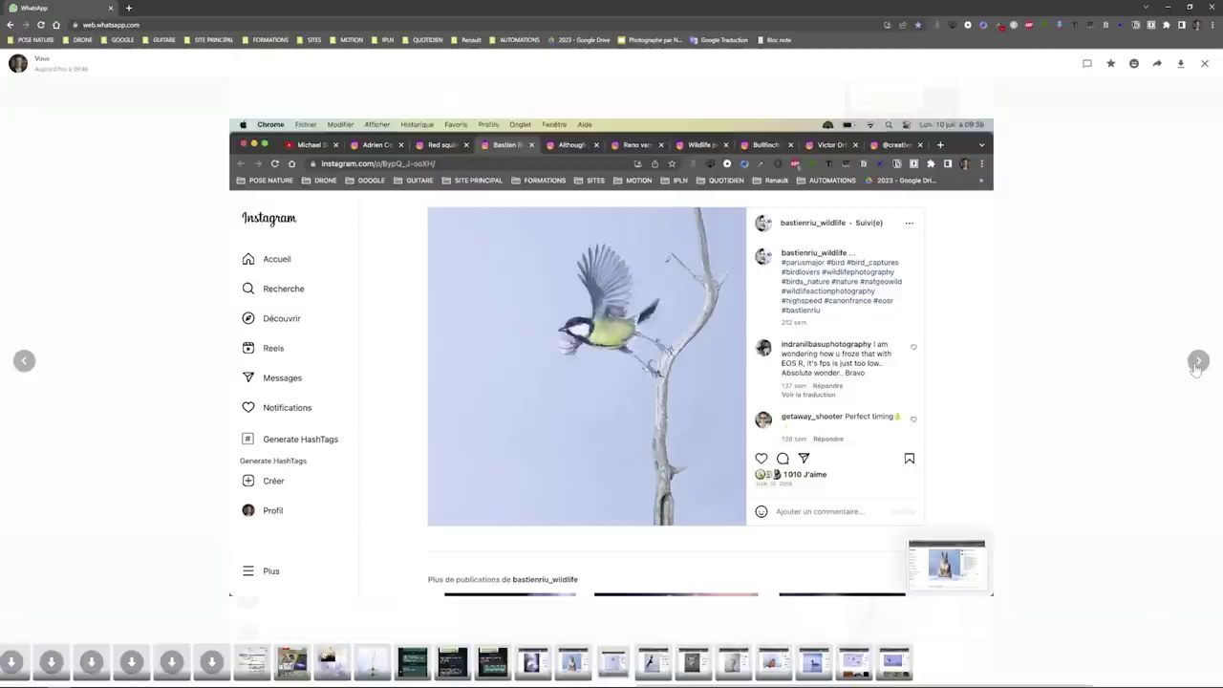
pyautogui.click(1195, 368)
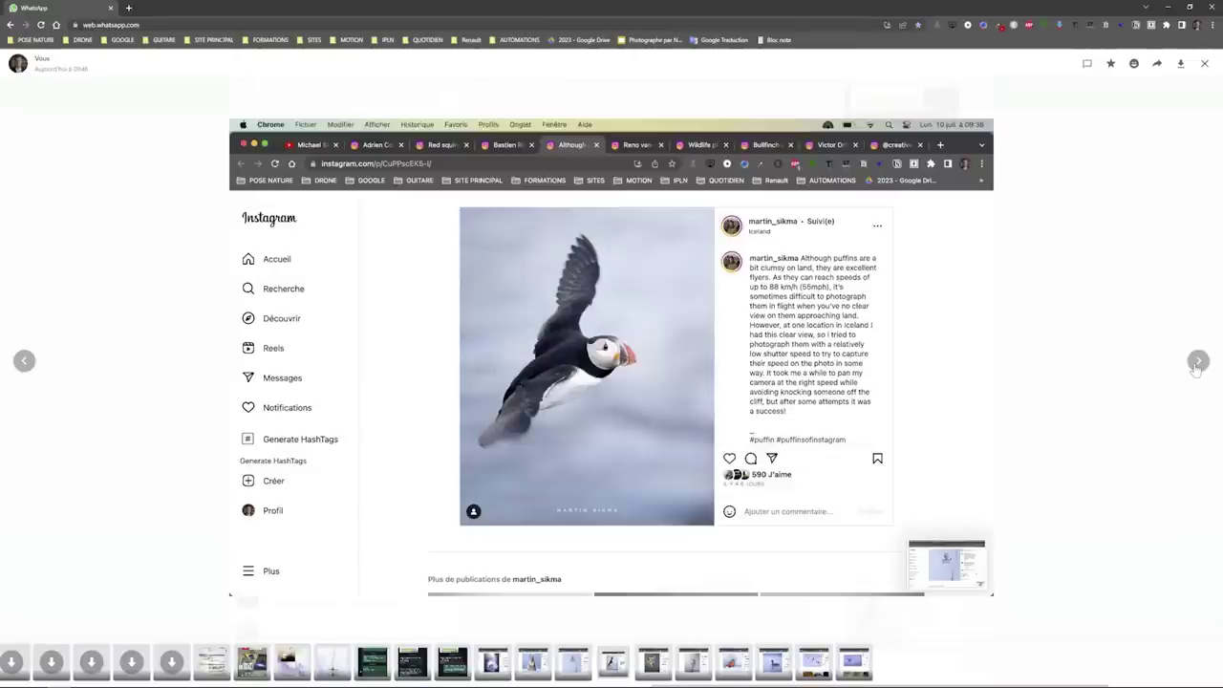
pyautogui.click(1196, 363)
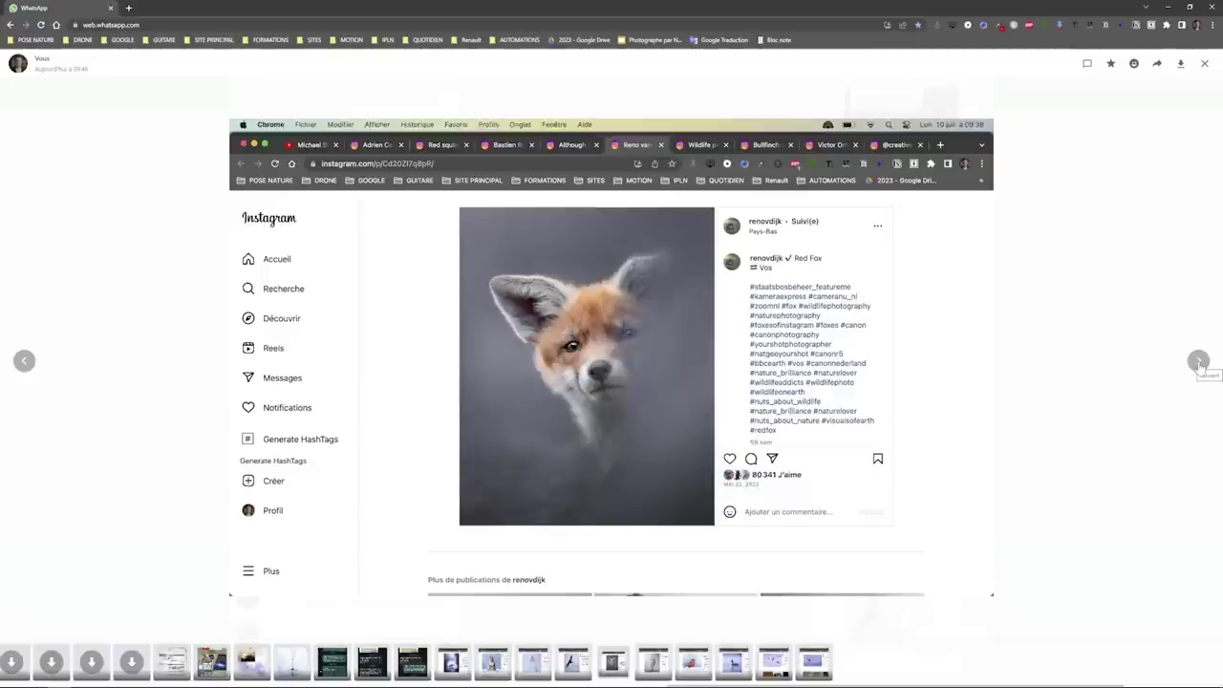
pyautogui.click(1199, 363)
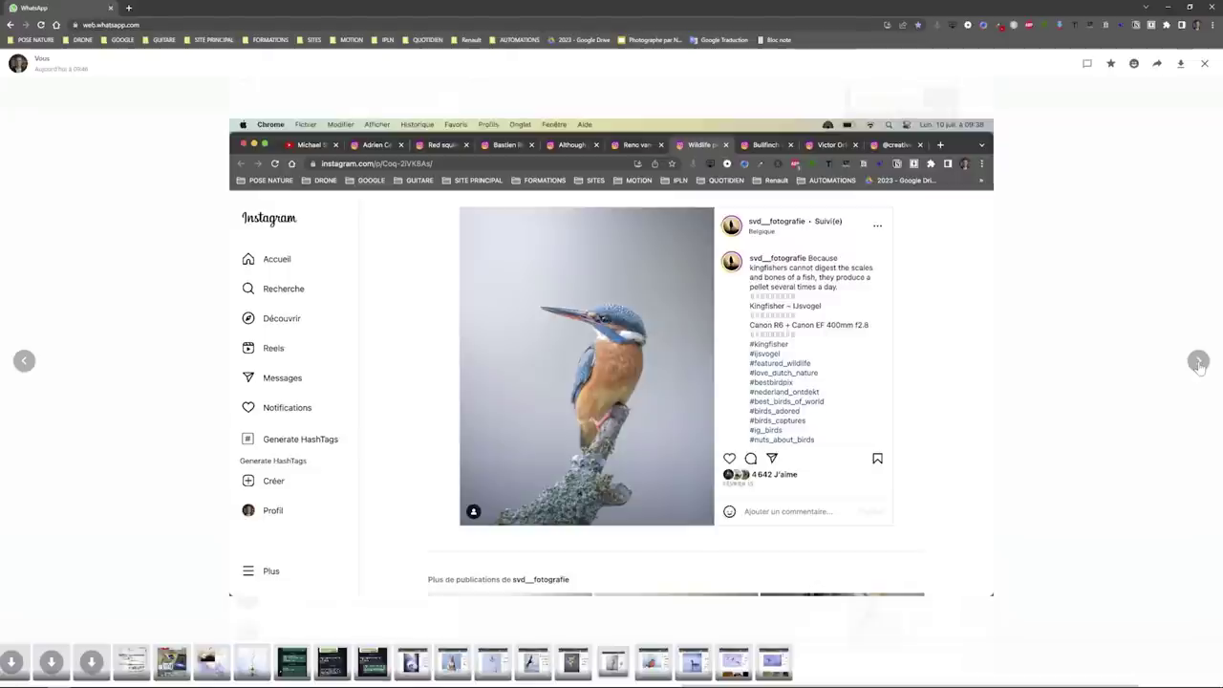
pyautogui.click(1199, 363)
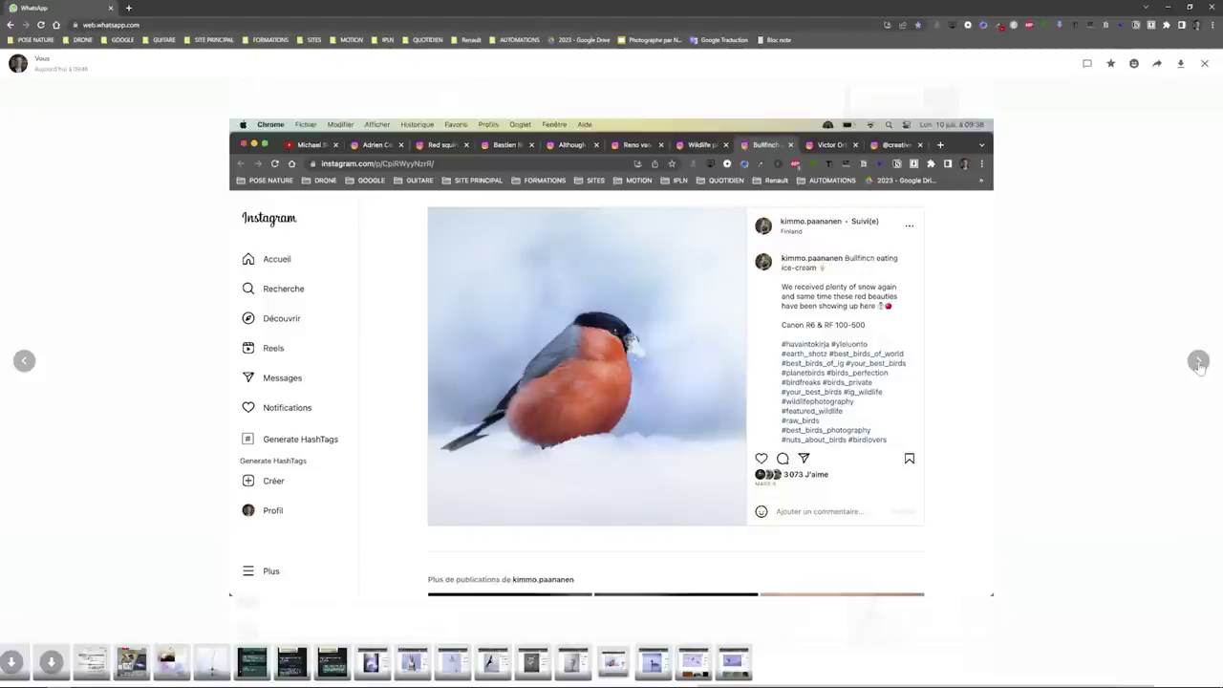
pyautogui.click(1199, 363)
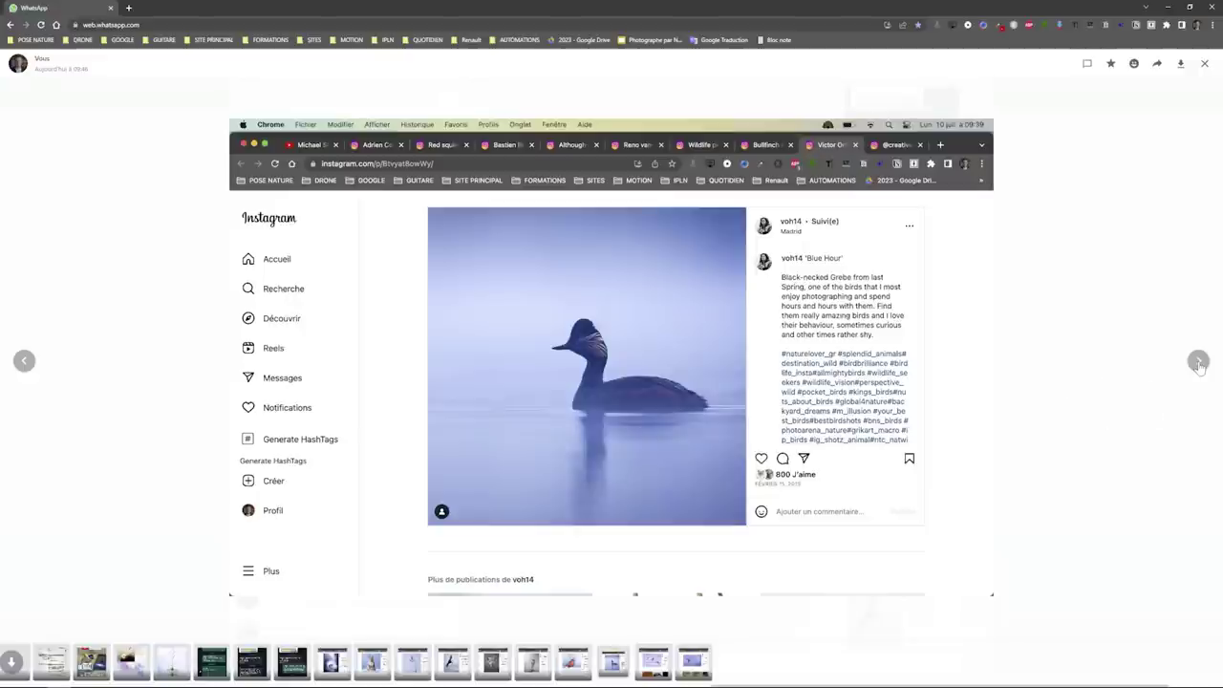
pyautogui.click(1199, 363)
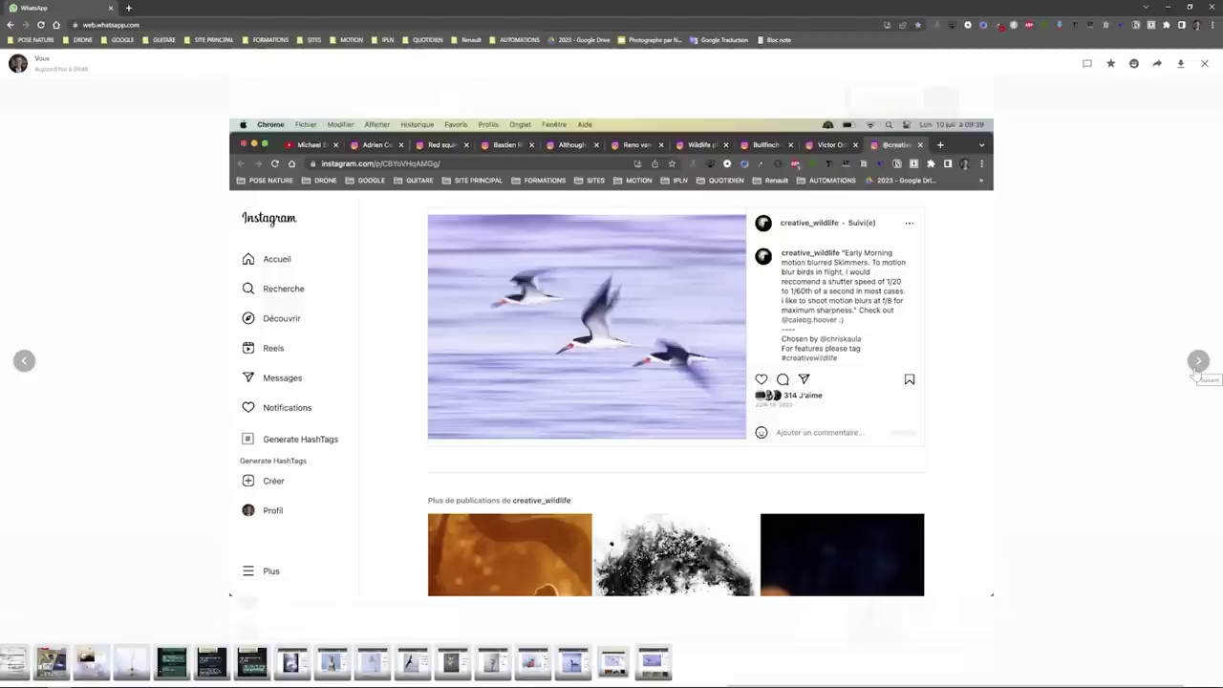
pyautogui.click(1196, 367)
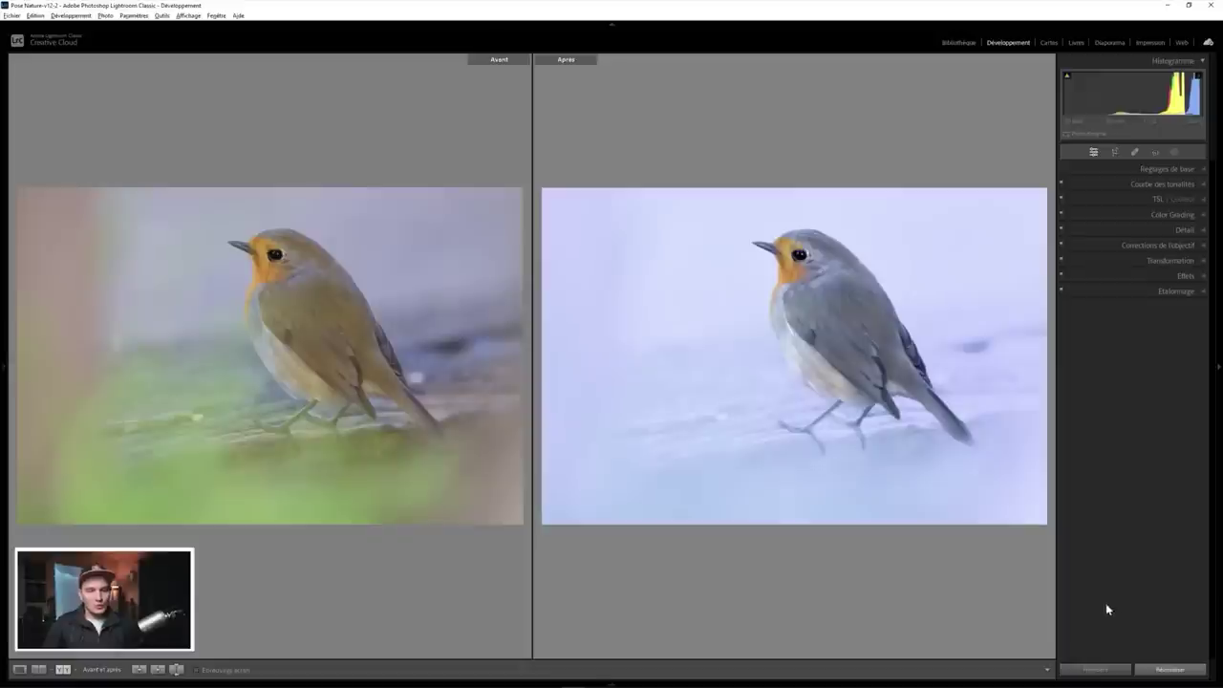
# Step: Reset the robin photo, show it alone in loupe view, and expand Réglages de base
pyautogui.click(1168, 670)
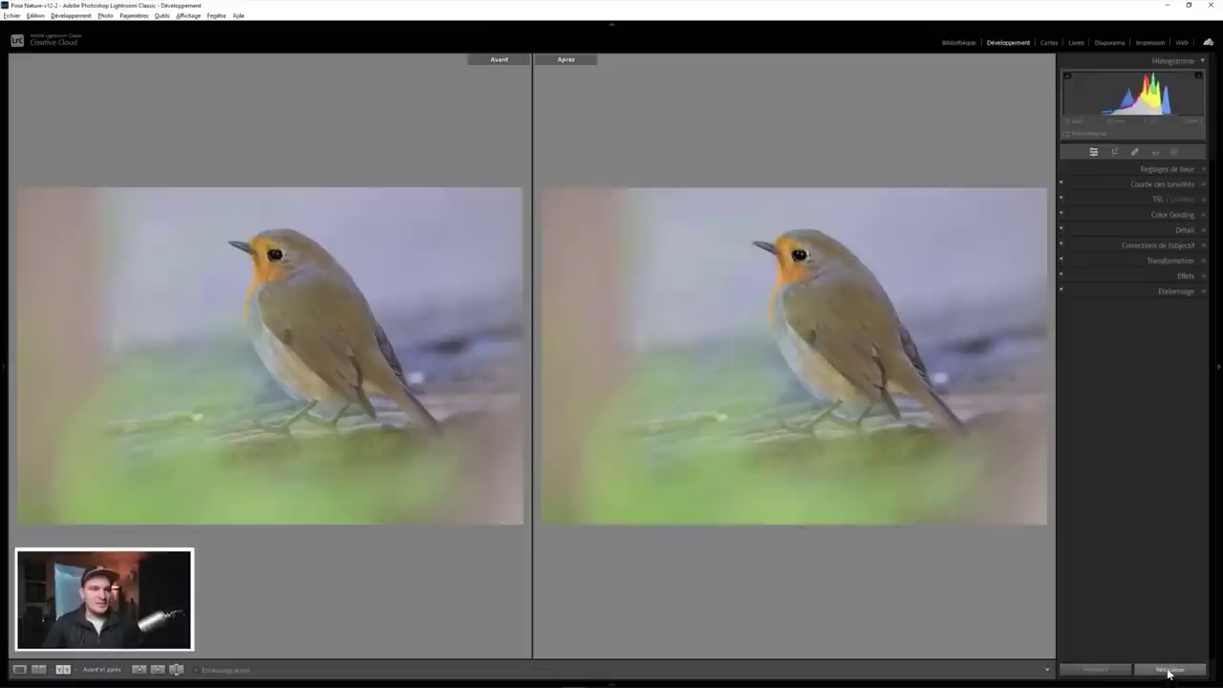
pyautogui.press('y')
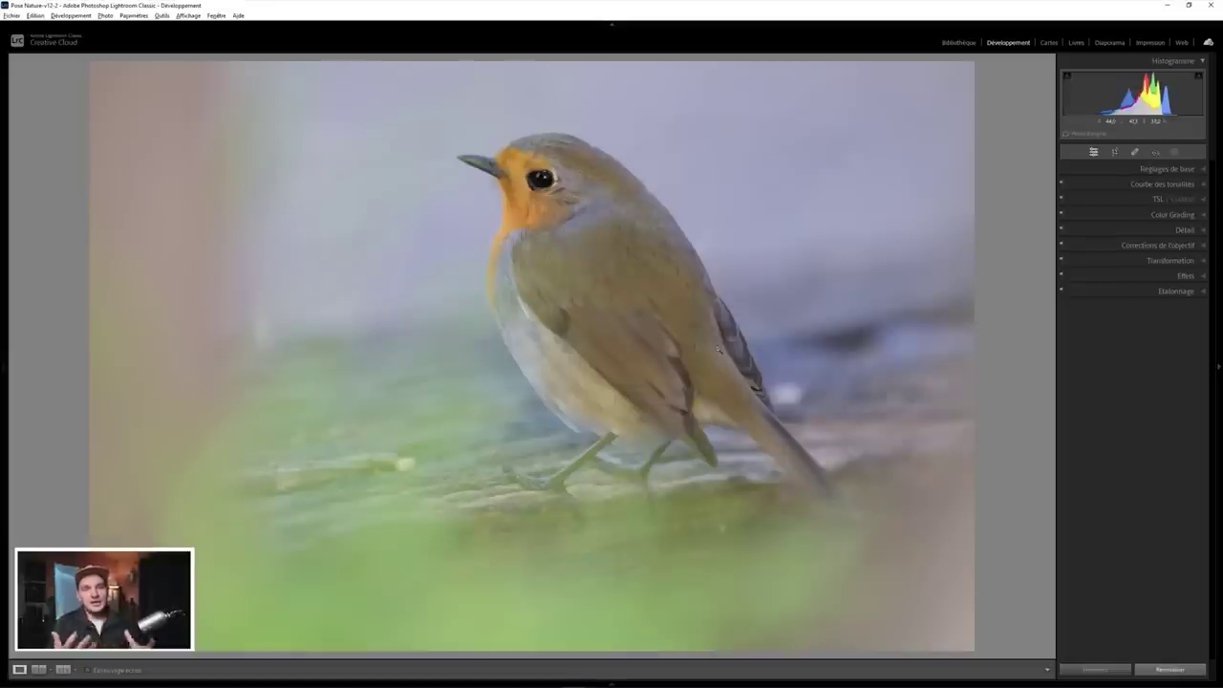
pyautogui.click(1191, 169)
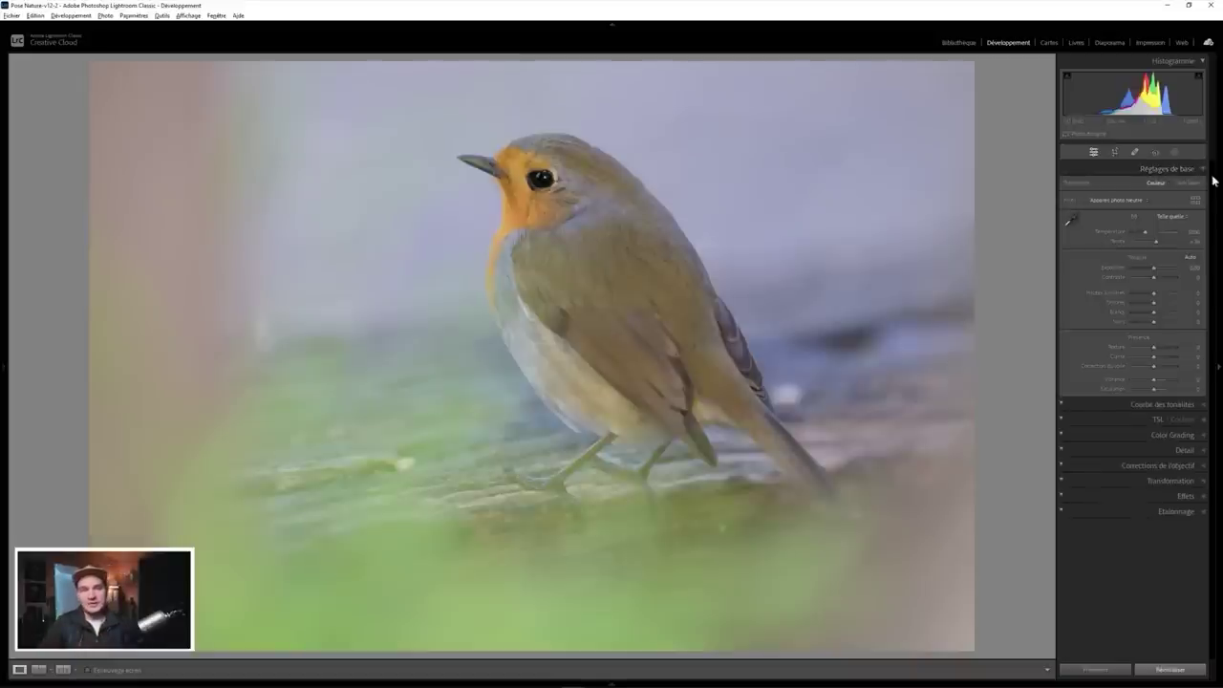
# Step: Cool Température toward blue, raise Exposition to about +0.34, and lift the dark tones
pyautogui.moveTo(1147, 236); pyautogui.dragTo(1155, 232)
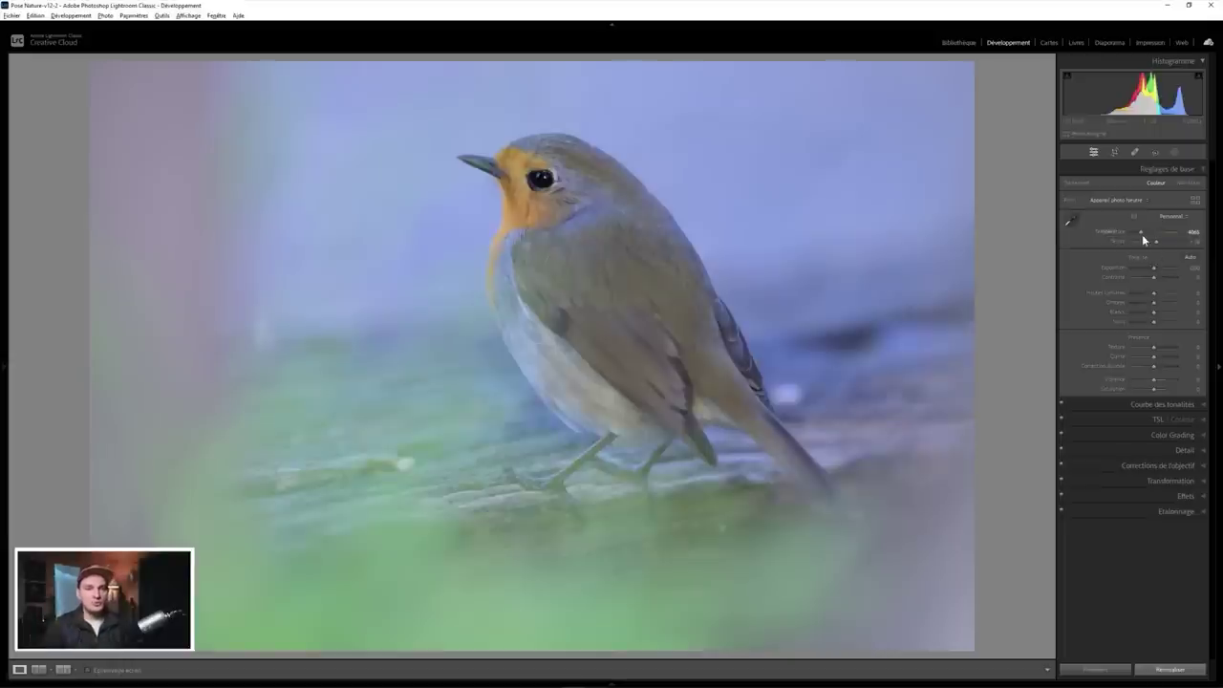
pyautogui.moveTo(1154, 270); pyautogui.dragTo(1174, 303)
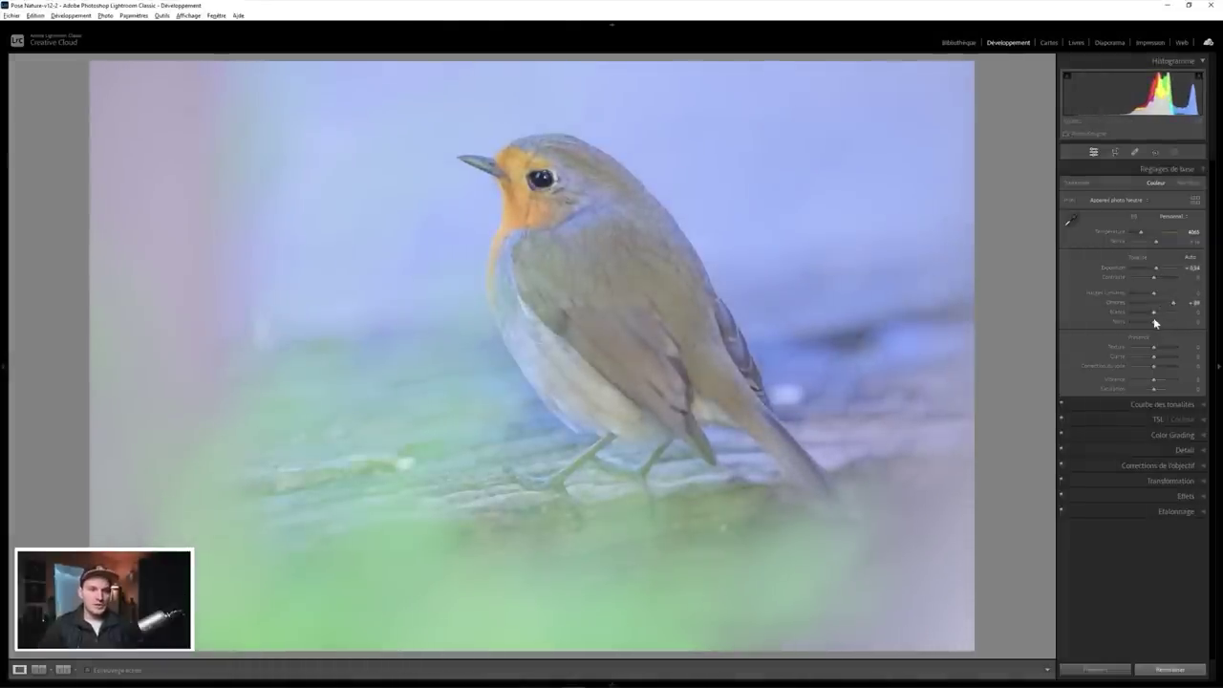
pyautogui.moveTo(1154, 322); pyautogui.dragTo(1164, 322)
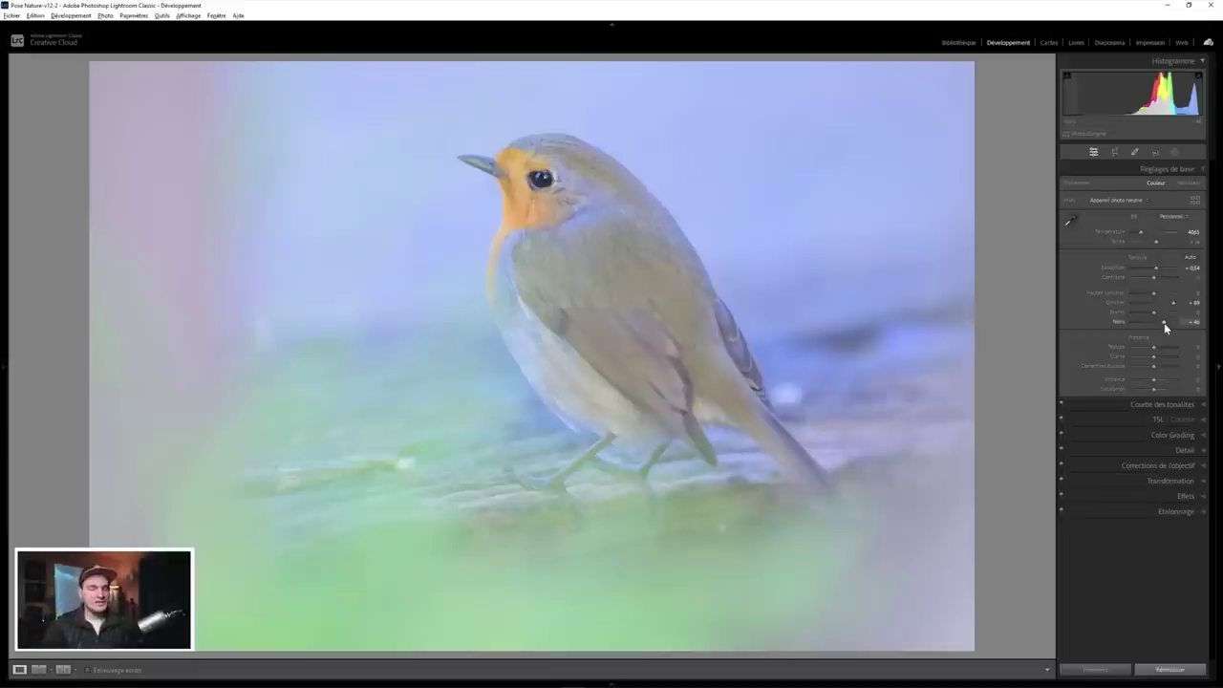
pyautogui.moveTo(1163, 326); pyautogui.dragTo(1168, 323)
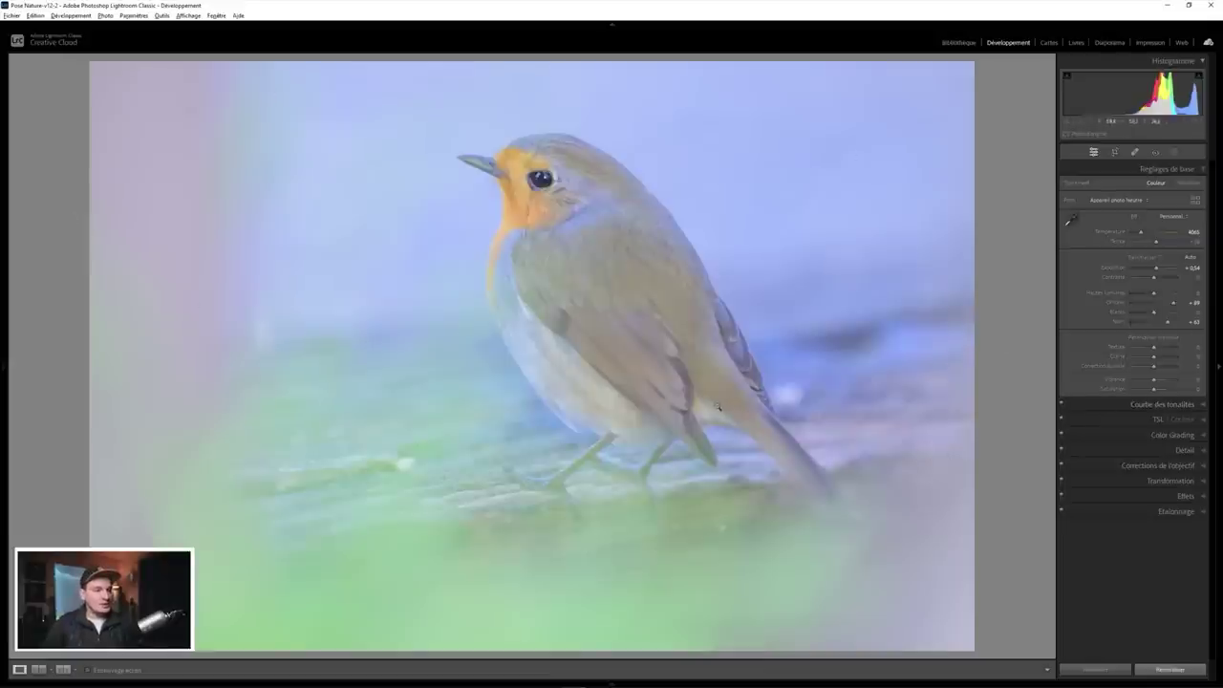
# Step: Check the pale blue robin reference in Google Images, then return to Lightroom
pyautogui.hotkey('alt', 'Tab')
pyautogui.click(684, 291)
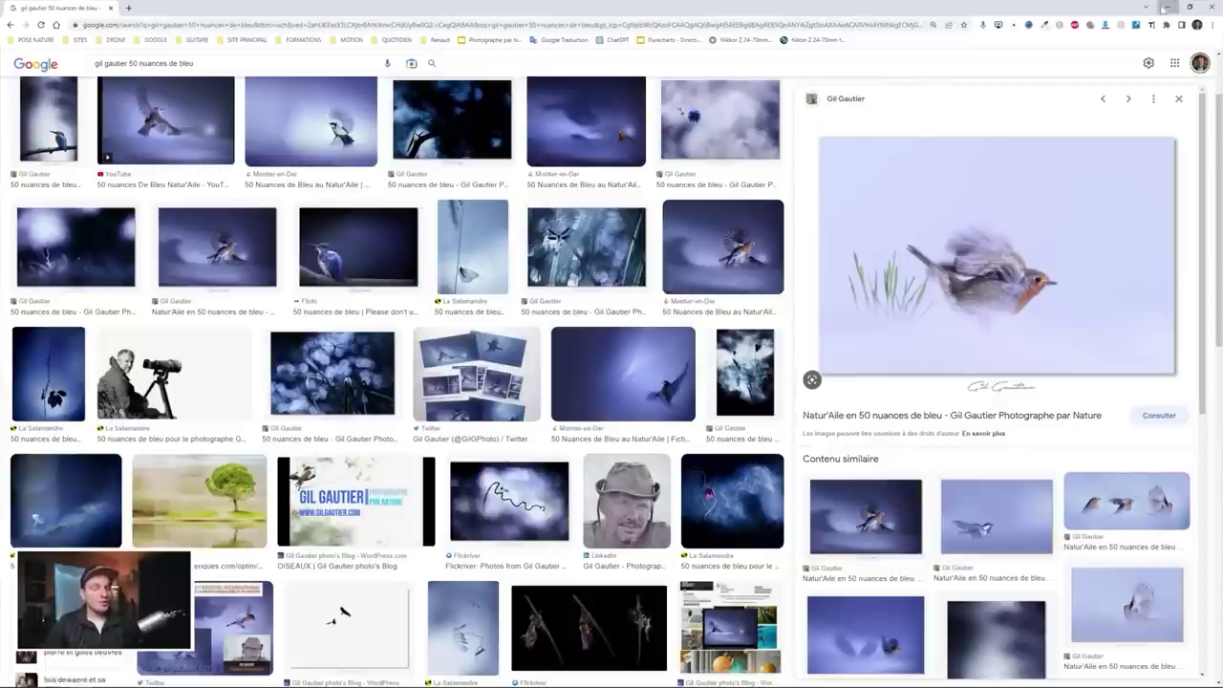
pyautogui.click(1166, 7)
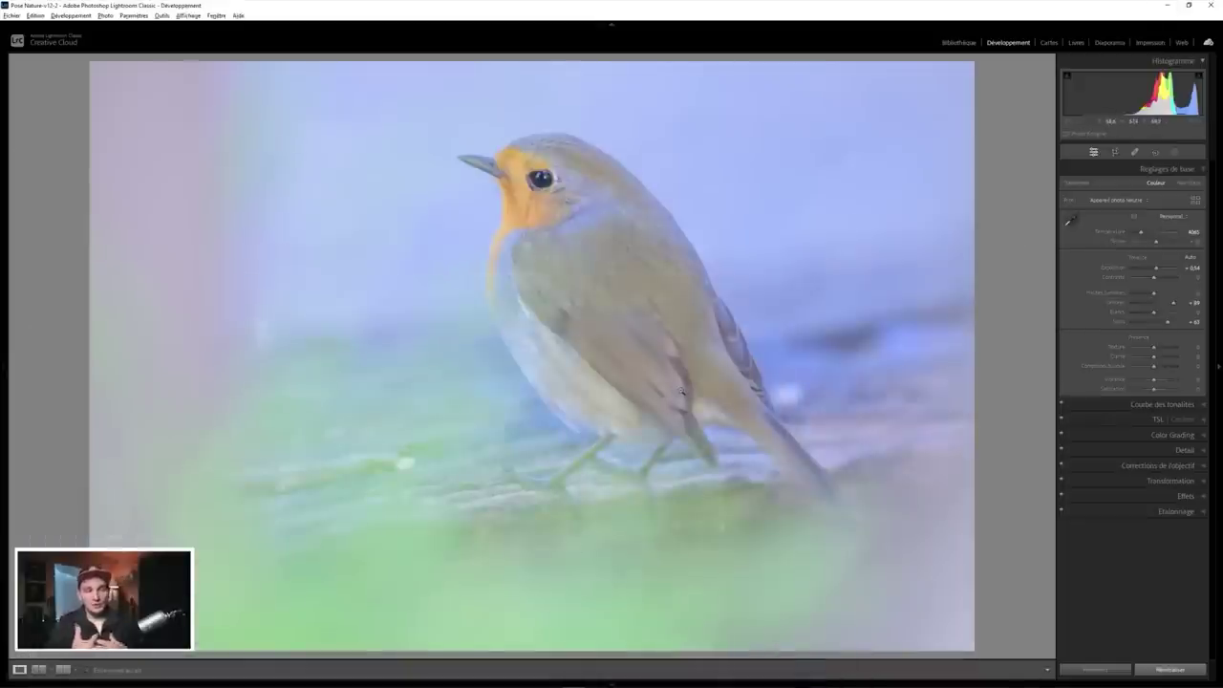
# Step: In TSL Saturation, lower Vert to -55 and reduce Turquoise and Bleu with the targeted tool
pyautogui.click(1196, 421)
pyautogui.click(1110, 214)
pyautogui.moveTo(1153, 269); pyautogui.dragTo(1141, 270)
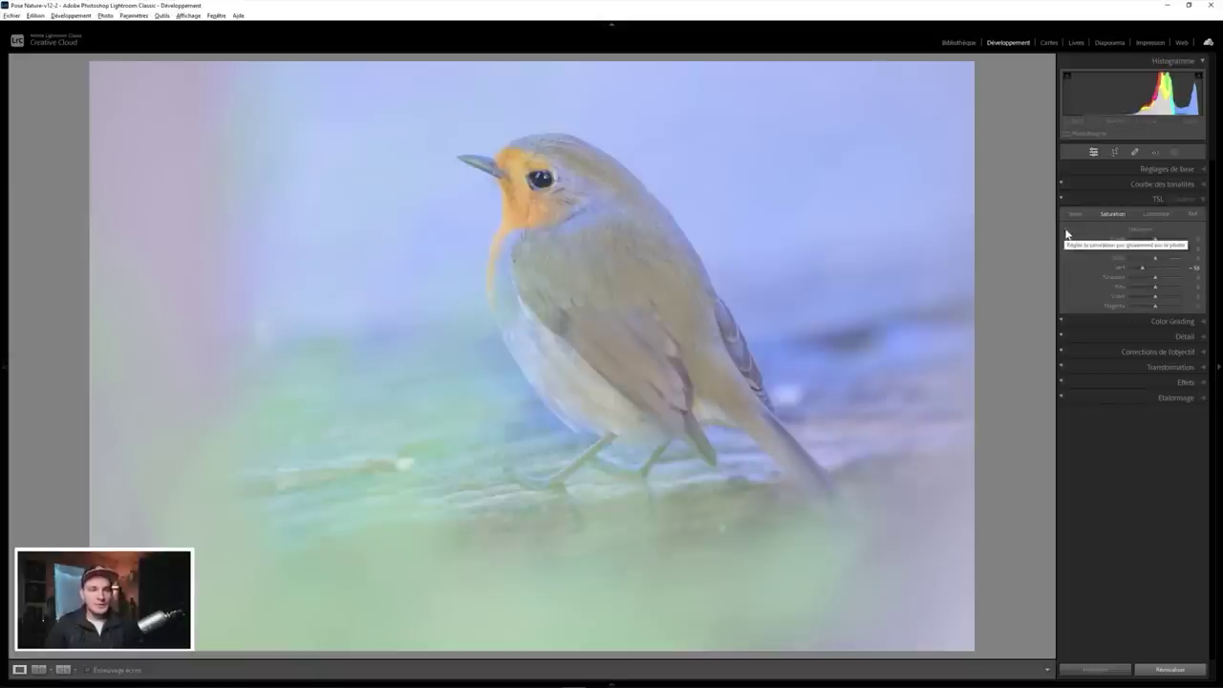
pyautogui.click(1066, 233)
pyautogui.moveTo(456, 604); pyautogui.dragTo(438, 604)
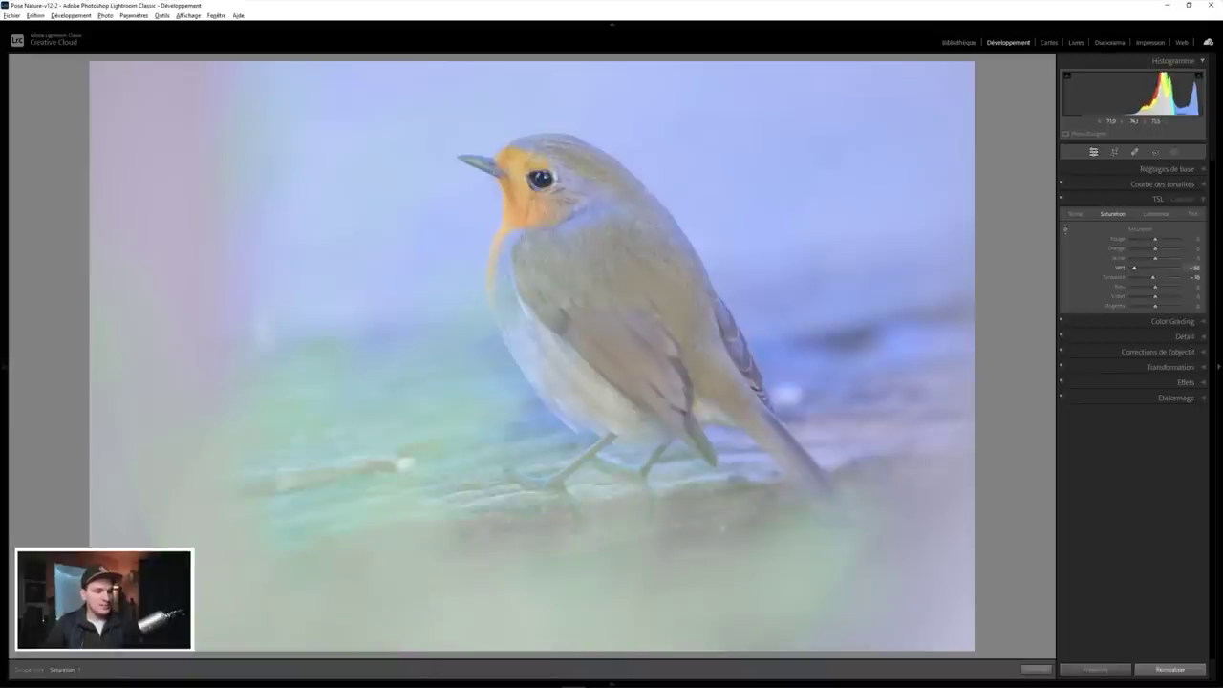
pyautogui.moveTo(296, 503); pyautogui.dragTo(300, 564)
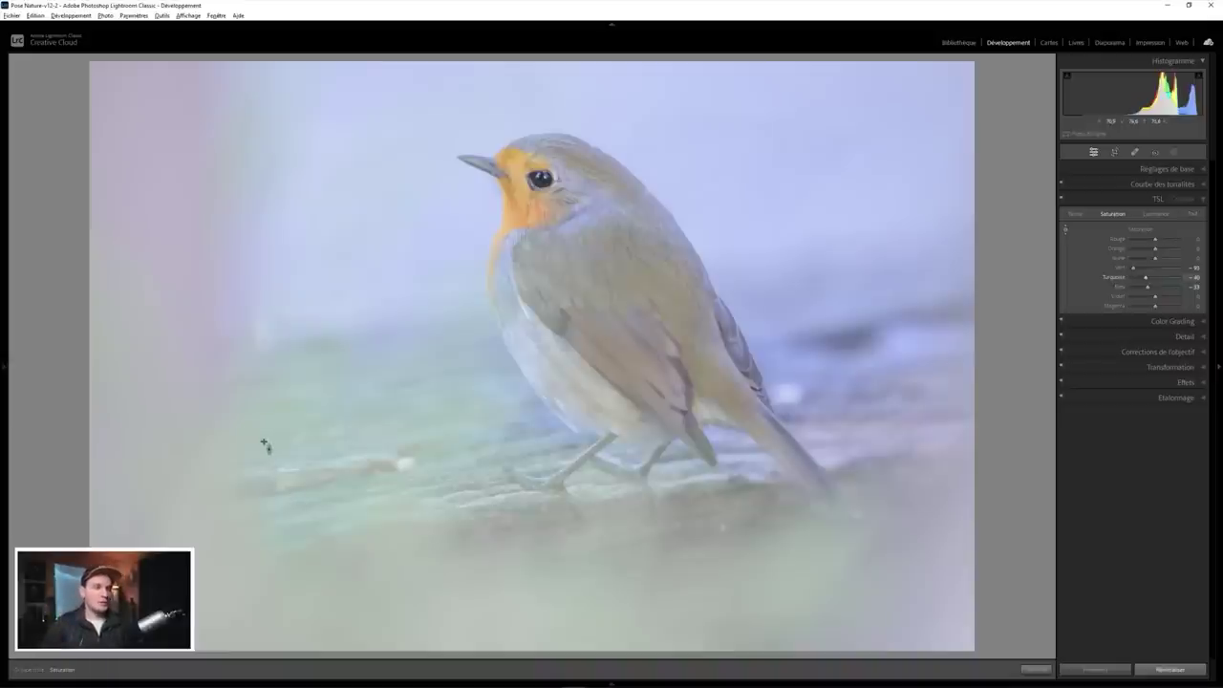
pyautogui.click(1173, 169)
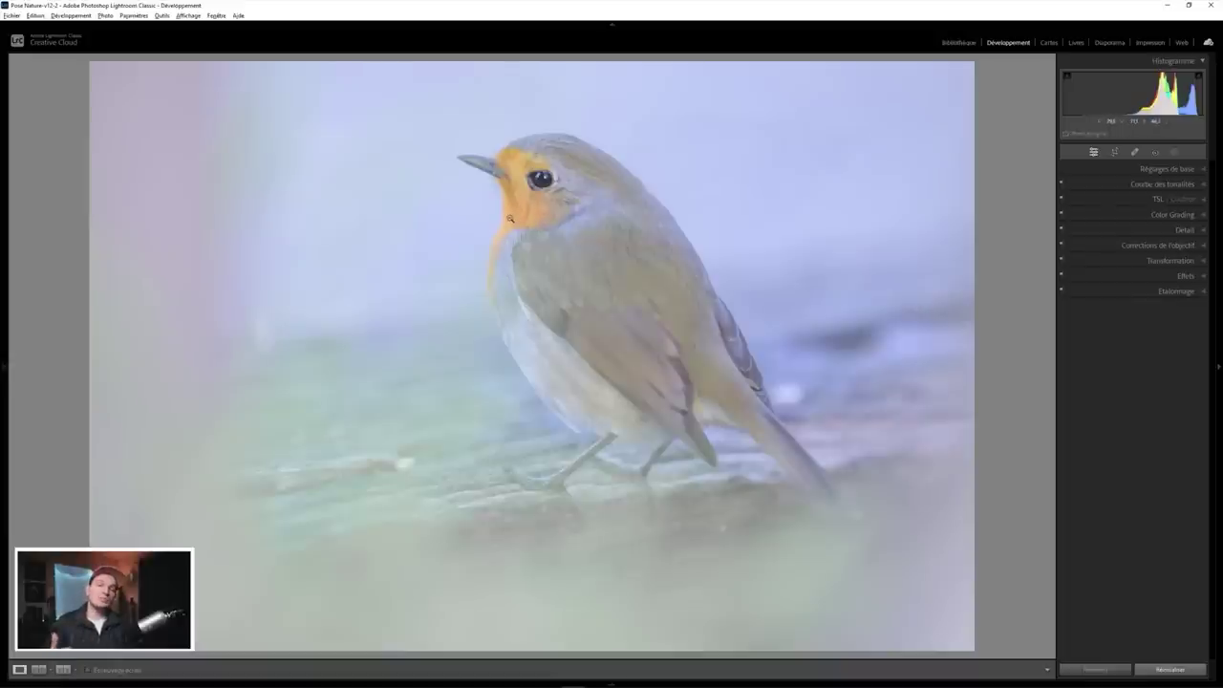
# Step: Create a colour range mask sampled on the robin's orange throat, refined to about 42
pyautogui.click(1175, 153)
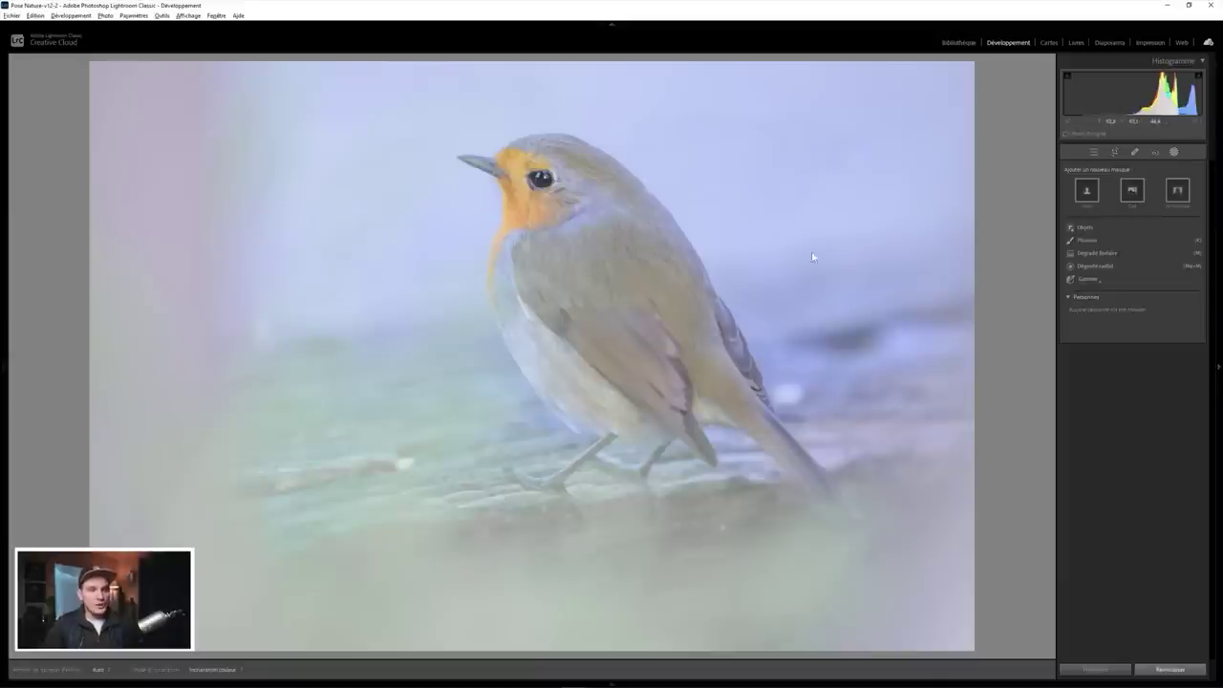
pyautogui.click(1112, 304)
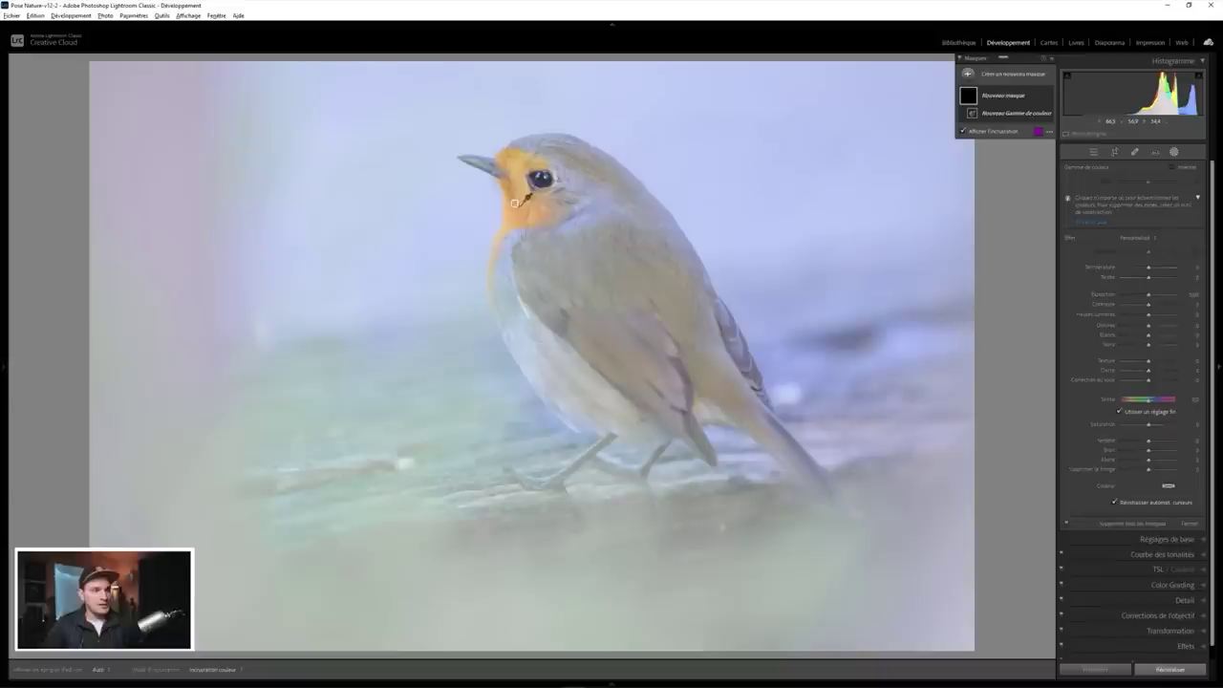
pyautogui.click(528, 207)
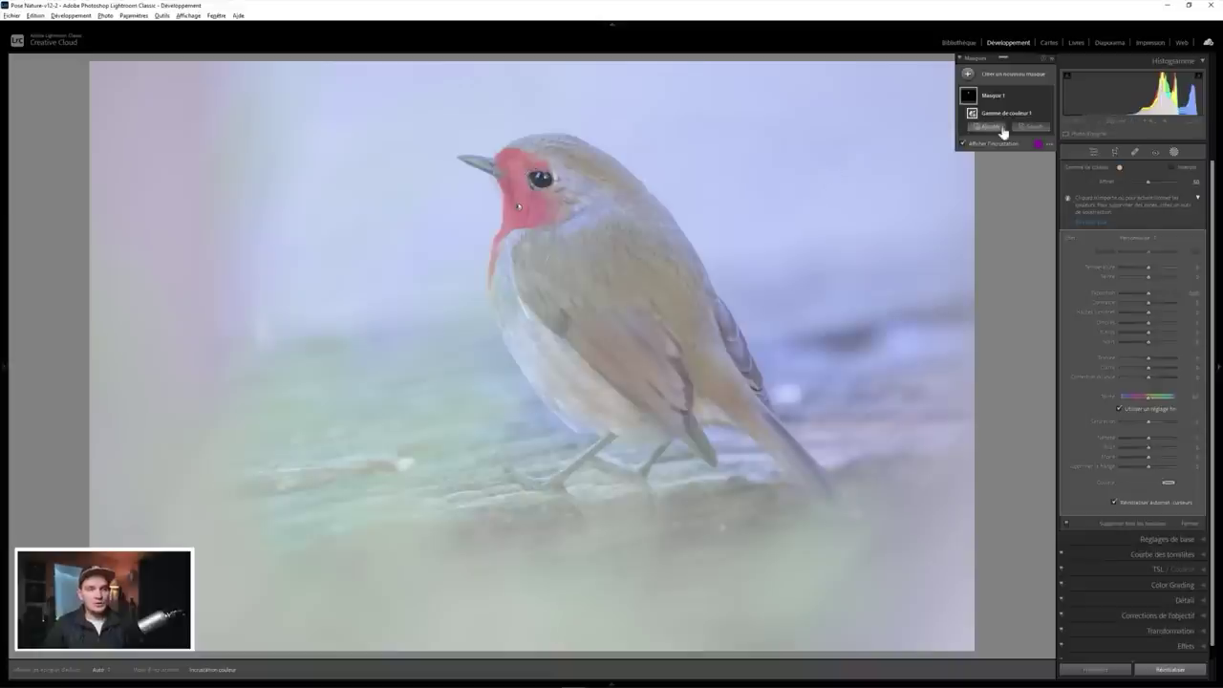
pyautogui.click(1148, 185)
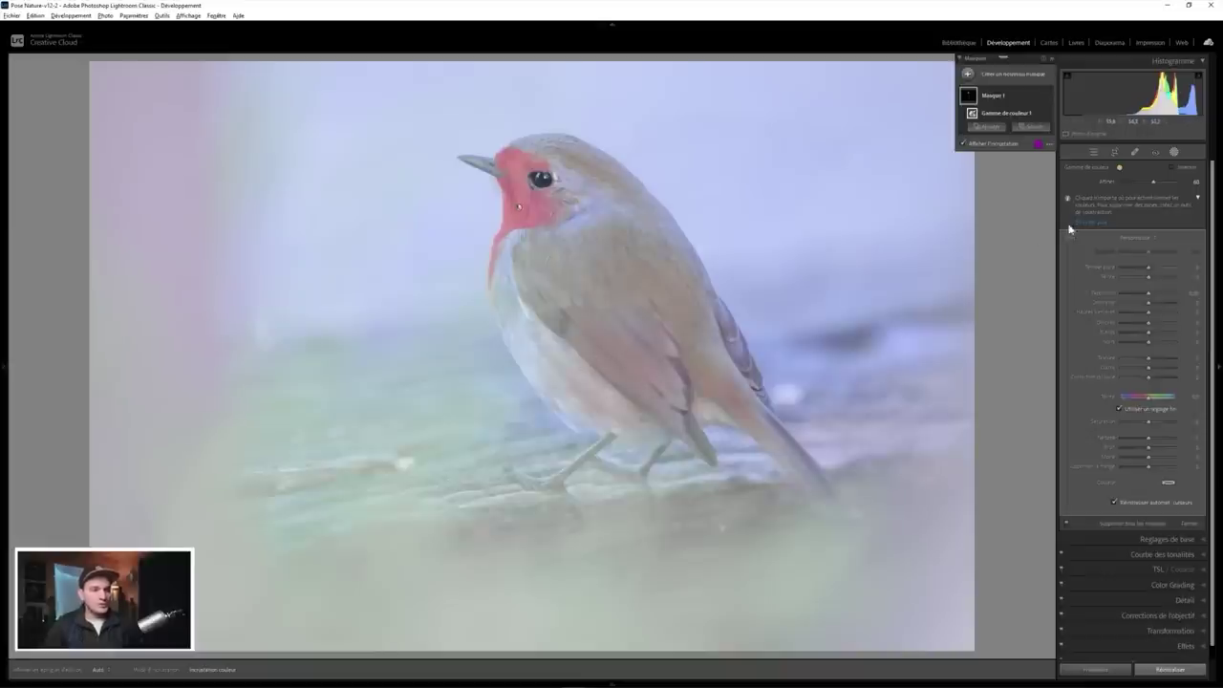
pyautogui.click(1154, 179)
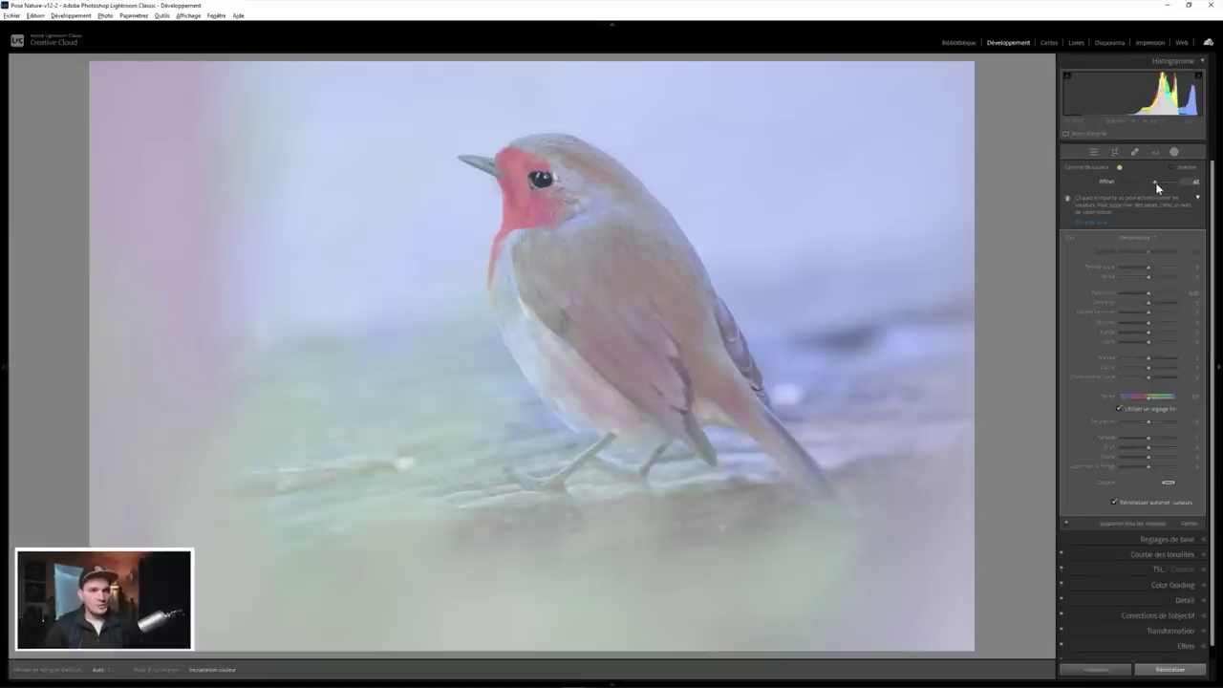
pyautogui.moveTo(1156, 186); pyautogui.dragTo(1157, 188)
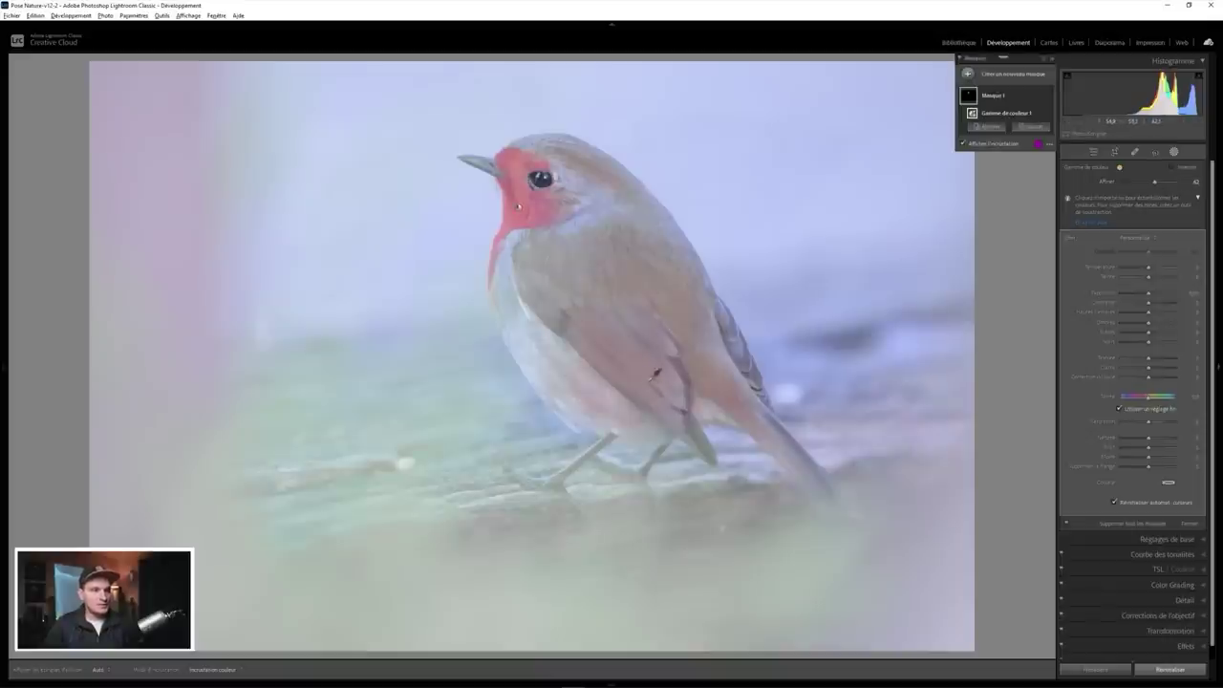
# Step: Rename the throat mask to 'Gorge + plumes oranges'
pyautogui.doubleClick(994, 95)
pyautogui.write('Gorge+')
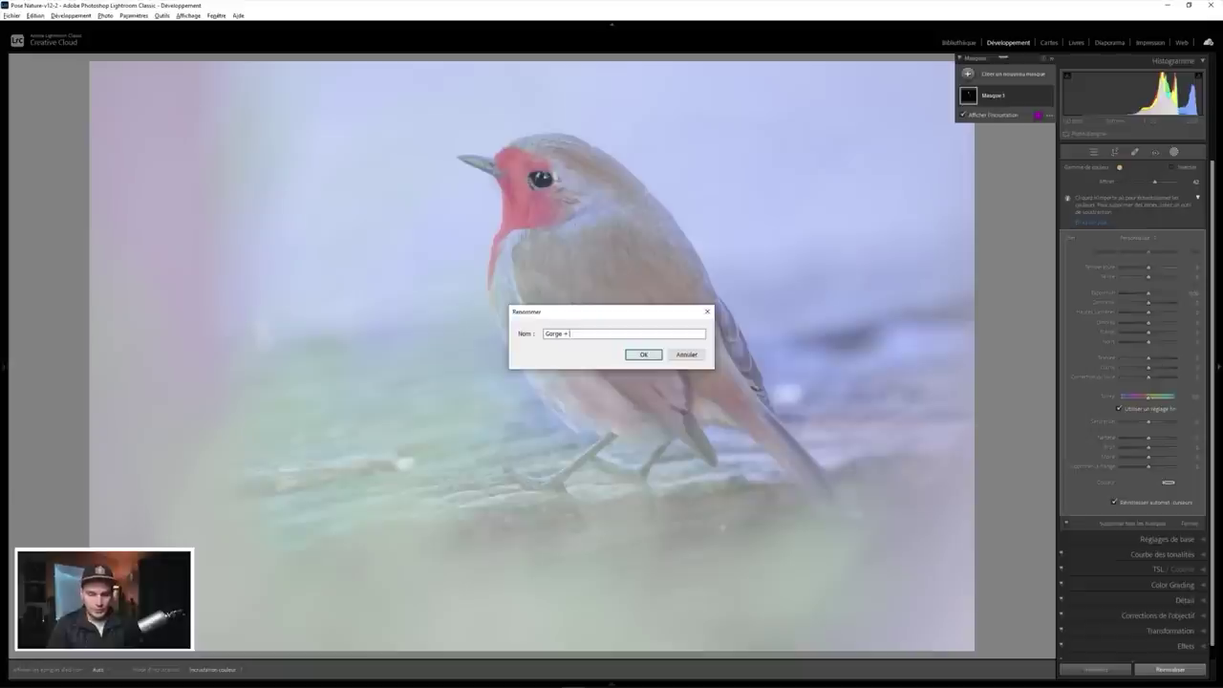
pyautogui.write('es')
pyautogui.click(633, 355)
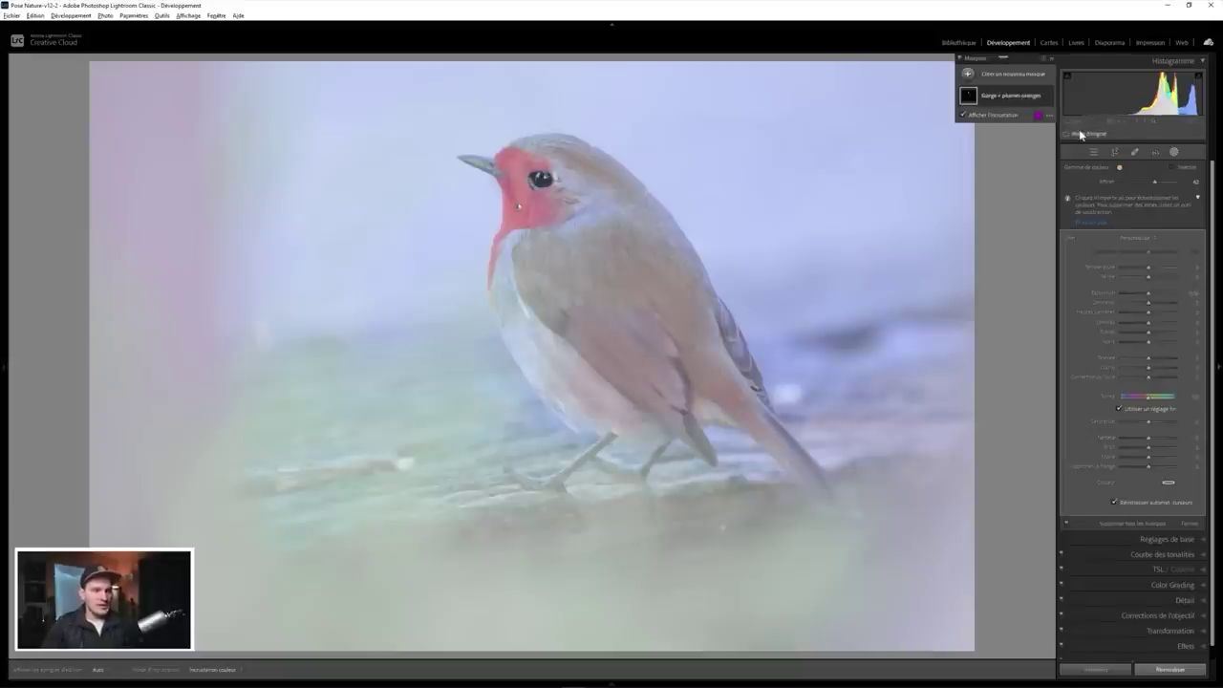
# Step: Hide the overlay and give the throat mask exposure about -0.40, highlights -23, clarity about 46
pyautogui.click(981, 117)
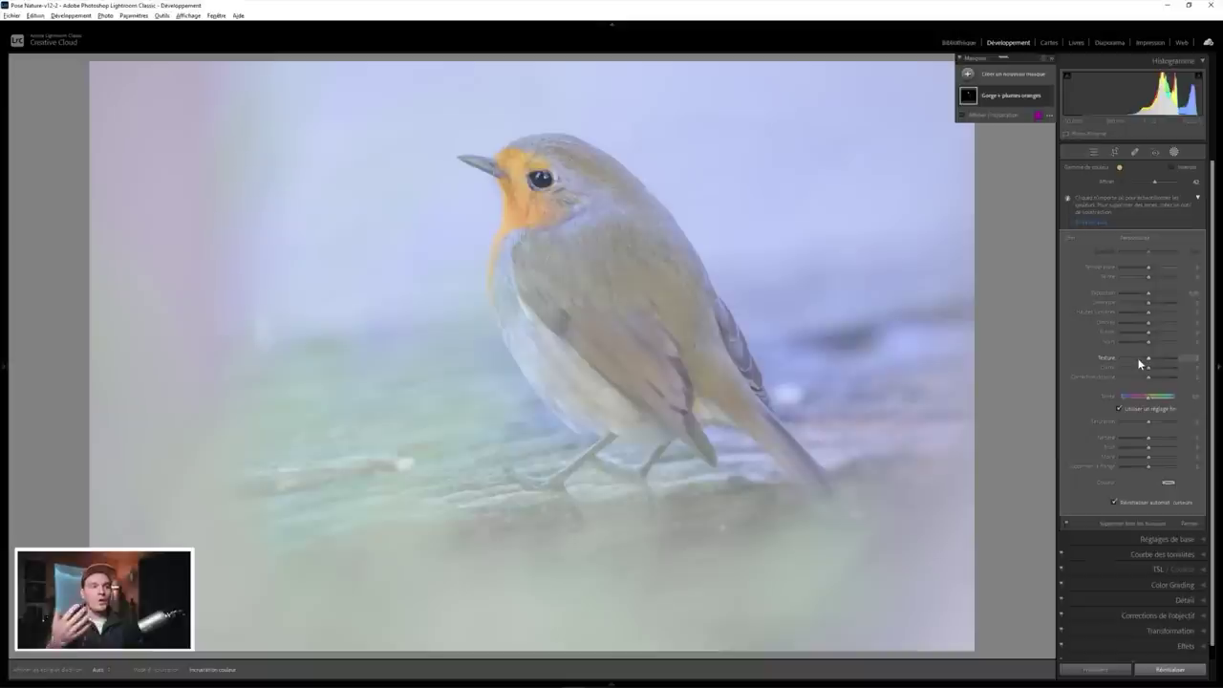
pyautogui.click(1150, 271)
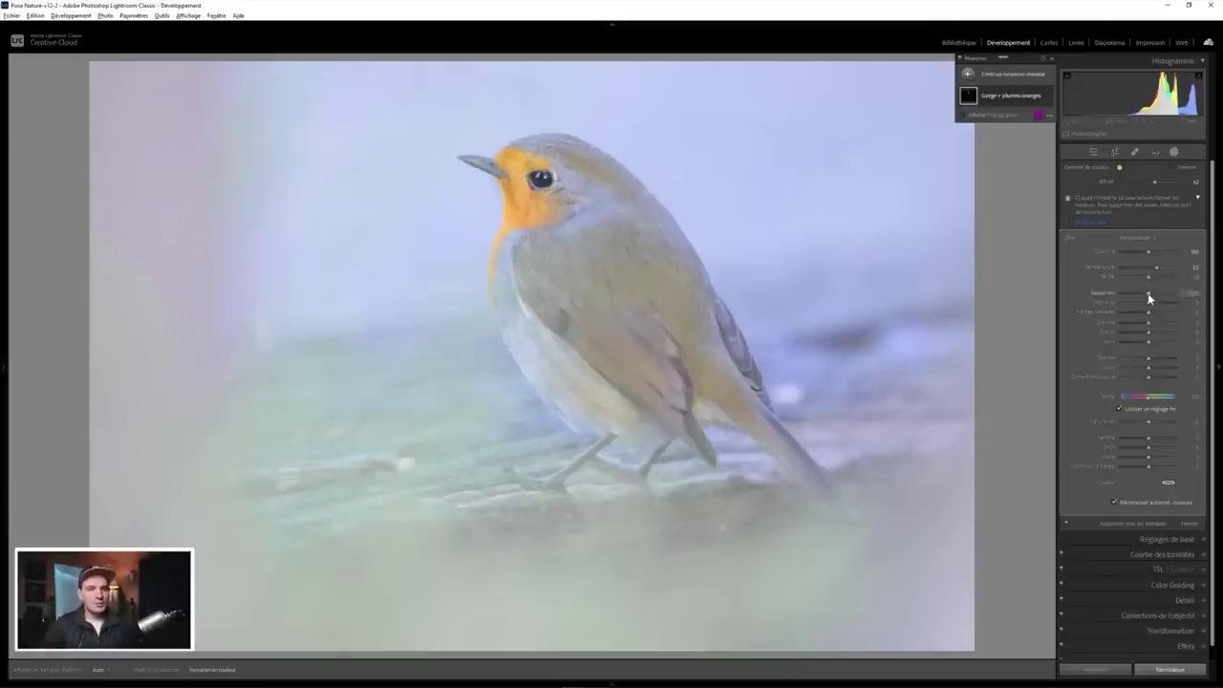
pyautogui.moveTo(1147, 295); pyautogui.dragTo(1148, 298)
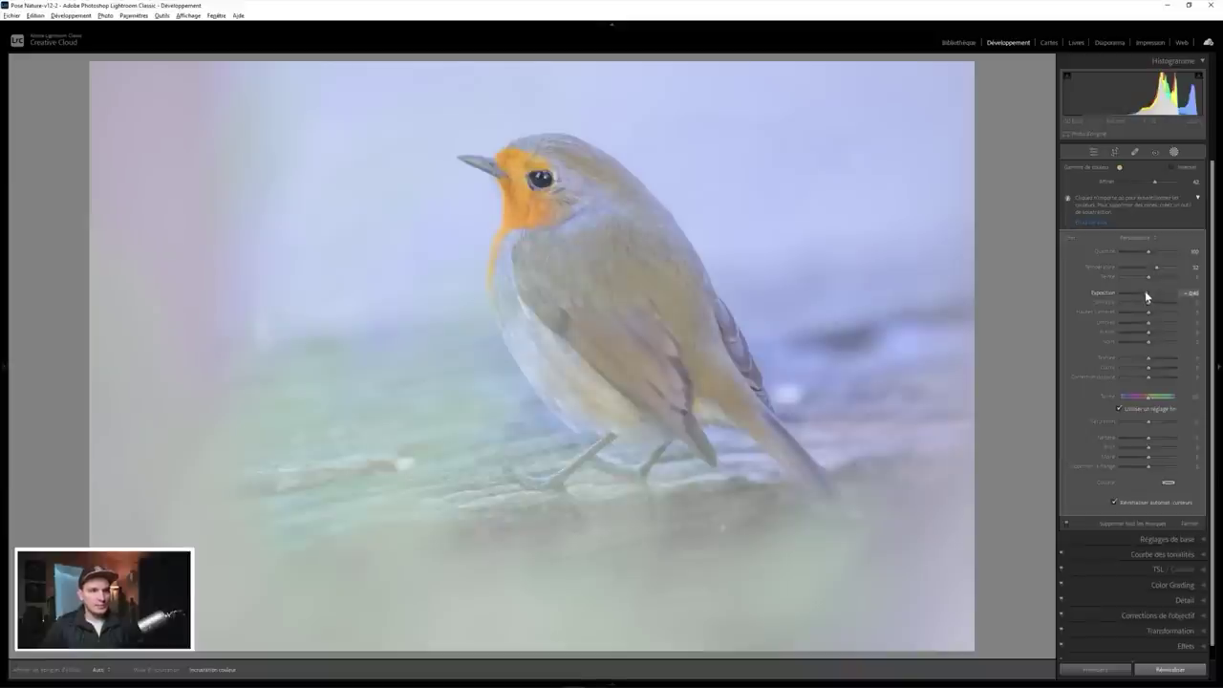
pyautogui.moveTo(1142, 315); pyautogui.dragTo(1141, 313)
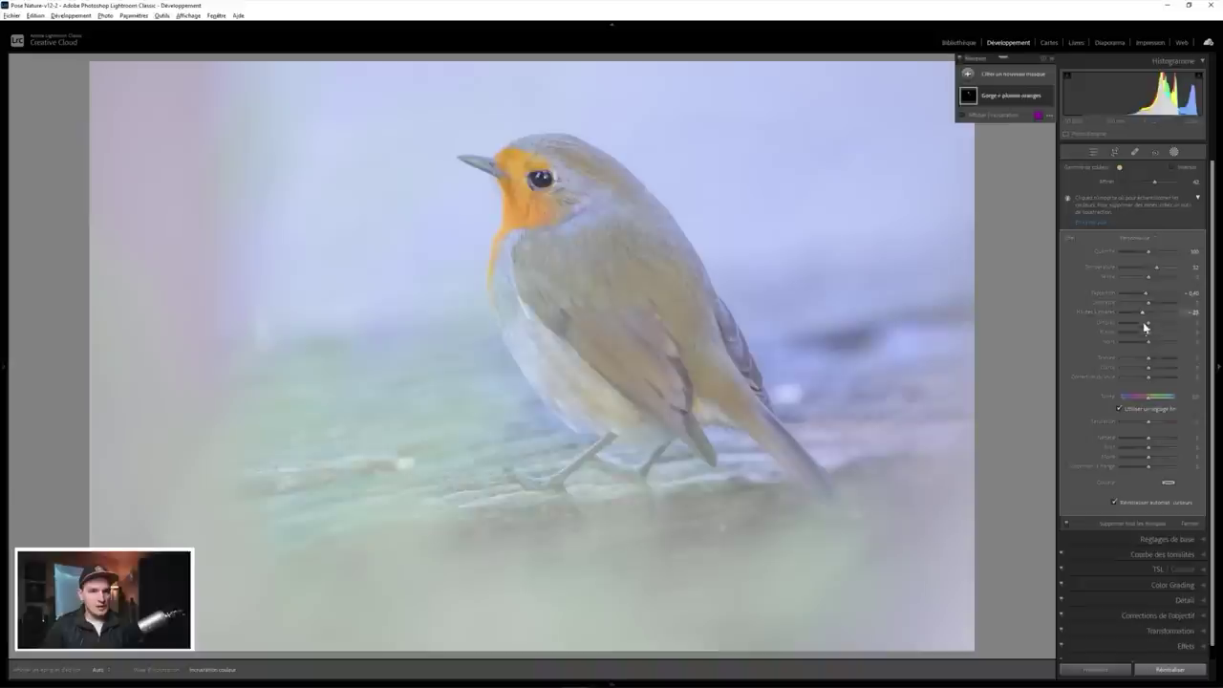
pyautogui.moveTo(1151, 371); pyautogui.dragTo(1166, 371)
# Step: Zoom in on the robin's eye, retune throat clarity to about 48, then fit the photo
pyautogui.hotkey('ctrl', '-')
pyautogui.hotkey('ctrl', '-')
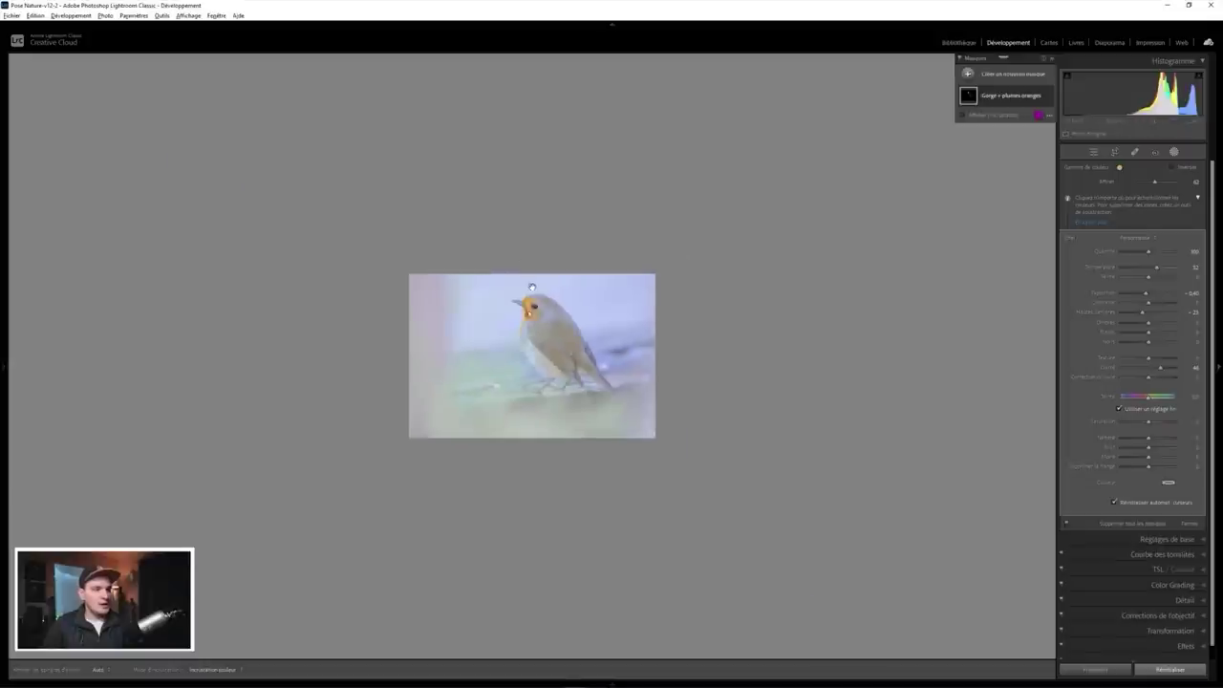
pyautogui.hotkey('ctrl', '+')
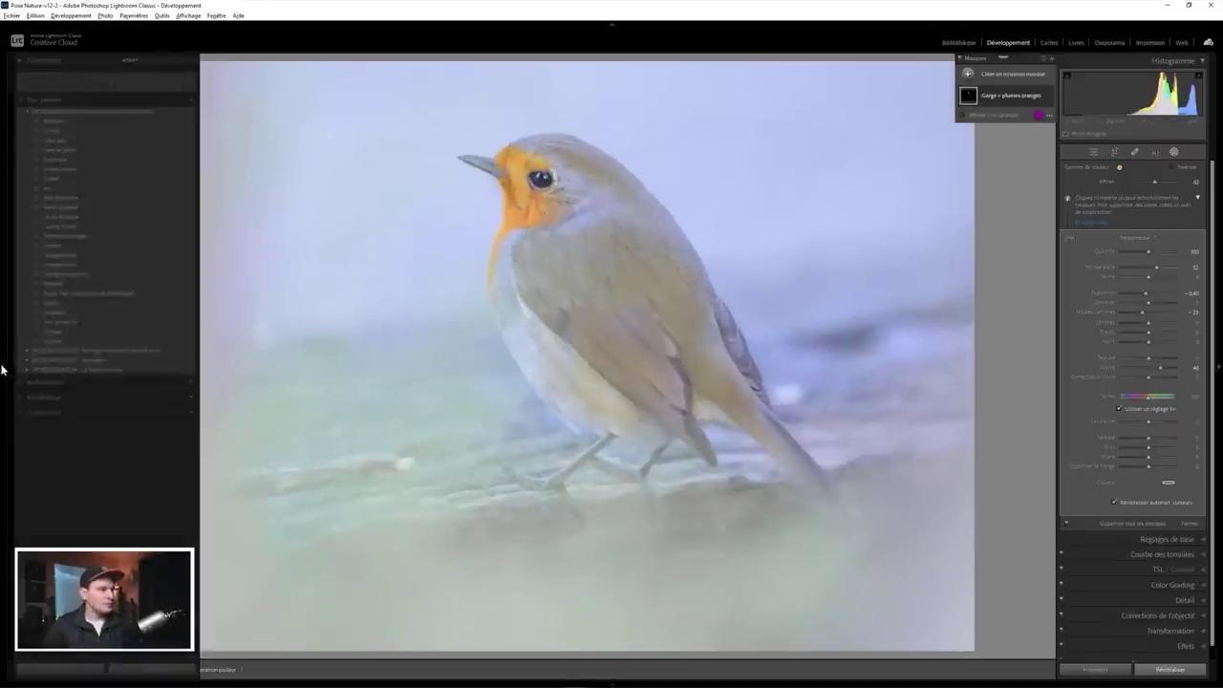
pyautogui.hotkey('ctrl', '+')
pyautogui.moveTo(725, 435); pyautogui.dragTo(746, 363)
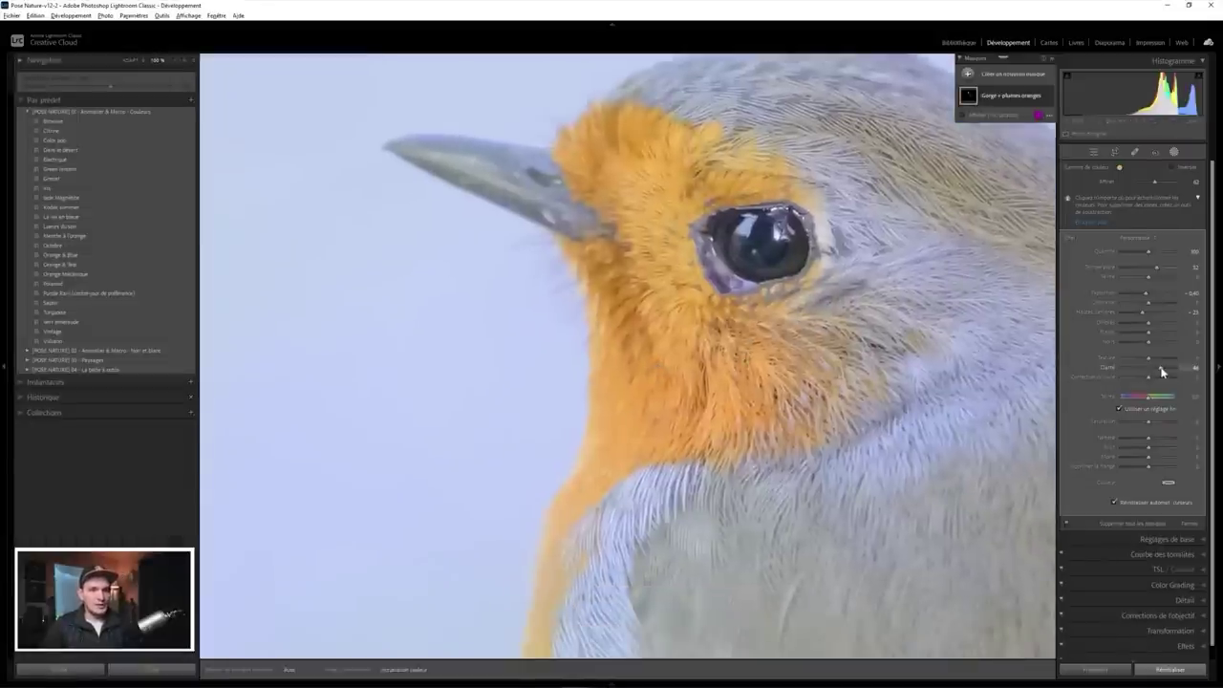
pyautogui.moveTo(1162, 371); pyautogui.dragTo(1151, 372)
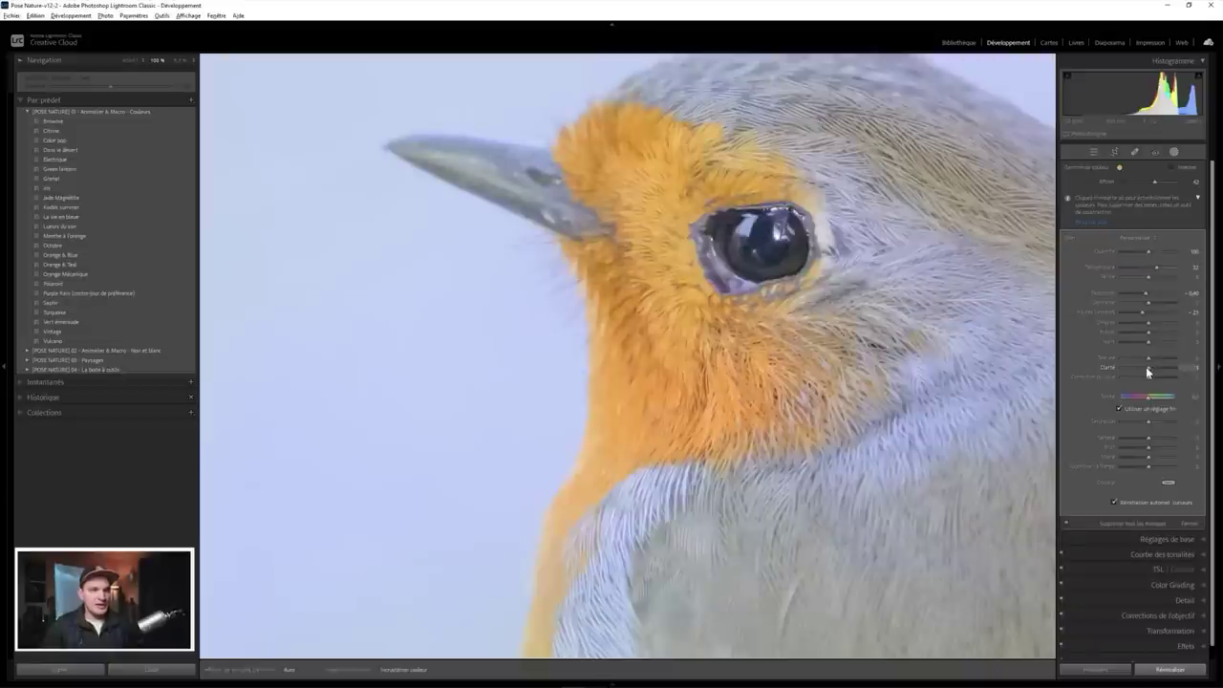
pyautogui.moveTo(1148, 371); pyautogui.dragTo(1160, 372)
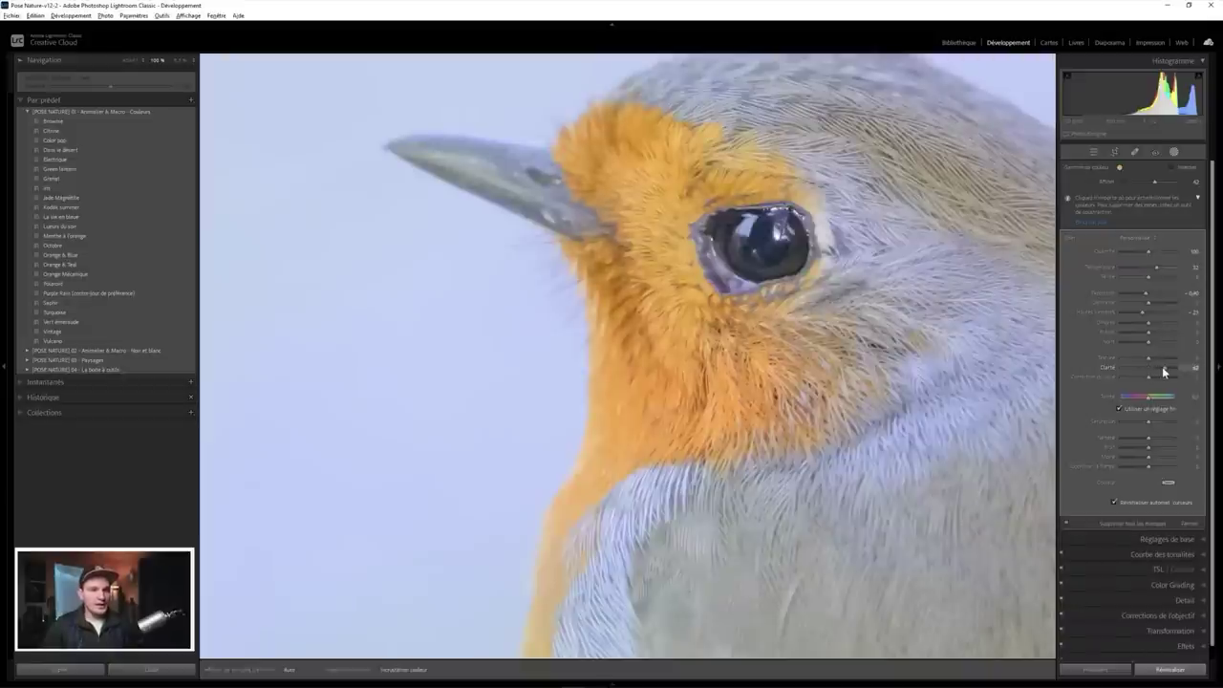
pyautogui.click(657, 368)
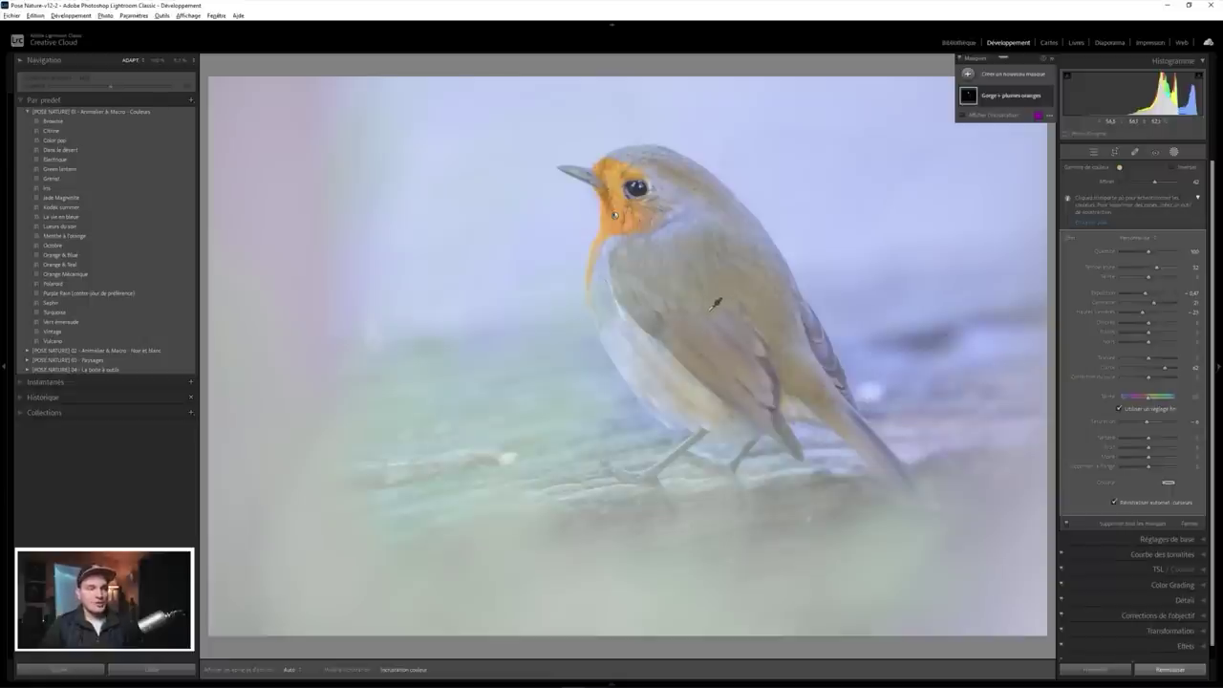
# Step: Add a Select Subject mask, Masque 1, covering the robin, and expand its components
pyautogui.click(1002, 77)
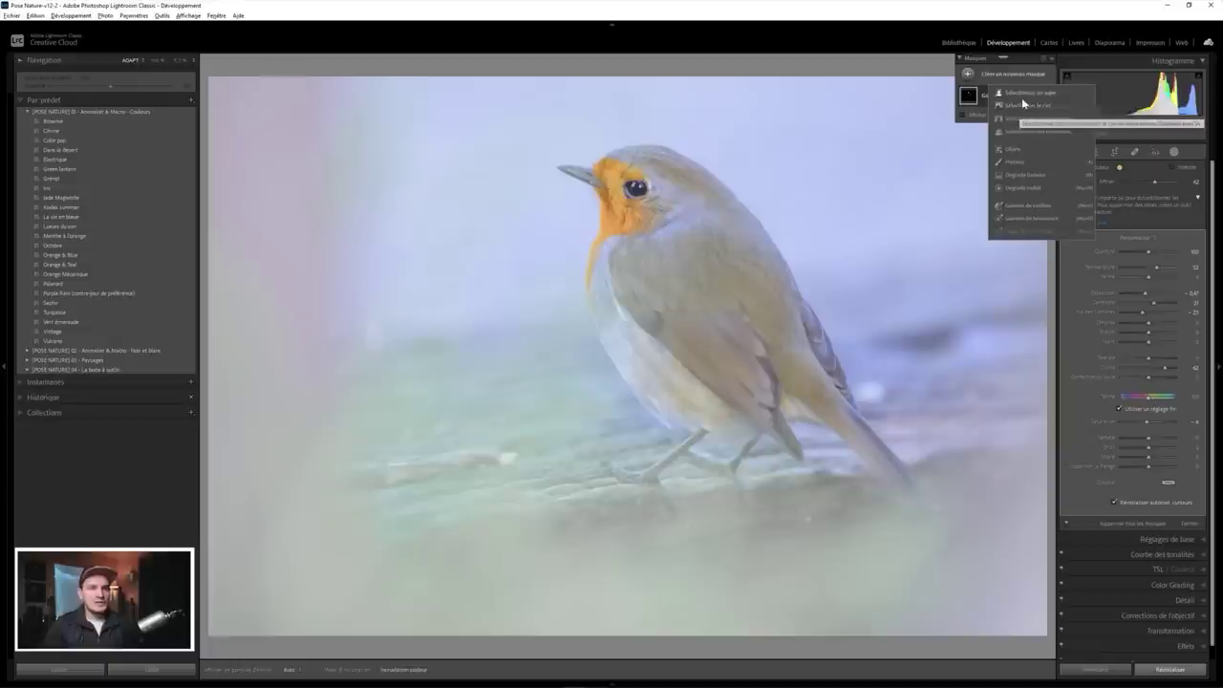
pyautogui.click(1021, 94)
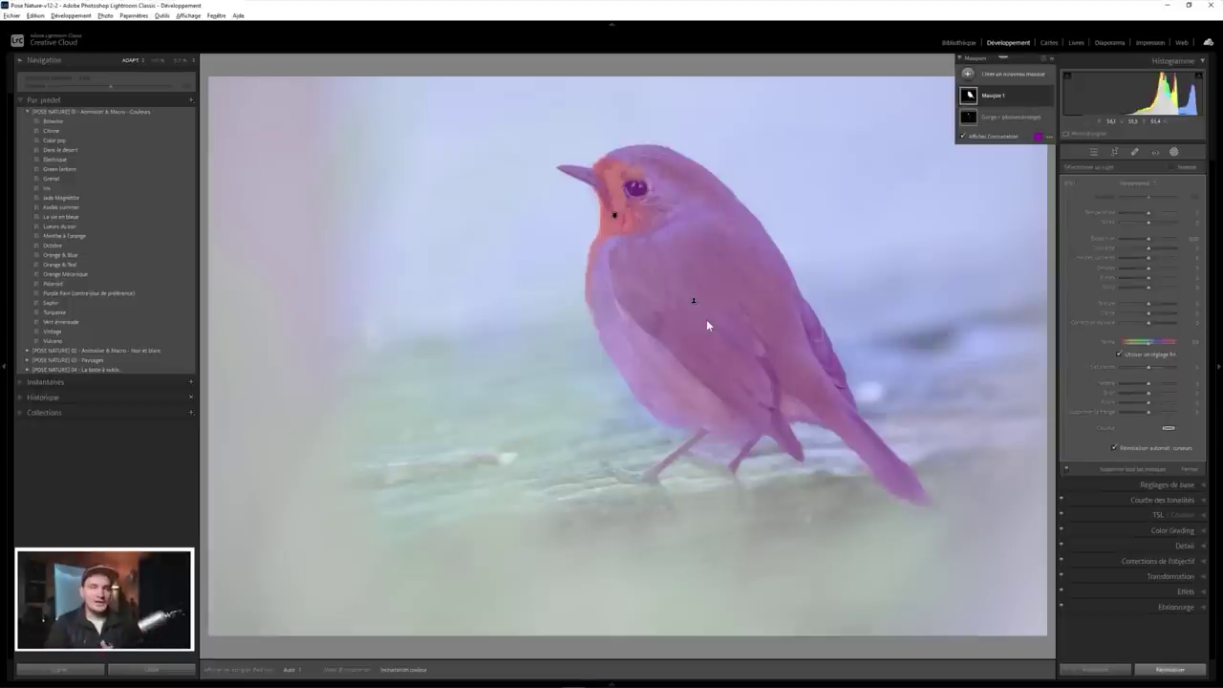
pyautogui.click(1019, 101)
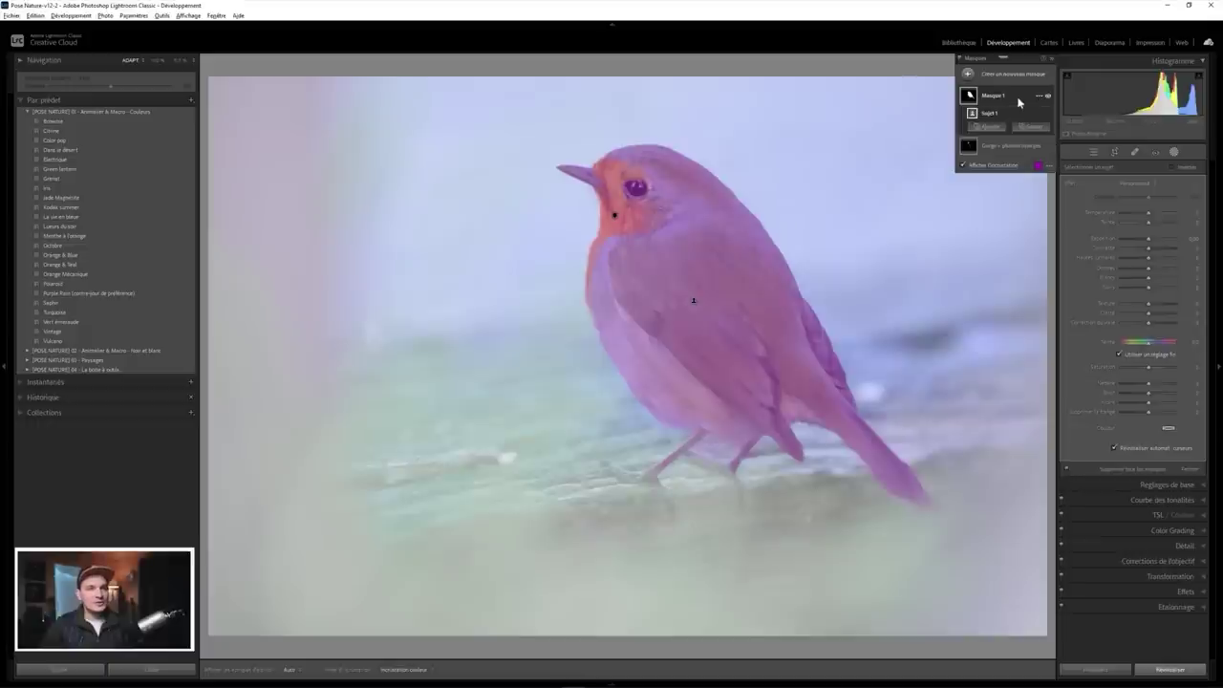
pyautogui.click(1031, 127)
# Step: Subtract the orange throat from Masque 1 with a colour range refined to about 56
pyautogui.click(1061, 263)
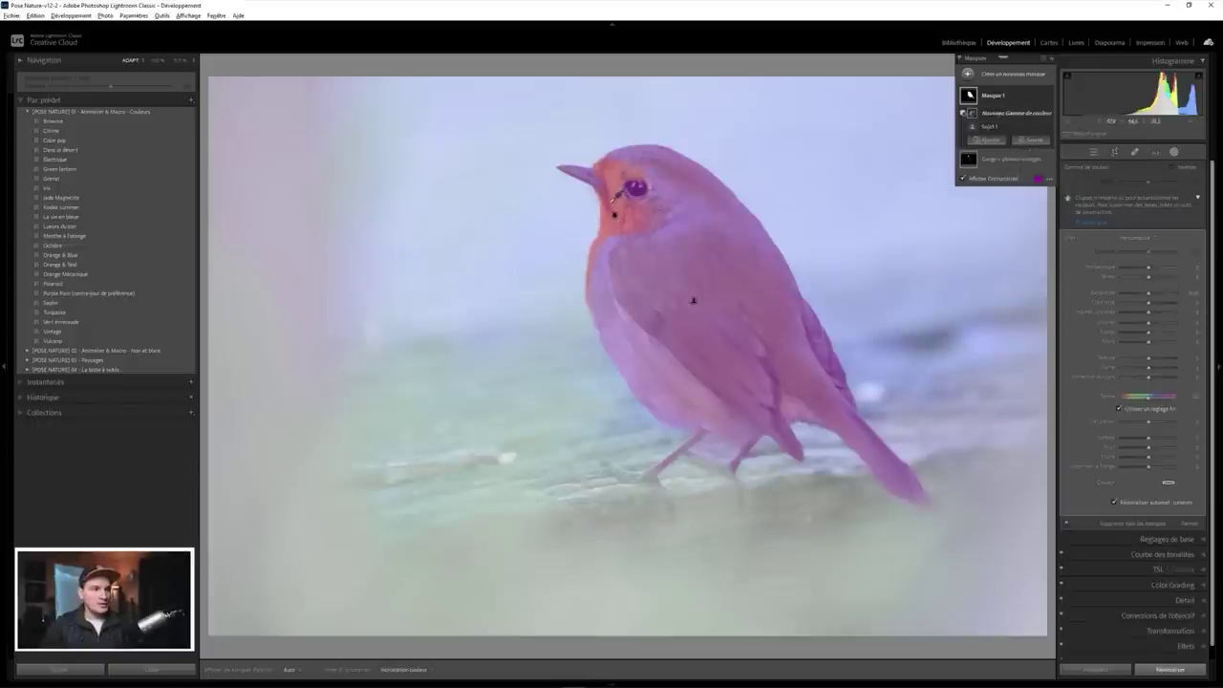
pyautogui.moveTo(619, 221); pyautogui.dragTo(613, 211)
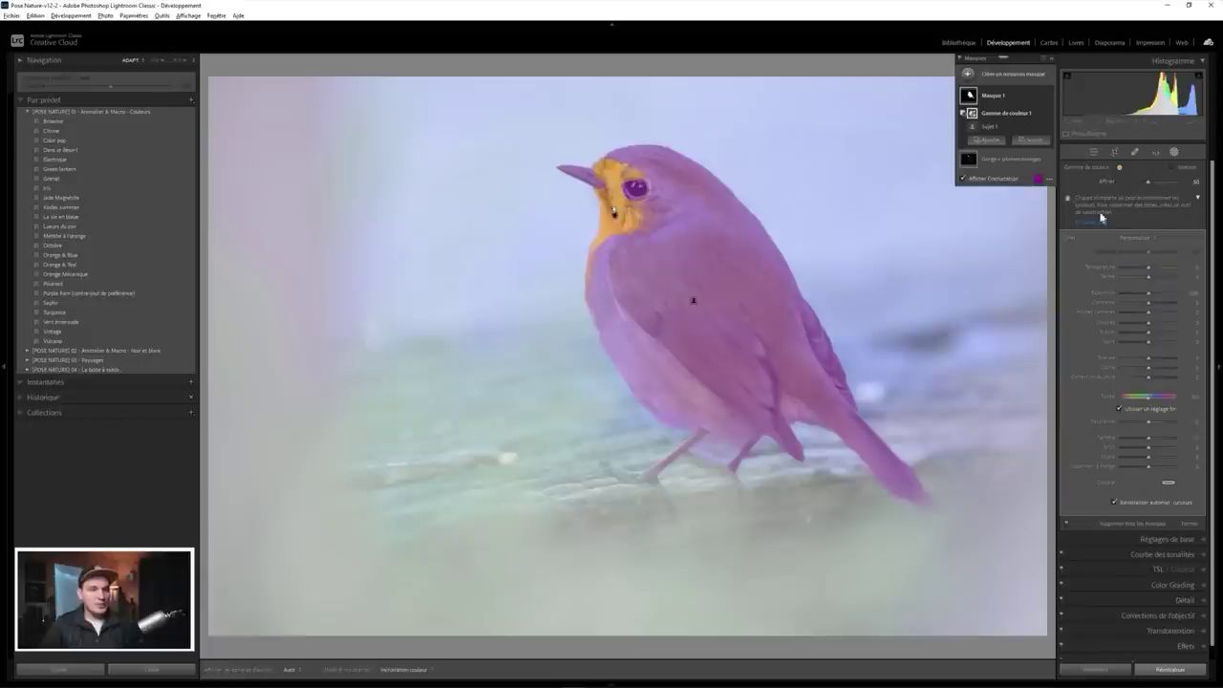
pyautogui.moveTo(1149, 185); pyautogui.dragTo(1153, 185)
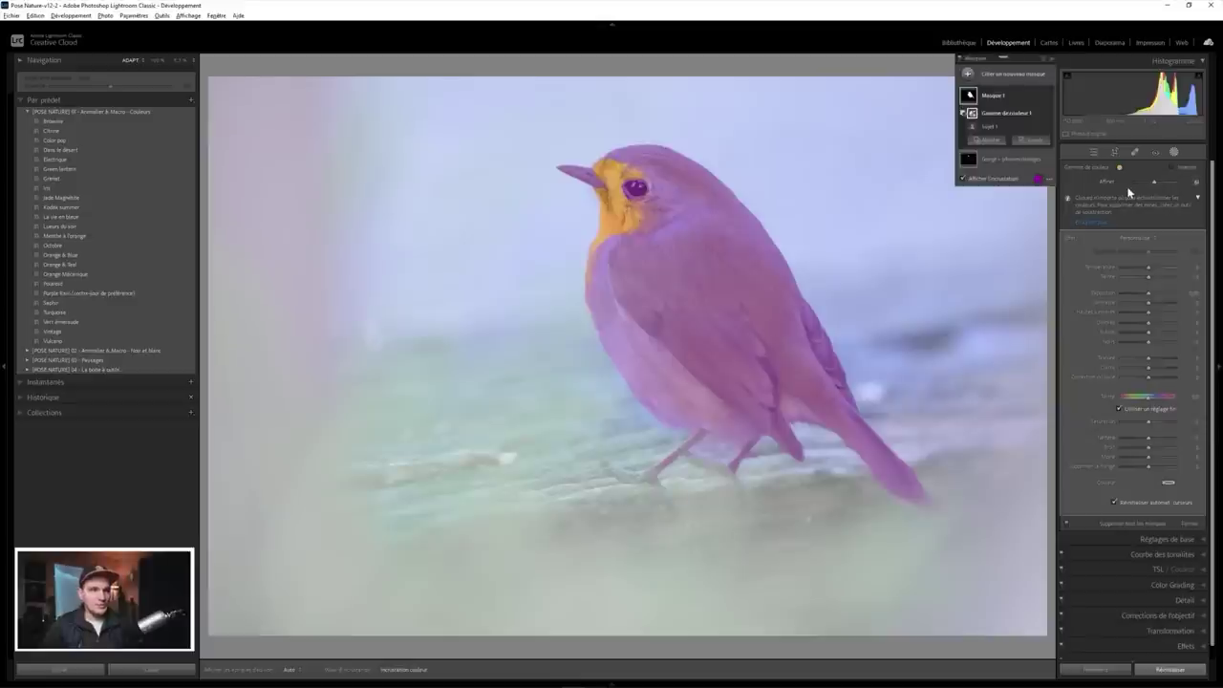
pyautogui.click(972, 181)
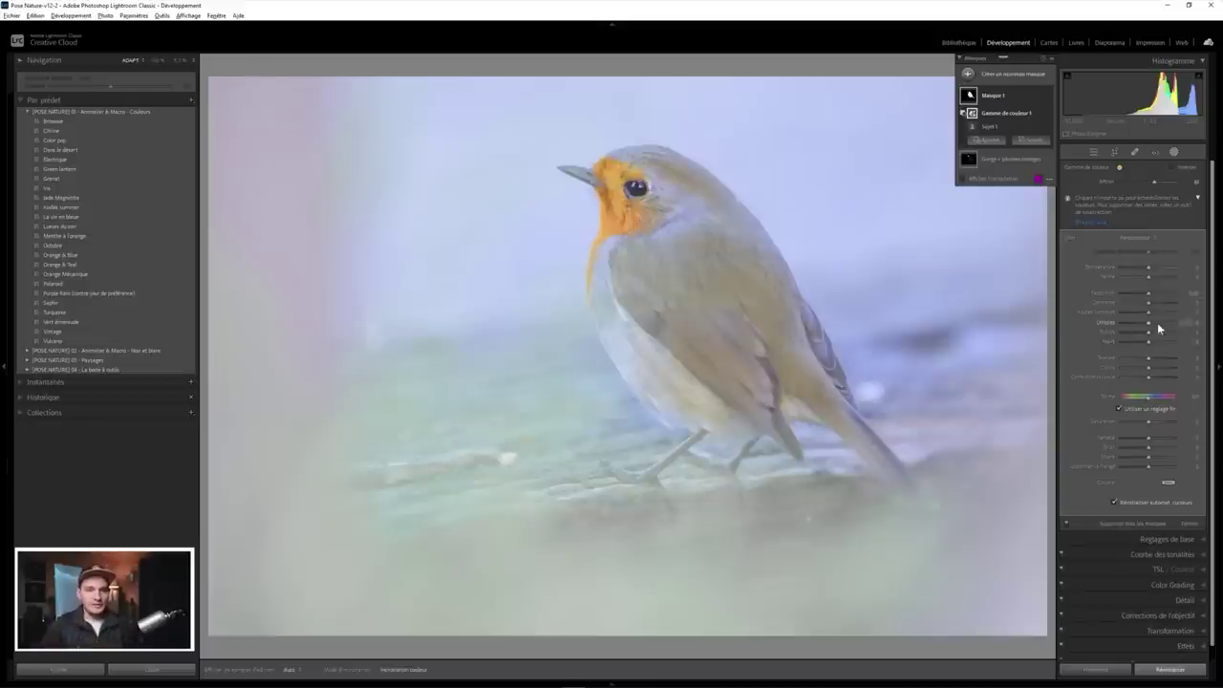
# Step: Set Masque 1 to exposure -0.40, shadows -15, blacks -12 and clarity about 31
pyautogui.moveTo(1149, 296); pyautogui.dragTo(1146, 305)
pyautogui.moveTo(1149, 369); pyautogui.dragTo(1151, 374)
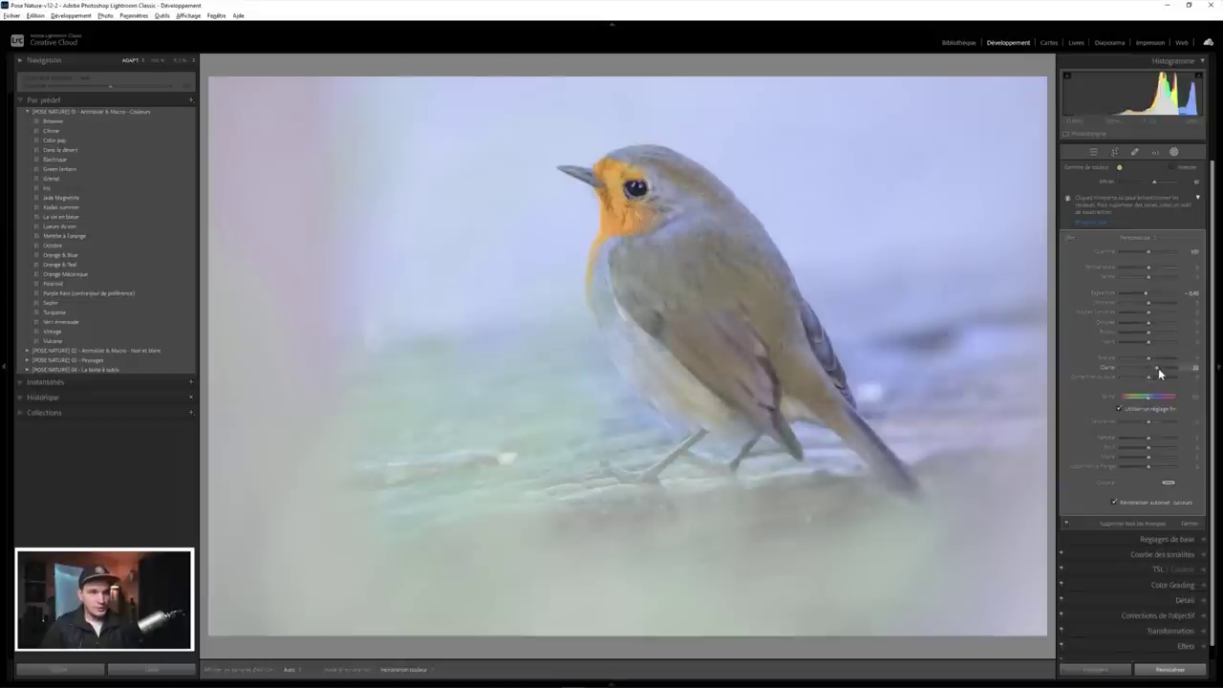
pyautogui.moveTo(1158, 368); pyautogui.dragTo(1158, 369)
pyautogui.moveTo(1149, 327); pyautogui.dragTo(1146, 349)
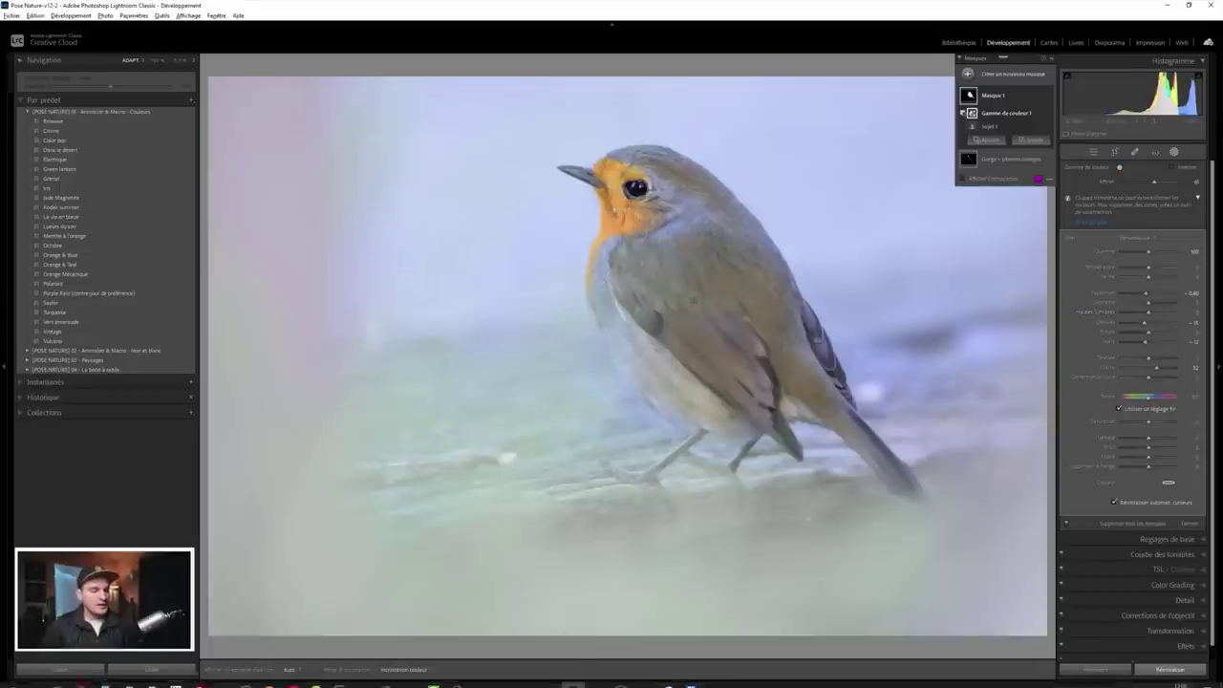
pyautogui.click(82, 678)
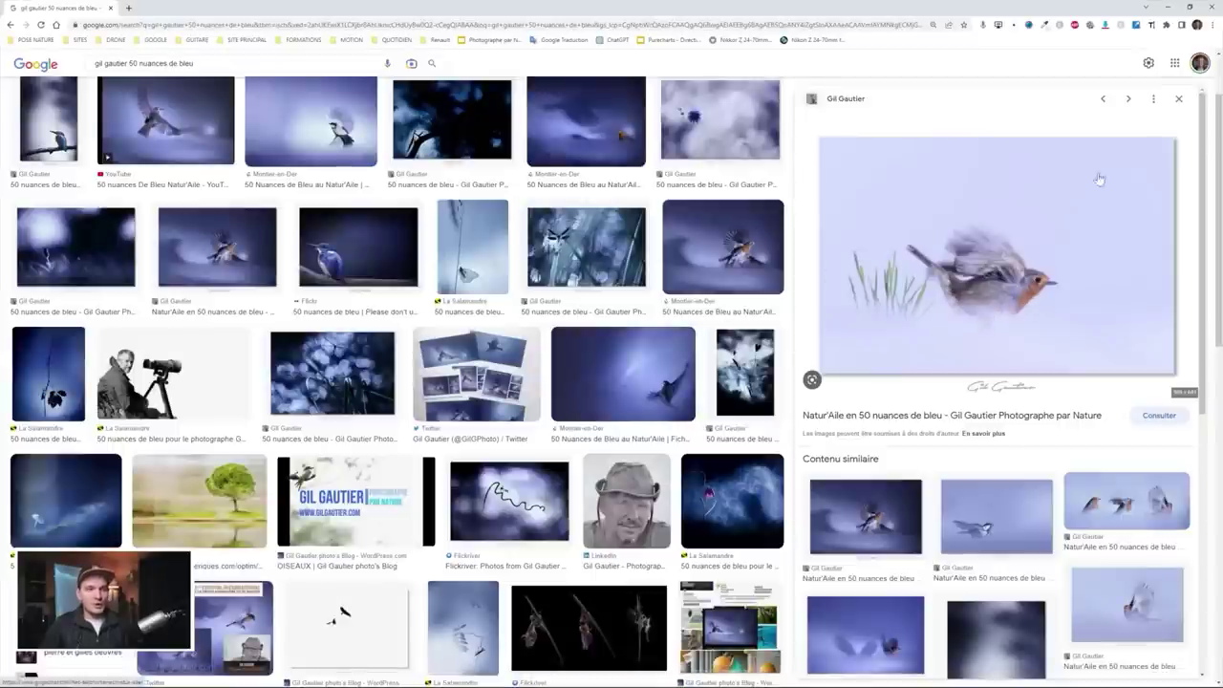
pyautogui.hotkey('alt', 'Tab')
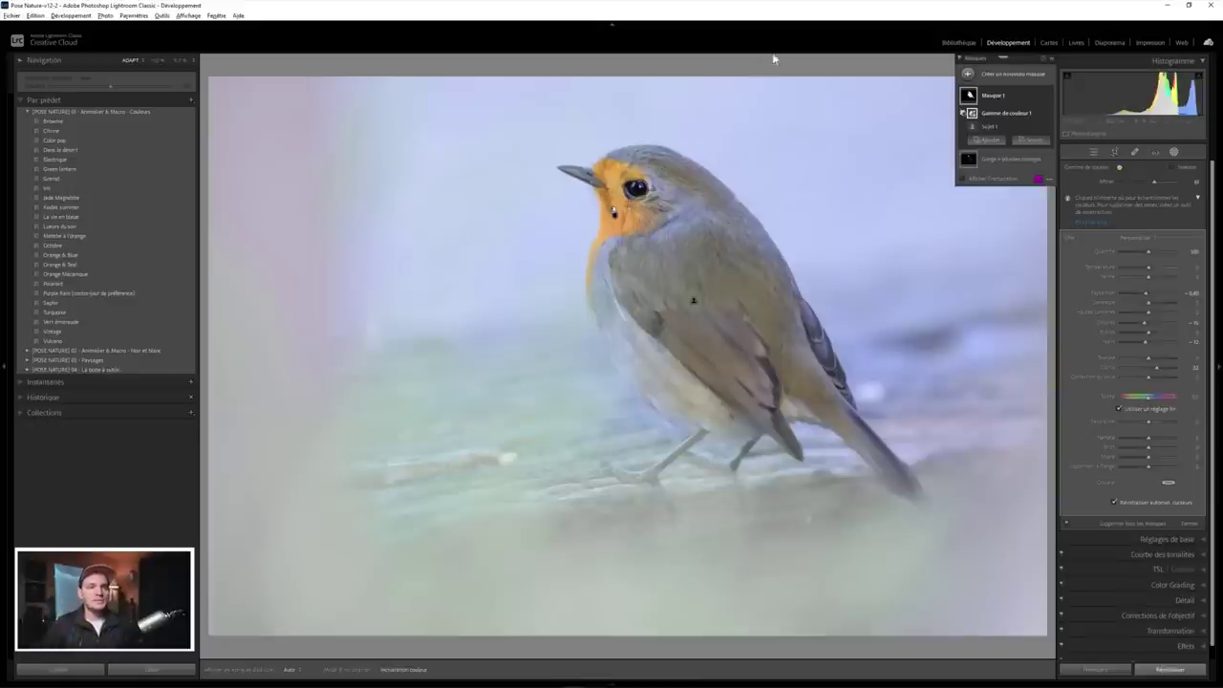
# Step: Add an automatic background mask and name it Arrière-plan
pyautogui.click(969, 76)
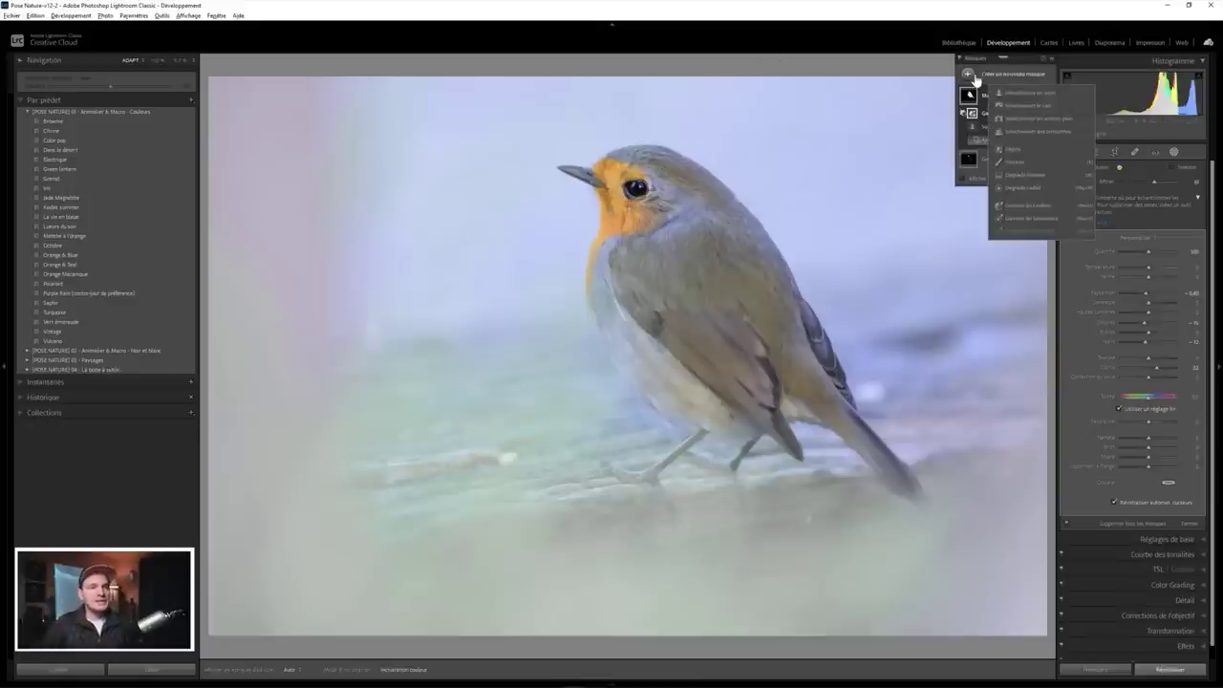
pyautogui.click(1029, 118)
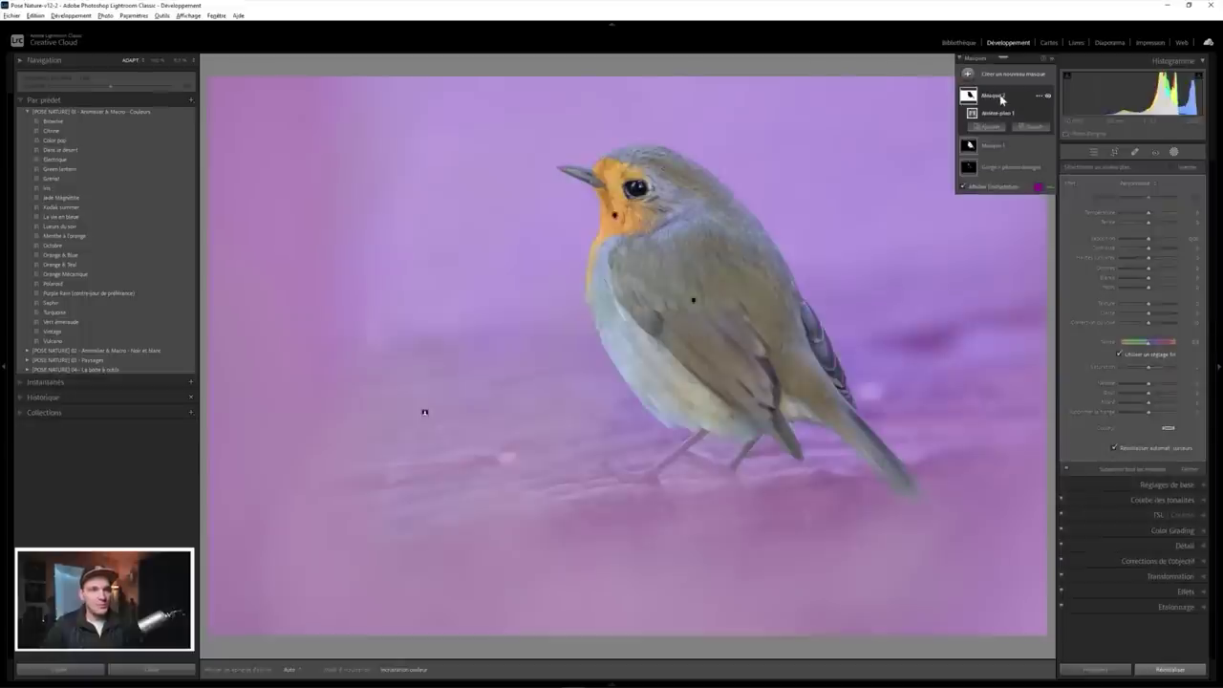
pyautogui.doubleClick(1000, 97)
pyautogui.write('Arrière-plan')
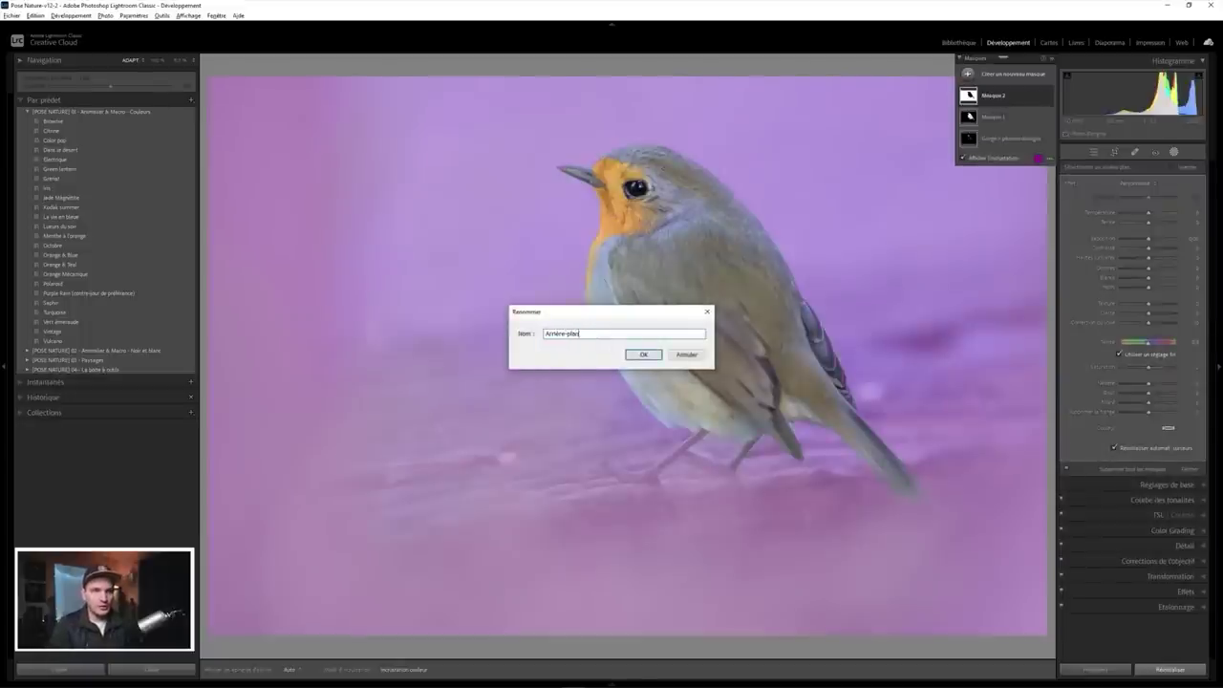
pyautogui.press('Return')
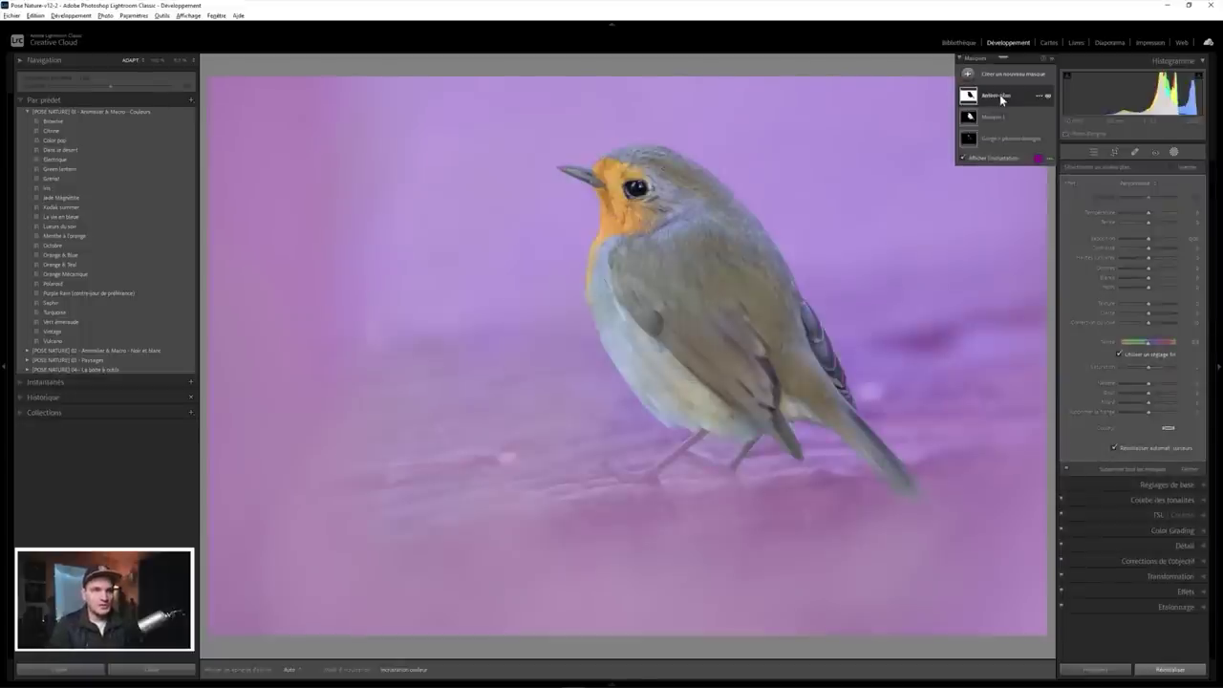
# Step: Rename the robin's subject mask to Sujet and hide the mask overlay
pyautogui.doubleClick(990, 117)
pyautogui.write('Sujet')
pyautogui.press('Return')
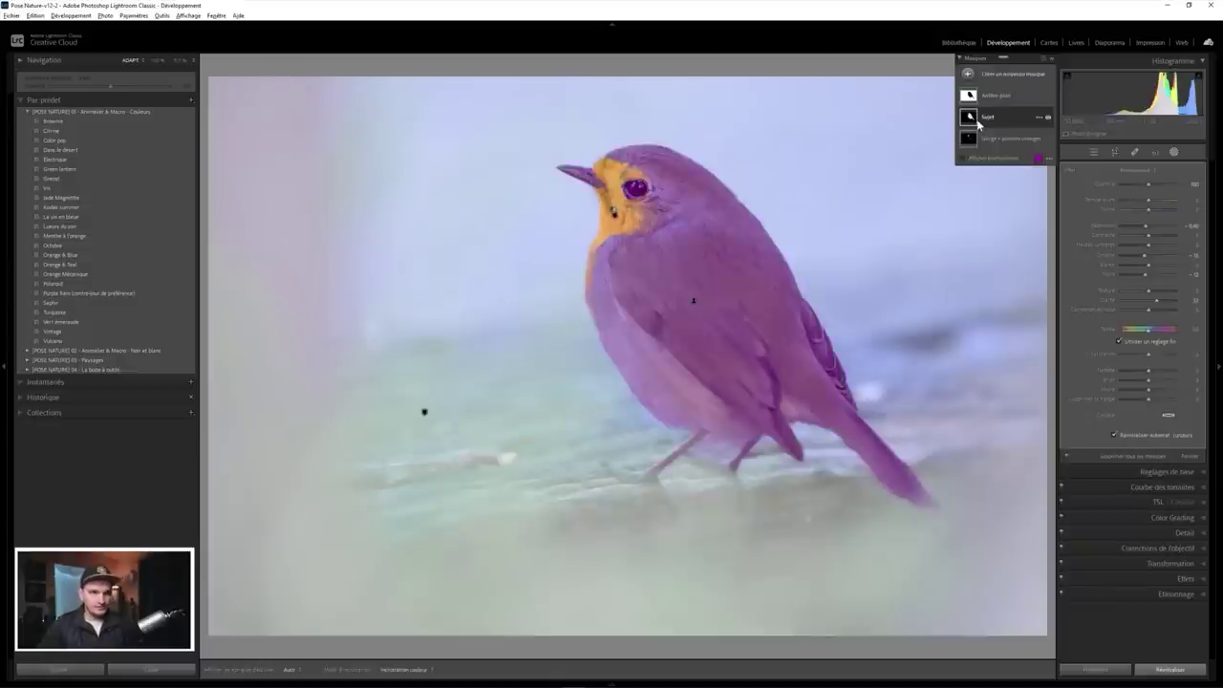
pyautogui.click(999, 99)
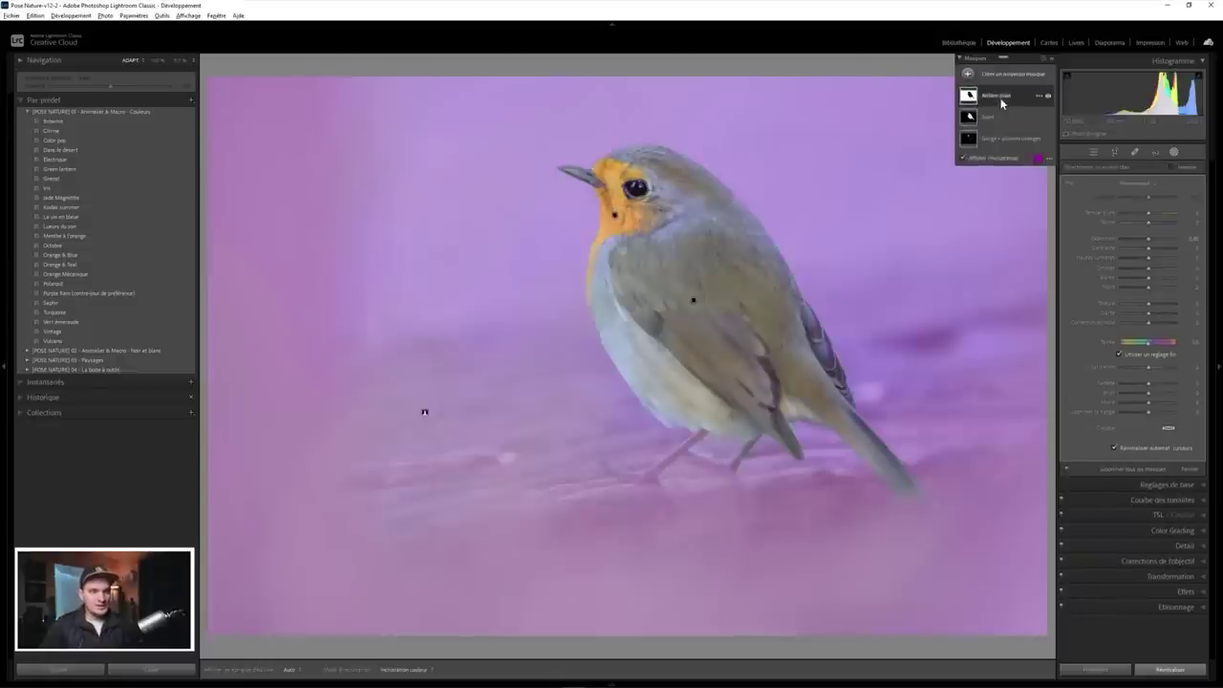
pyautogui.click(990, 160)
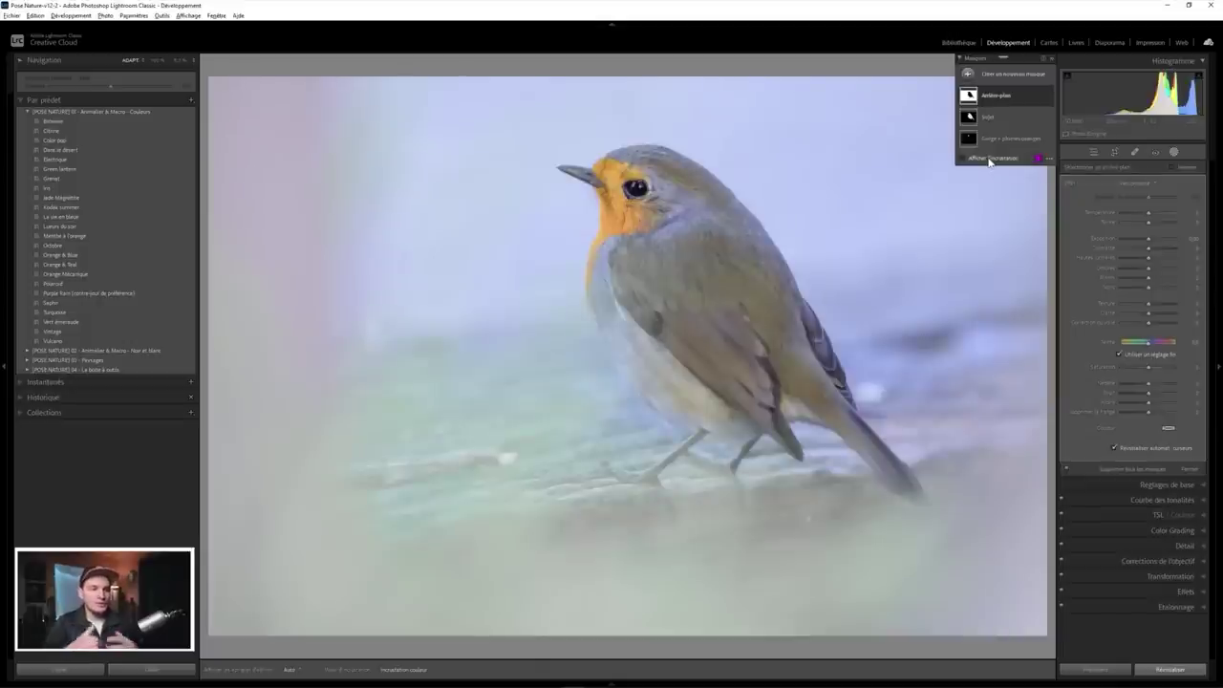
pyautogui.moveTo(648, 466)
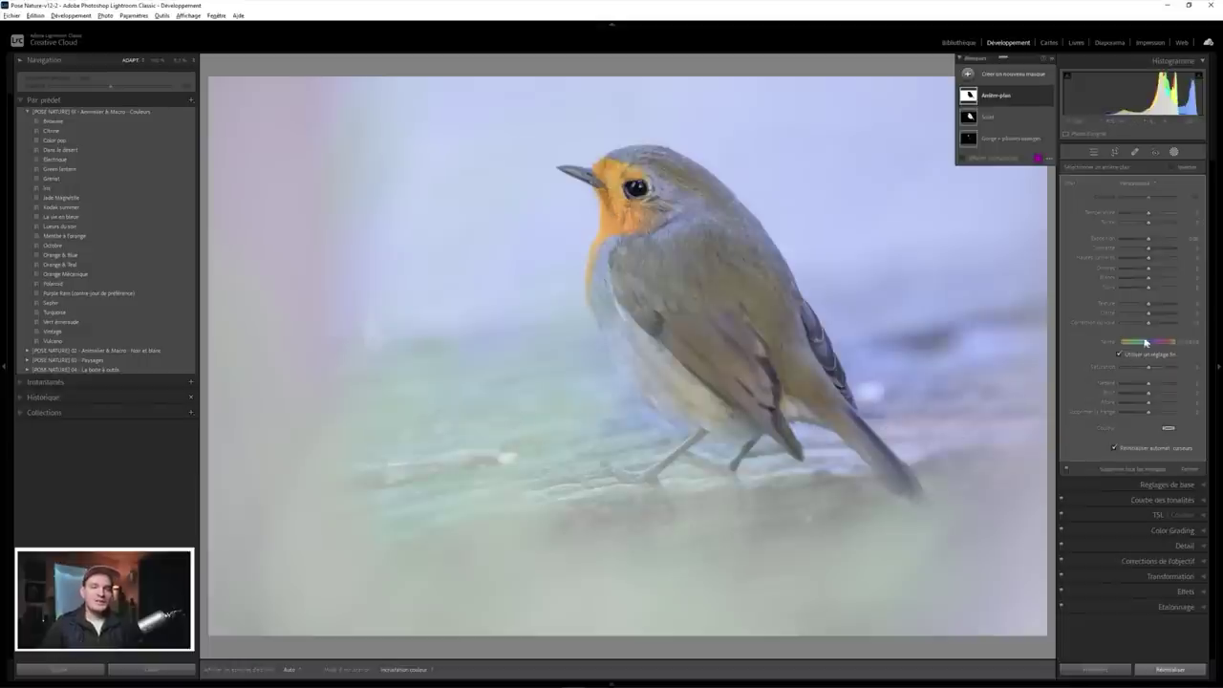
# Step: Set the Arrière-plan mask's Dehaze to about -35 for a hazier background
pyautogui.moveTo(1148, 323); pyautogui.dragTo(1130, 323)
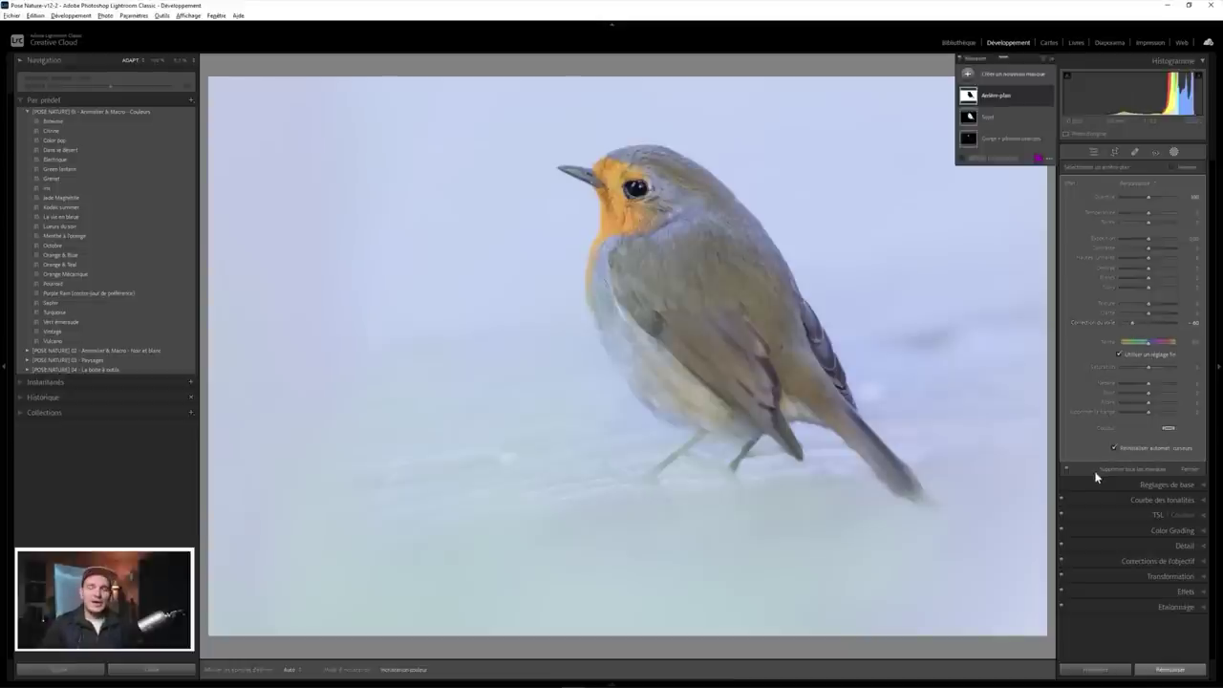
pyautogui.moveTo(1128, 321); pyautogui.dragTo(1124, 321)
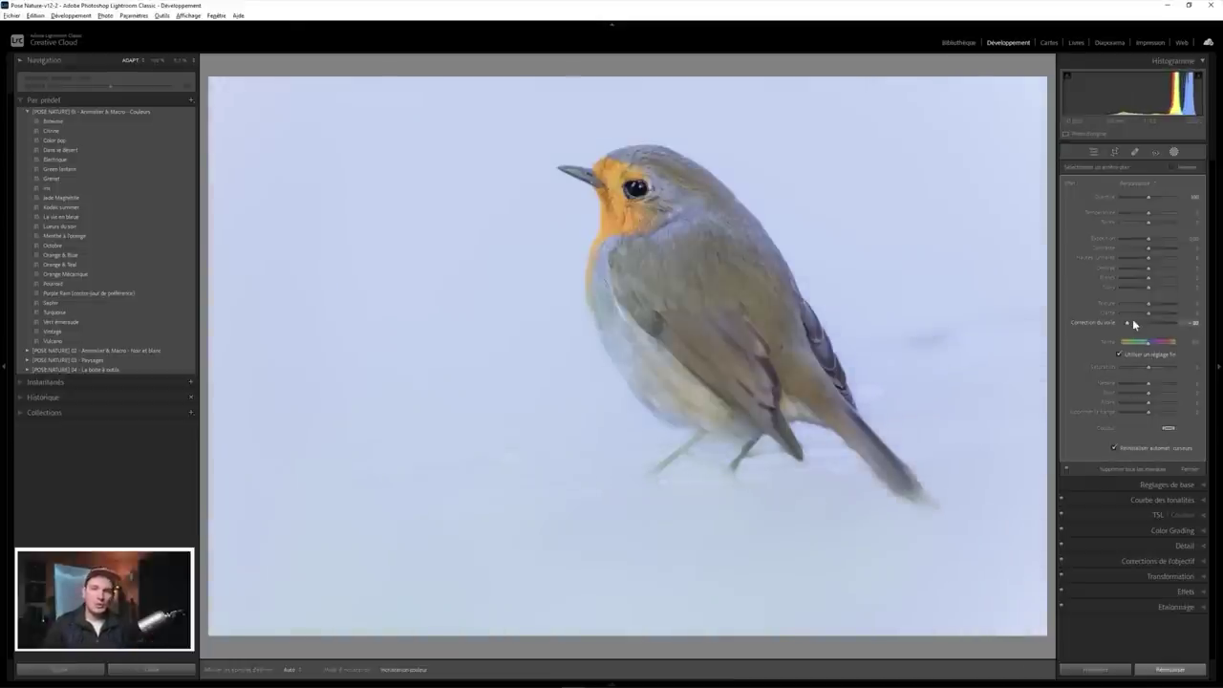
pyautogui.hotkey('ctrl', 'z')
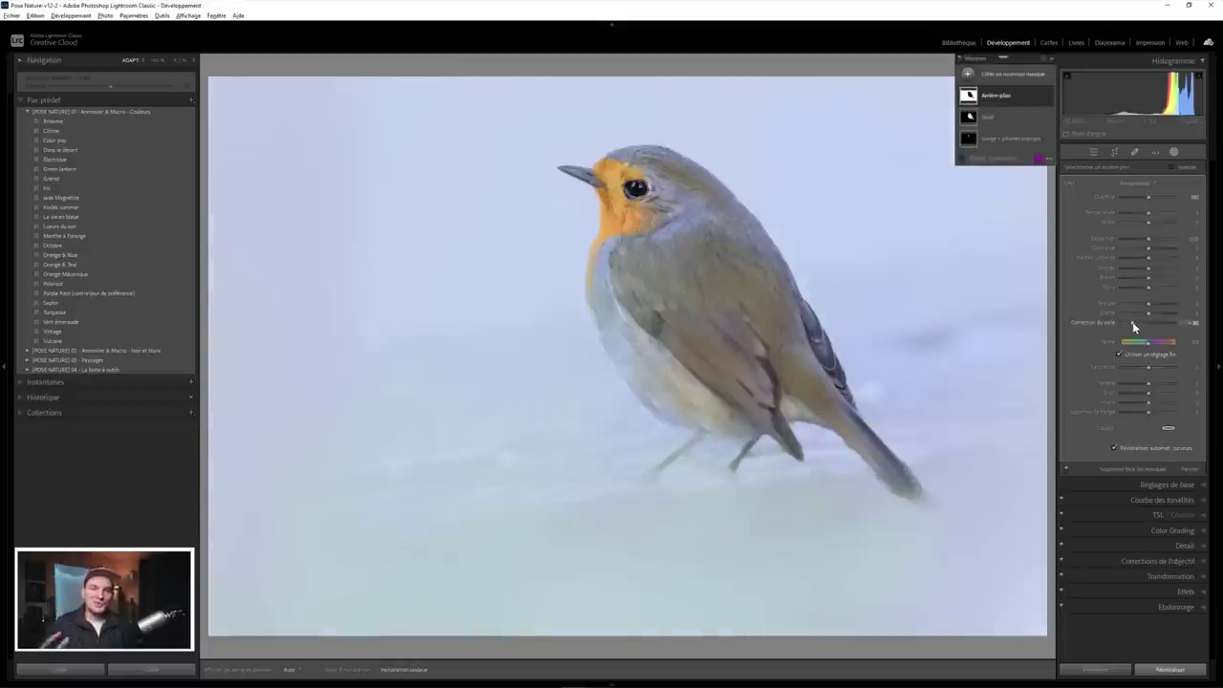
pyautogui.hotkey('ctrl', 'y')
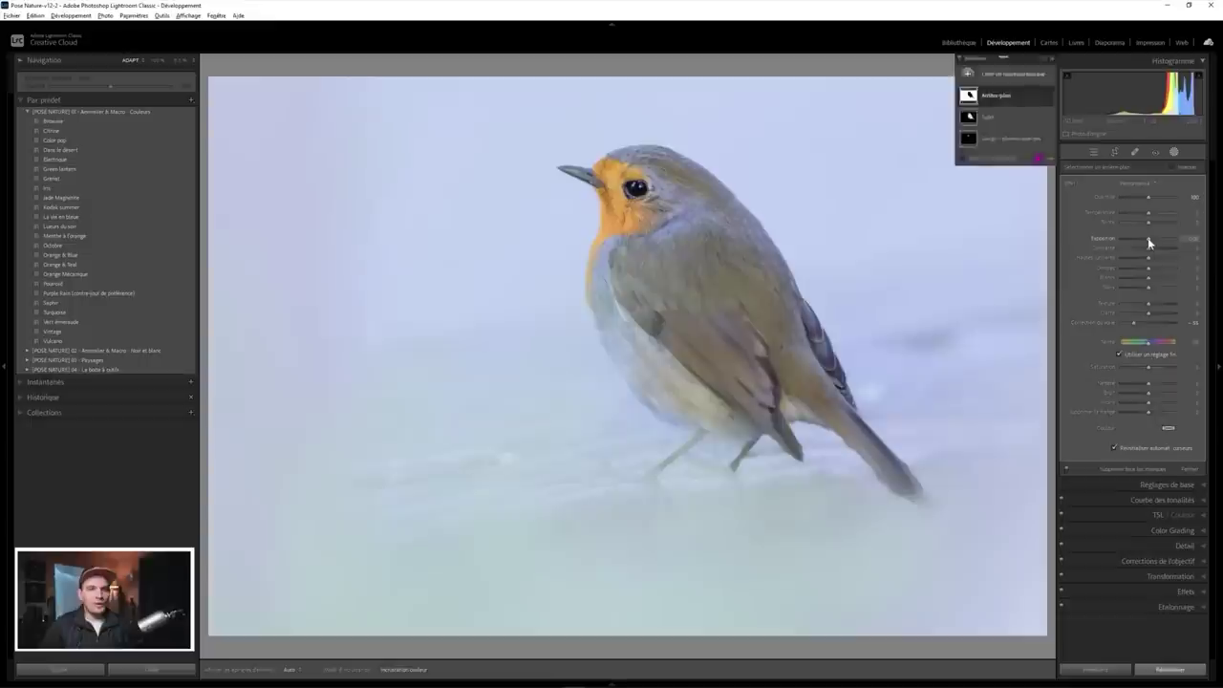
# Step: Raise the background's Exposure, Shadows and Blacks, then toggle the mask off to compare
pyautogui.moveTo(1148, 243); pyautogui.dragTo(1149, 243)
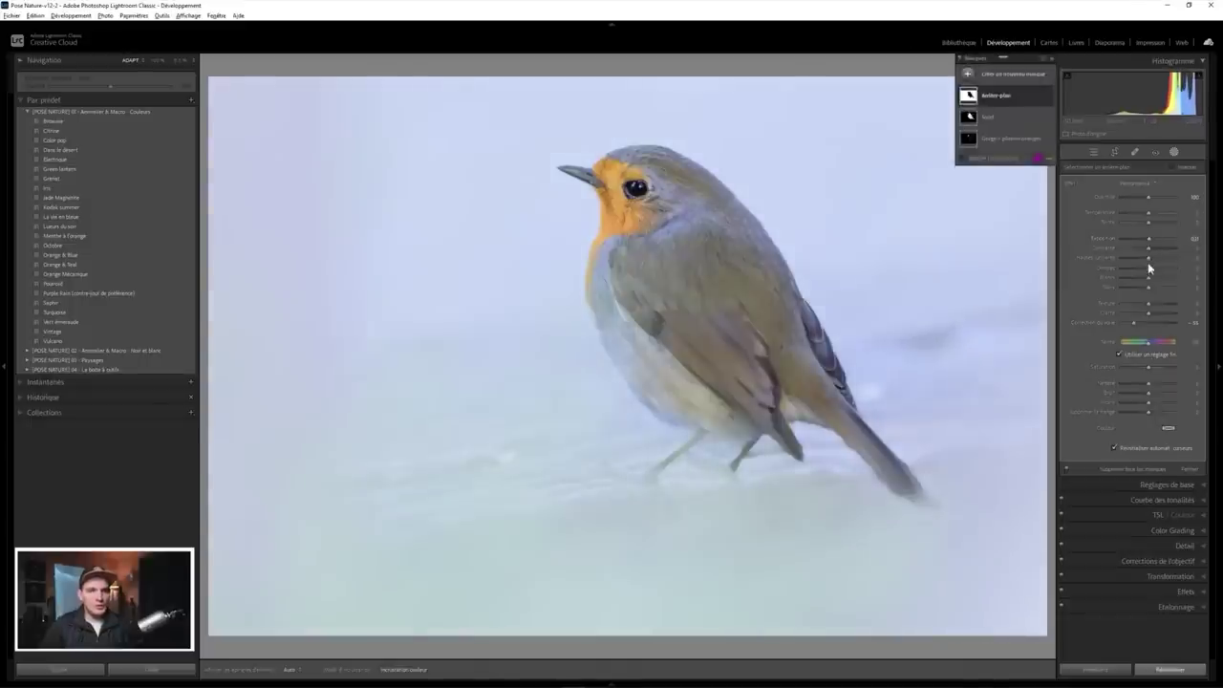
pyautogui.moveTo(1162, 273); pyautogui.dragTo(1169, 273)
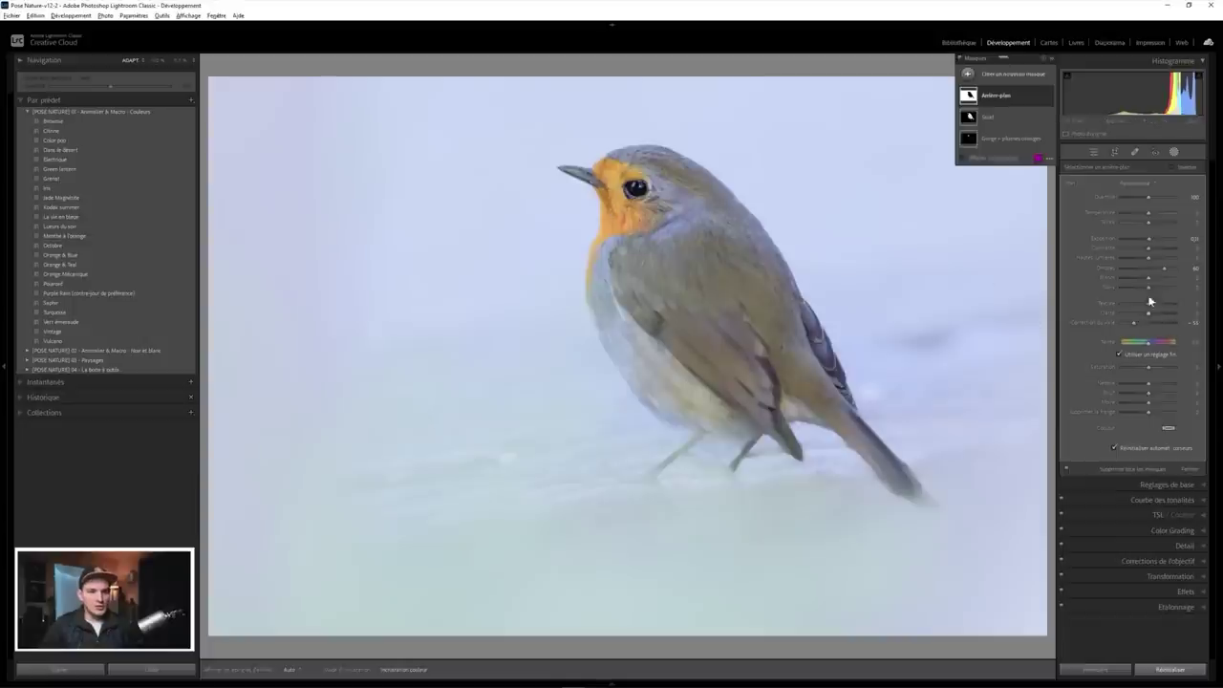
pyautogui.moveTo(1148, 285); pyautogui.dragTo(1162, 287)
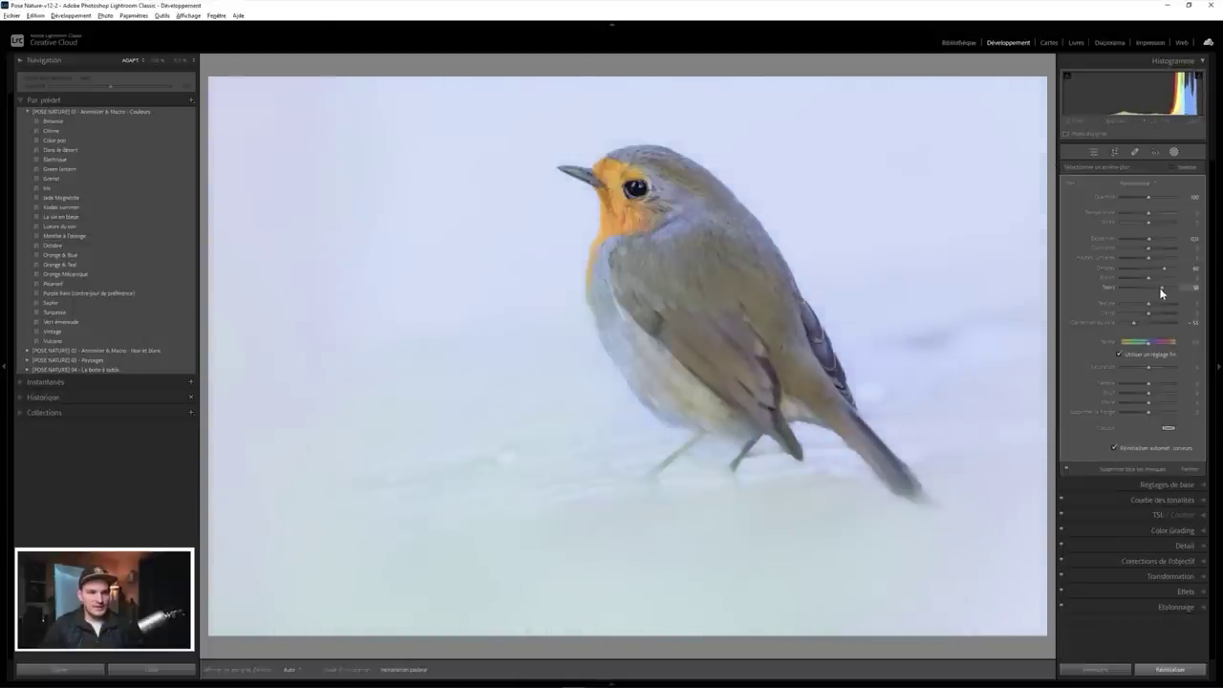
pyautogui.click(1049, 99)
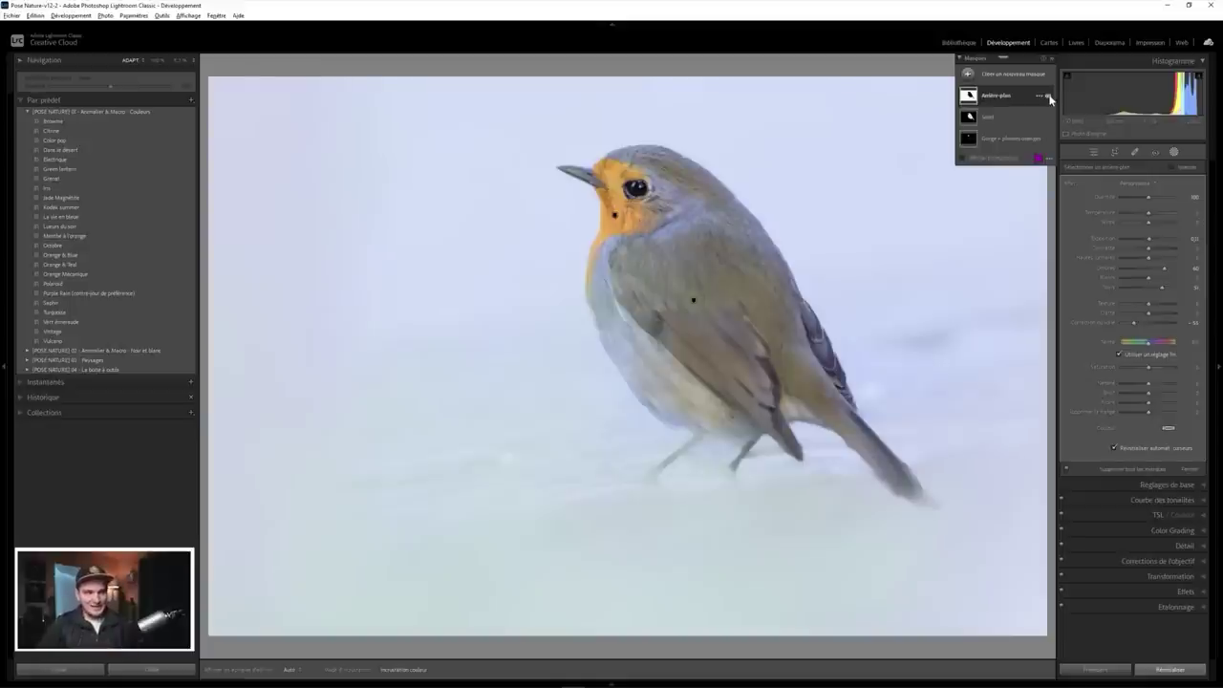
pyautogui.click(1016, 118)
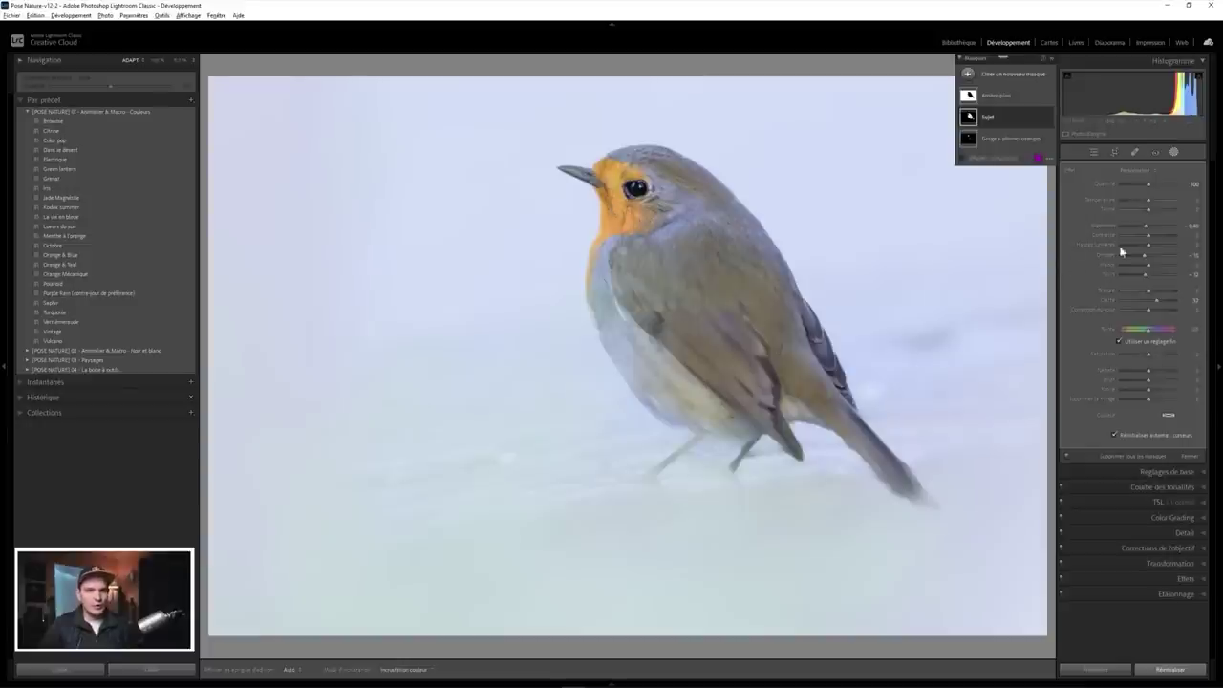
# Step: Tweak the Sujet mask's Exposure and Shadows, then show the Before/After side by side
pyautogui.moveTo(1152, 230); pyautogui.dragTo(1147, 231)
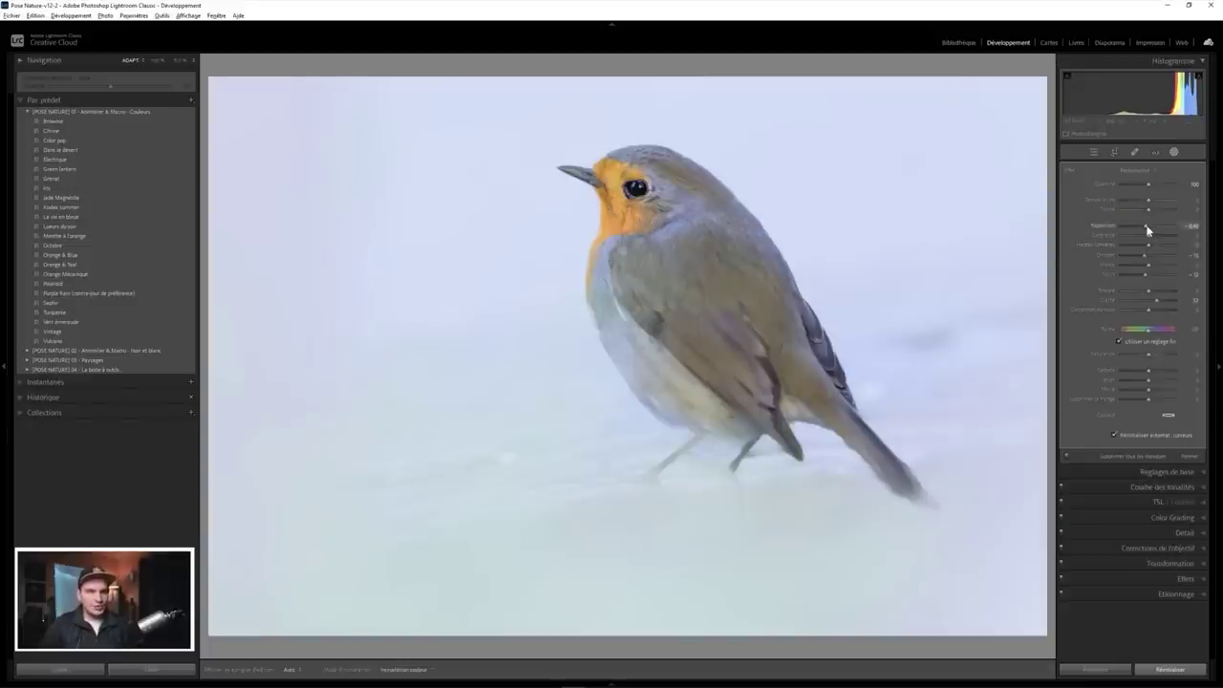
pyautogui.moveTo(1145, 255); pyautogui.dragTo(1146, 254)
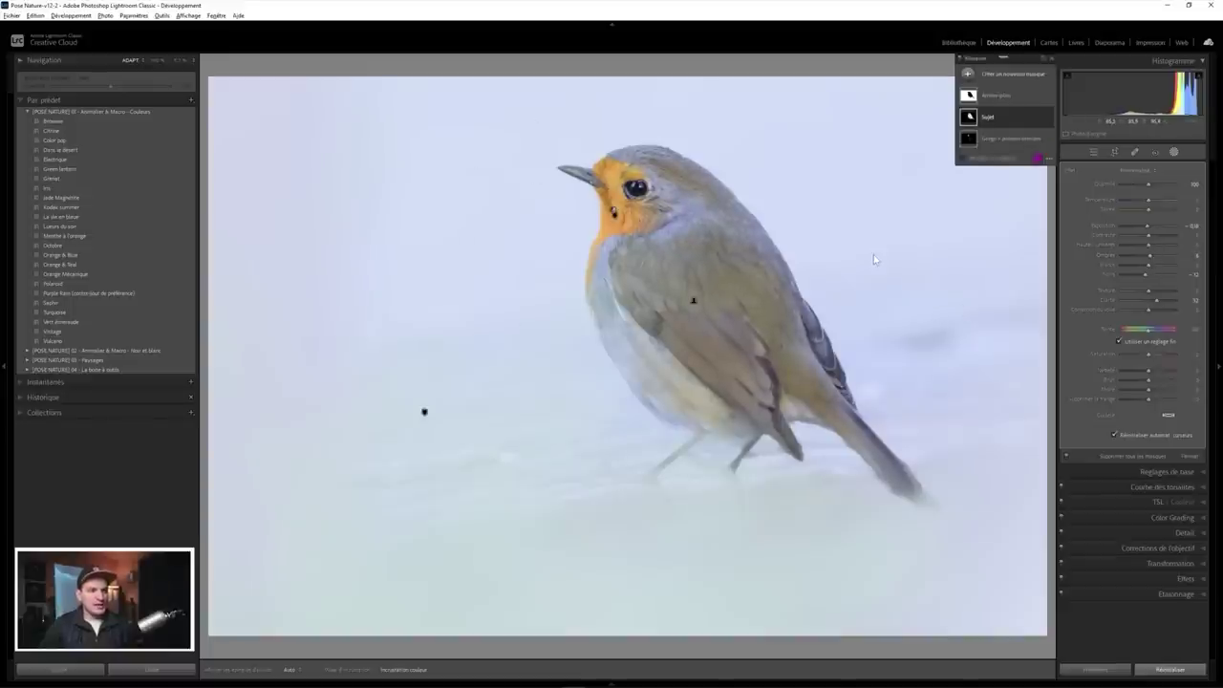
pyautogui.press('y')
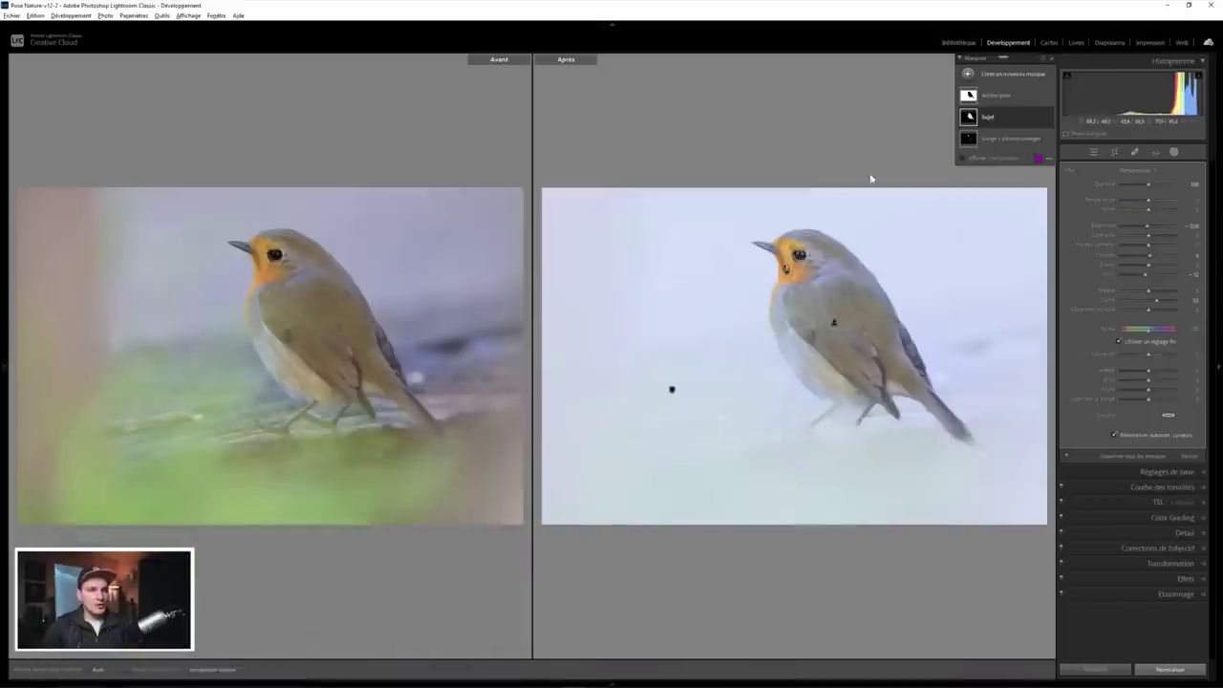
# Step: Close Masking, try a cooler global Temperature in Basic, then undo it
pyautogui.click(1174, 152)
pyautogui.click(1158, 171)
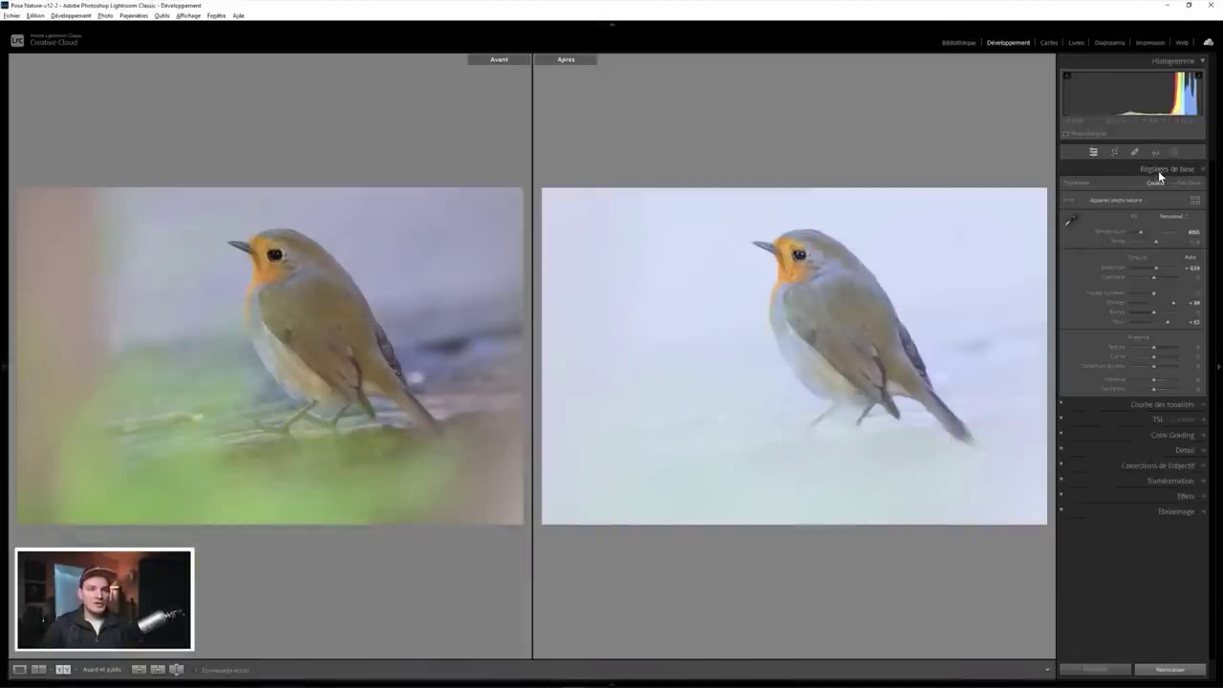
pyautogui.click(1137, 235)
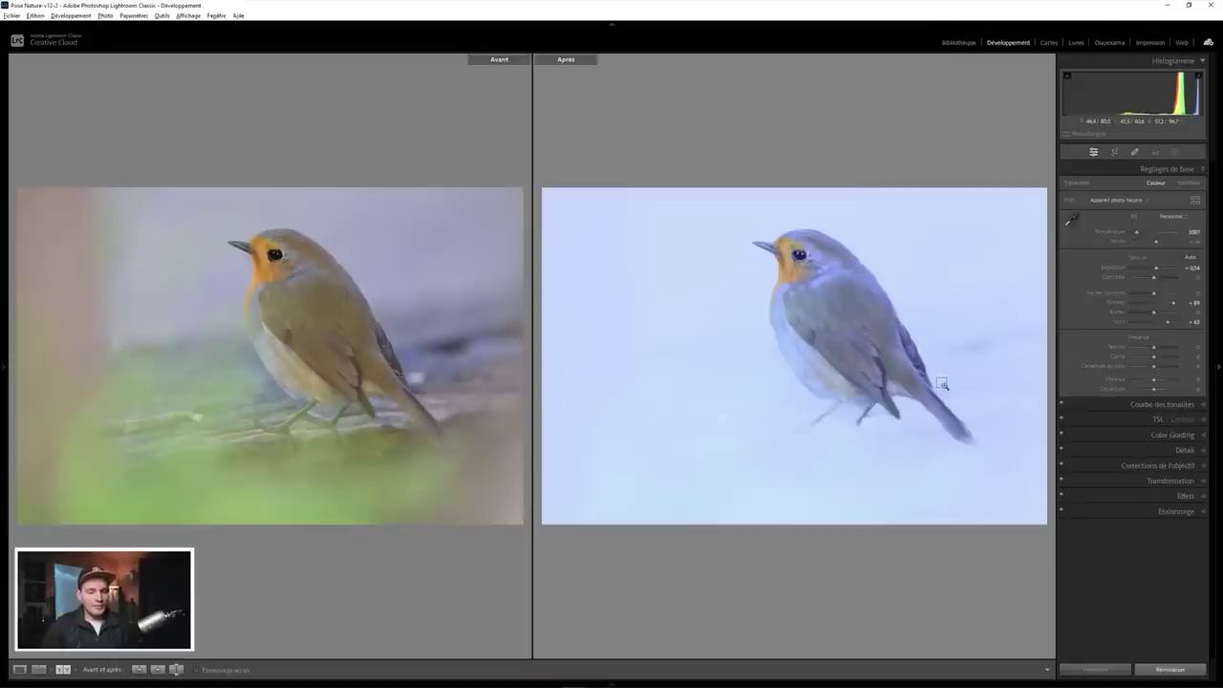
pyautogui.hotkey('ctrl', 'z')
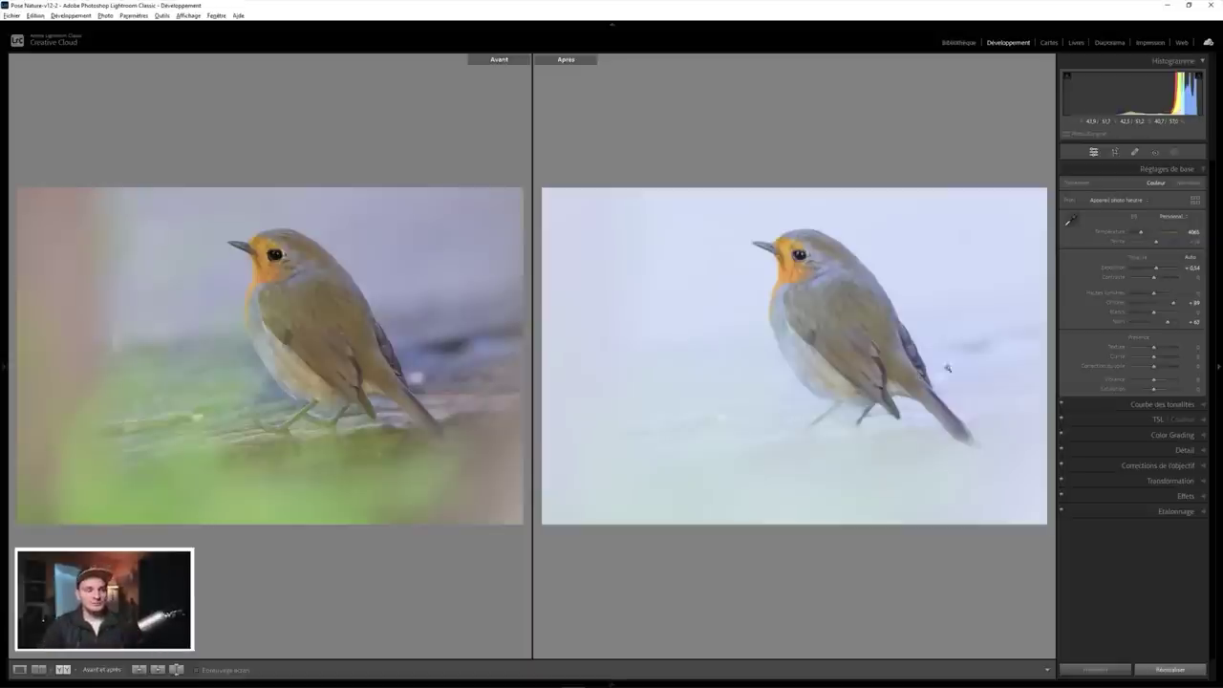
# Step: Return to the single-photo view and start a new mask in Masking
pyautogui.press('y')
pyautogui.click(1173, 151)
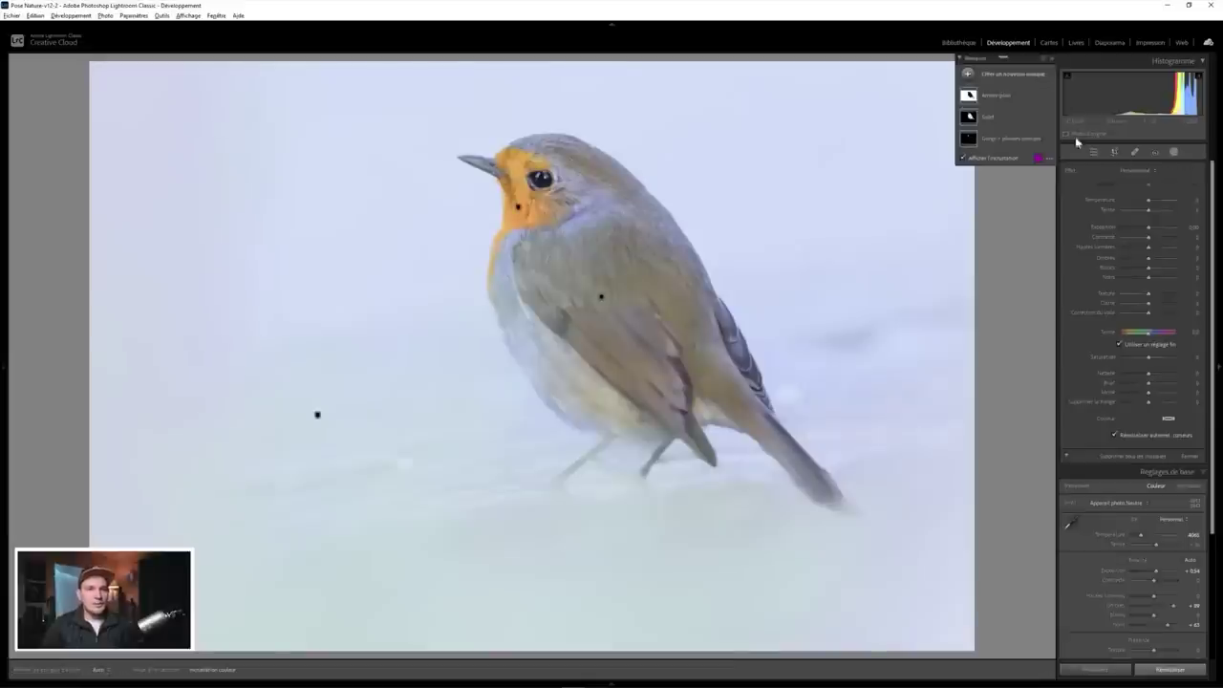
pyautogui.click(1011, 76)
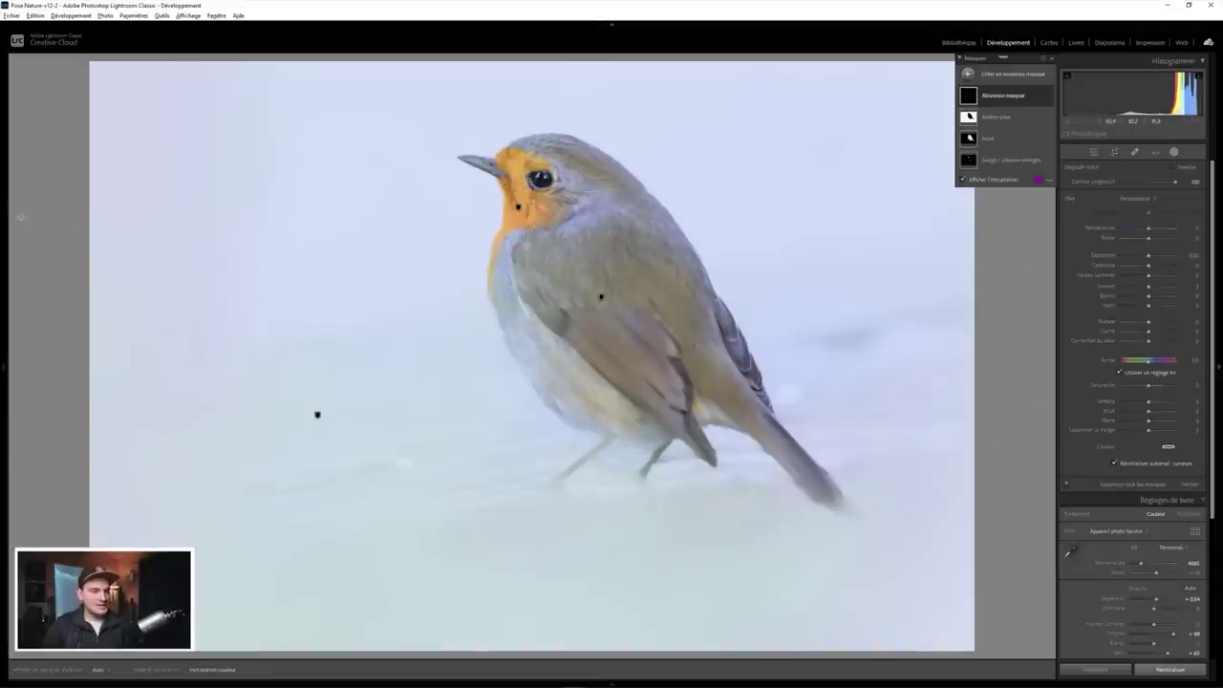
# Step: Zoom the Navigator to 6% and place a radial gradient just right of the photo
pyautogui.click(4, 373)
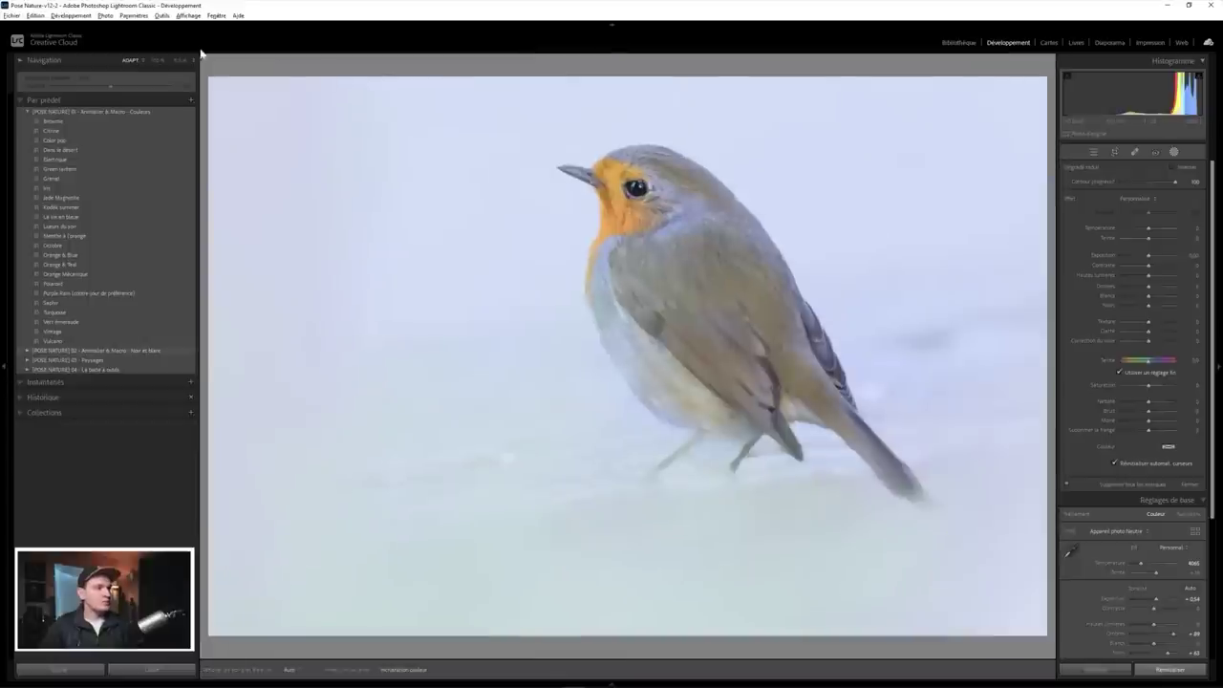
pyautogui.click(179, 59)
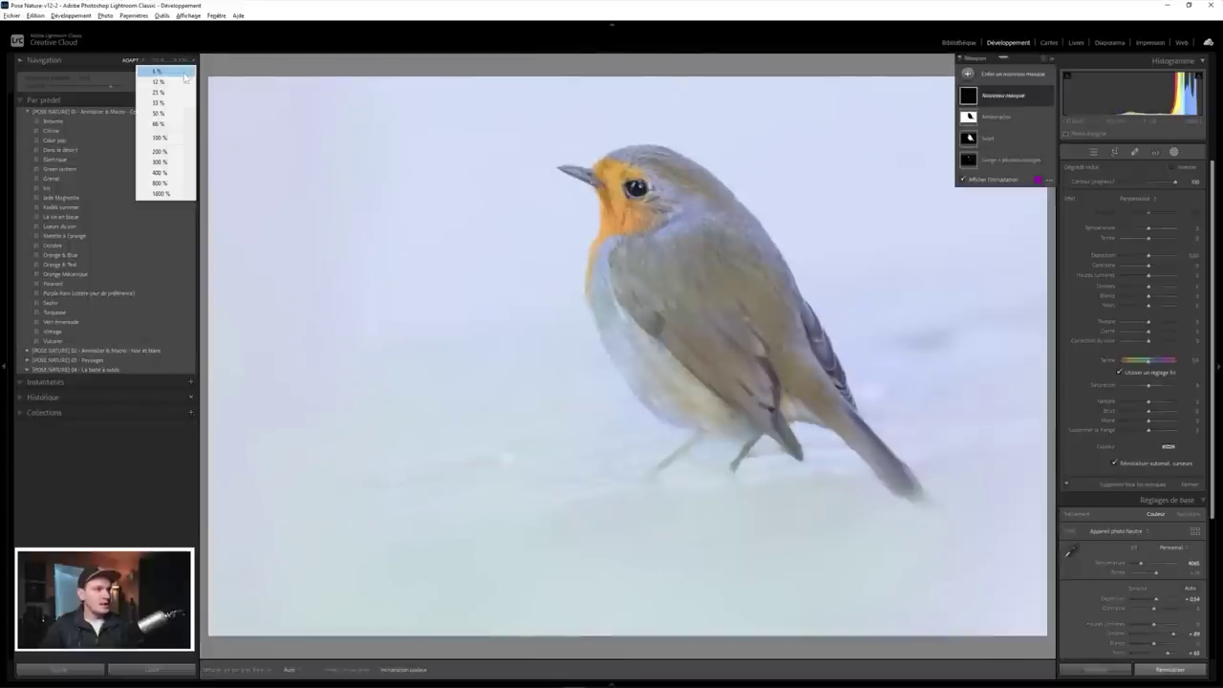
pyautogui.click(183, 75)
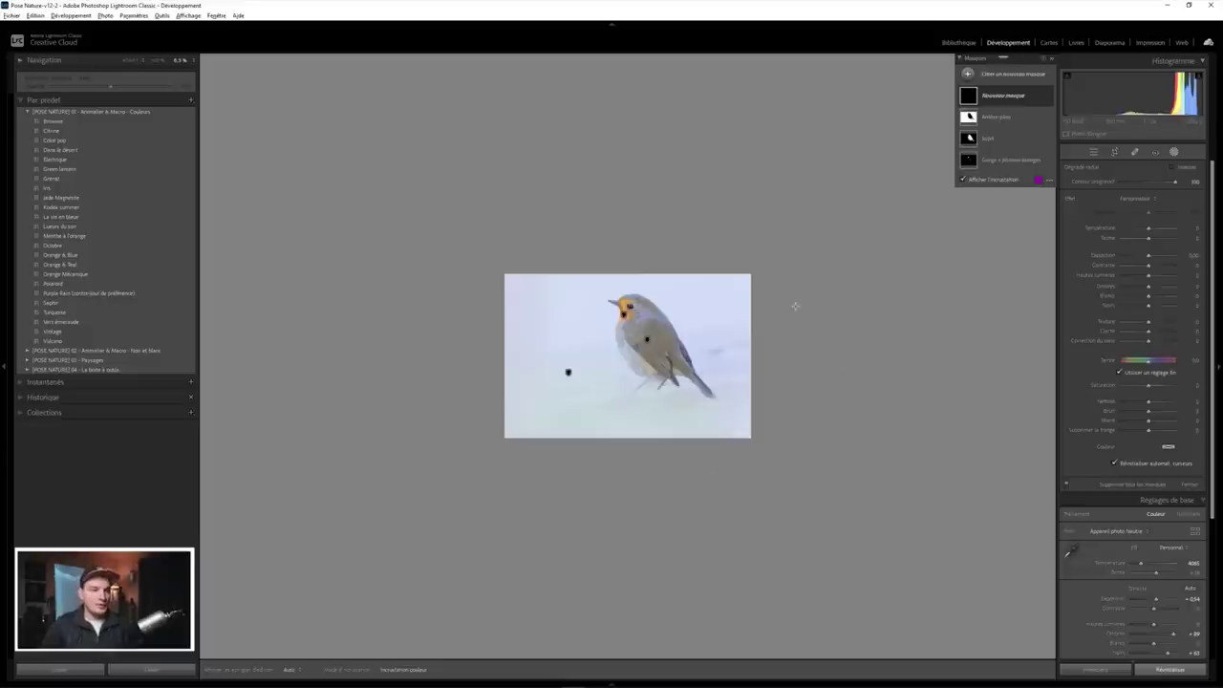
pyautogui.click(794, 305)
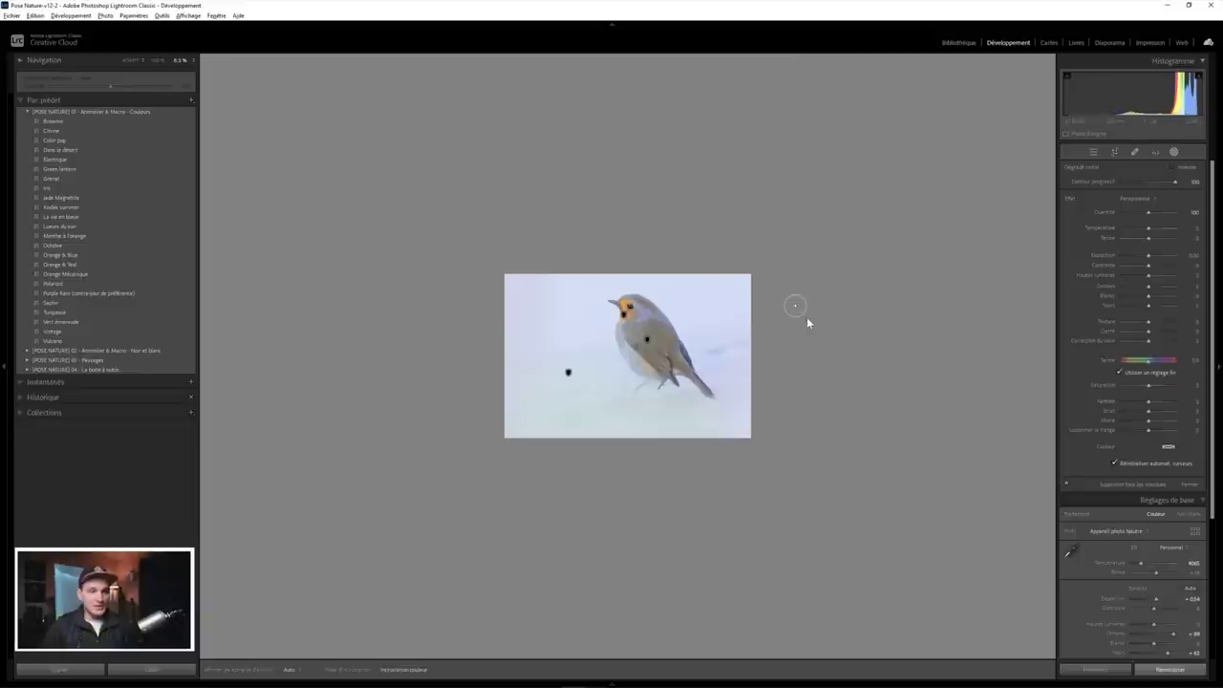
pyautogui.click(794, 306)
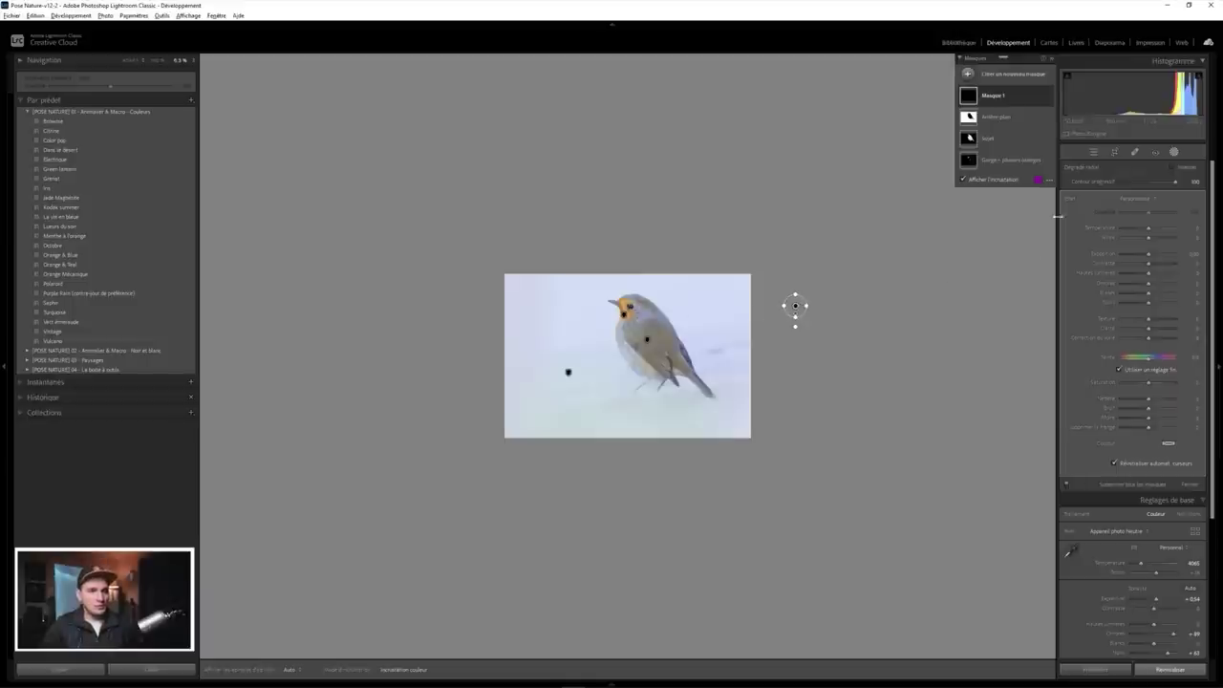
# Step: Invert the radial Masque 1, fit the photo, hide the overlay and open its Color swatch
pyautogui.click(1173, 168)
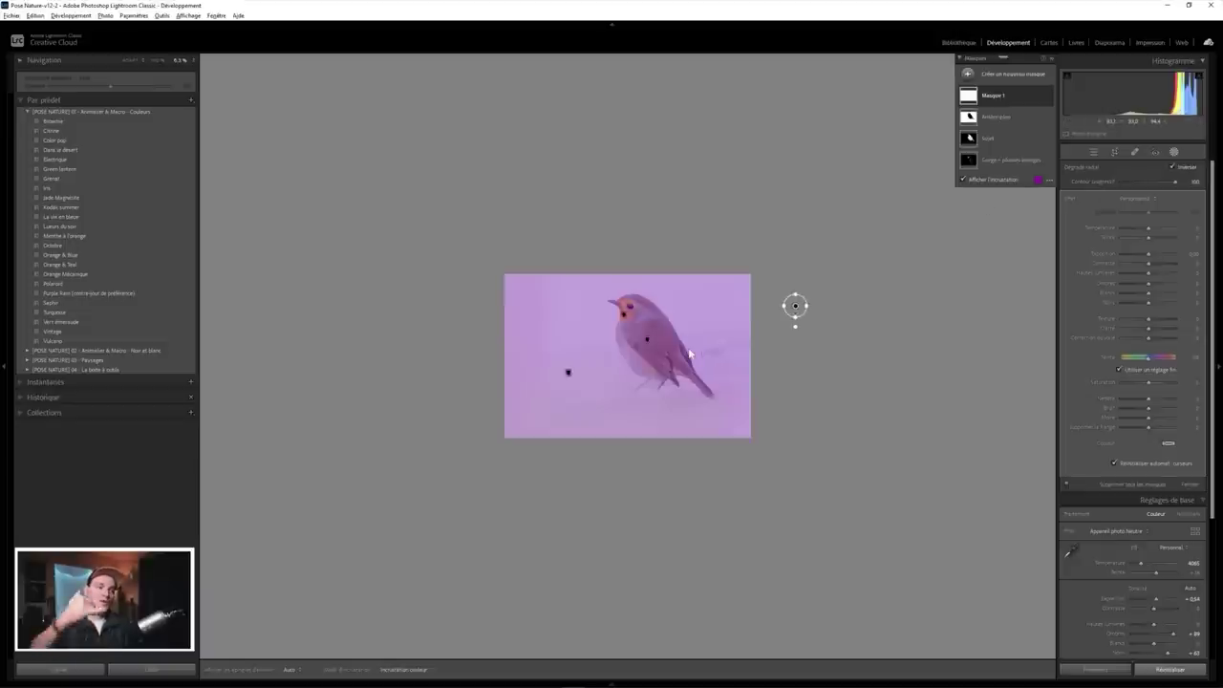
pyautogui.press('z')
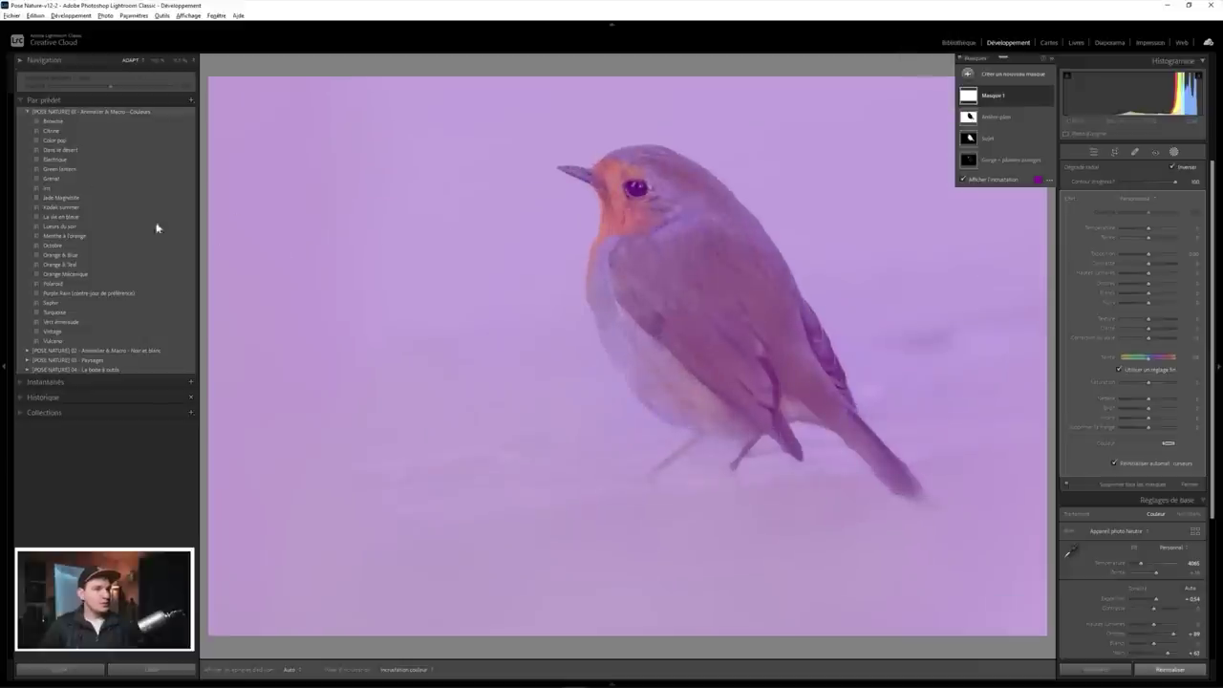
pyautogui.click(3, 369)
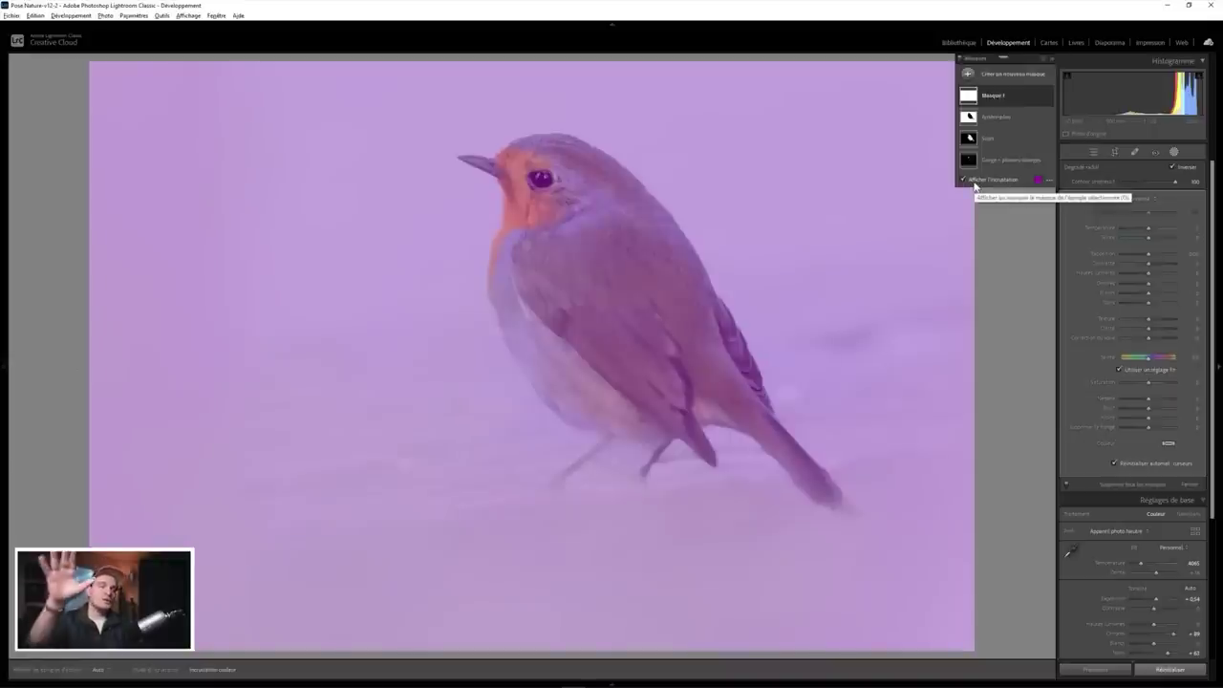
pyautogui.click(974, 187)
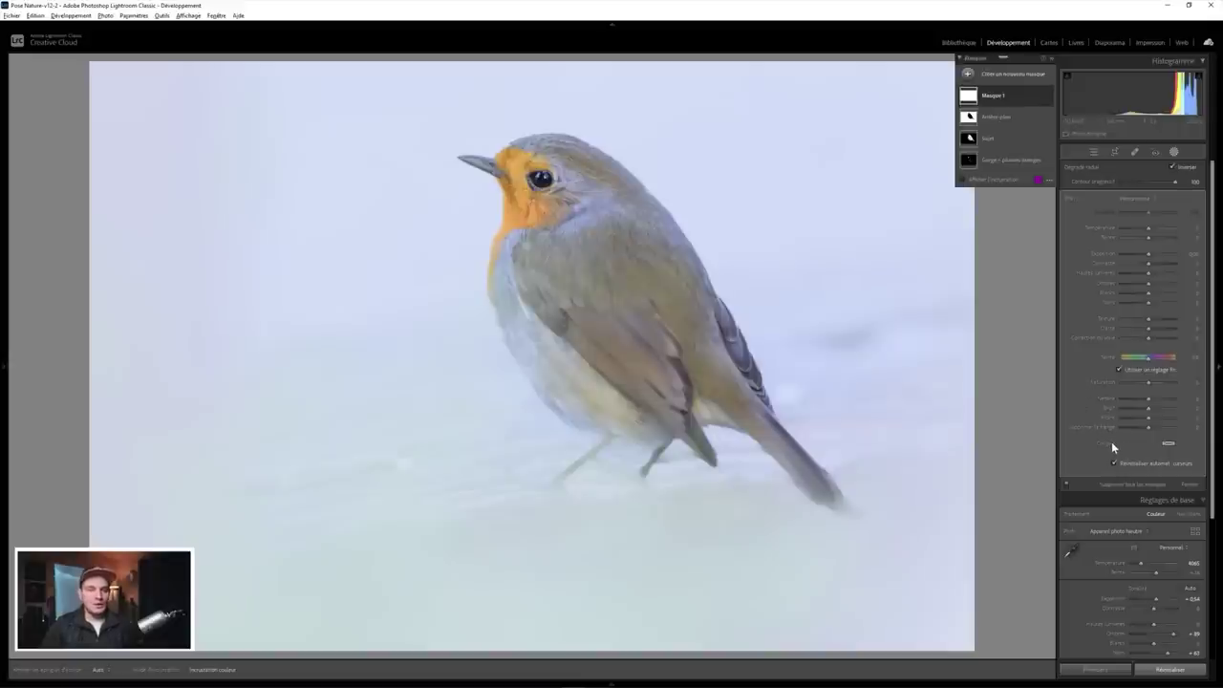
pyautogui.click(1170, 444)
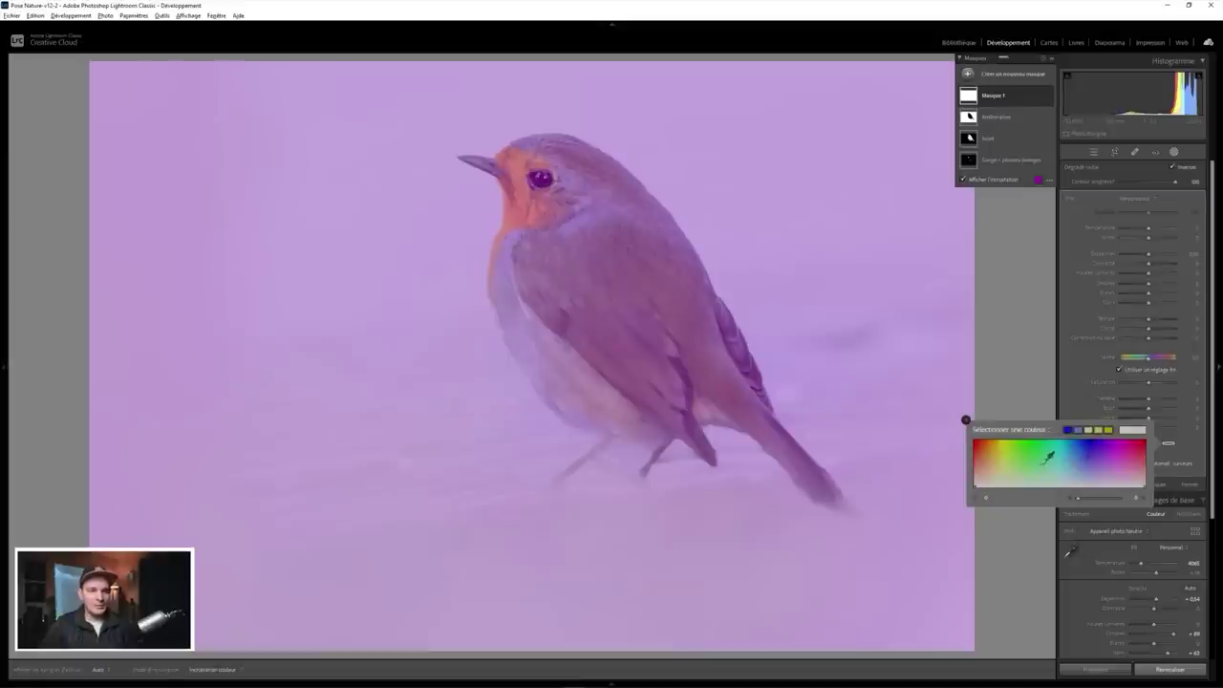
# Step: Pick a light purple-blue tint hue for Masque 1 with saturation about 43
pyautogui.click(1072, 462)
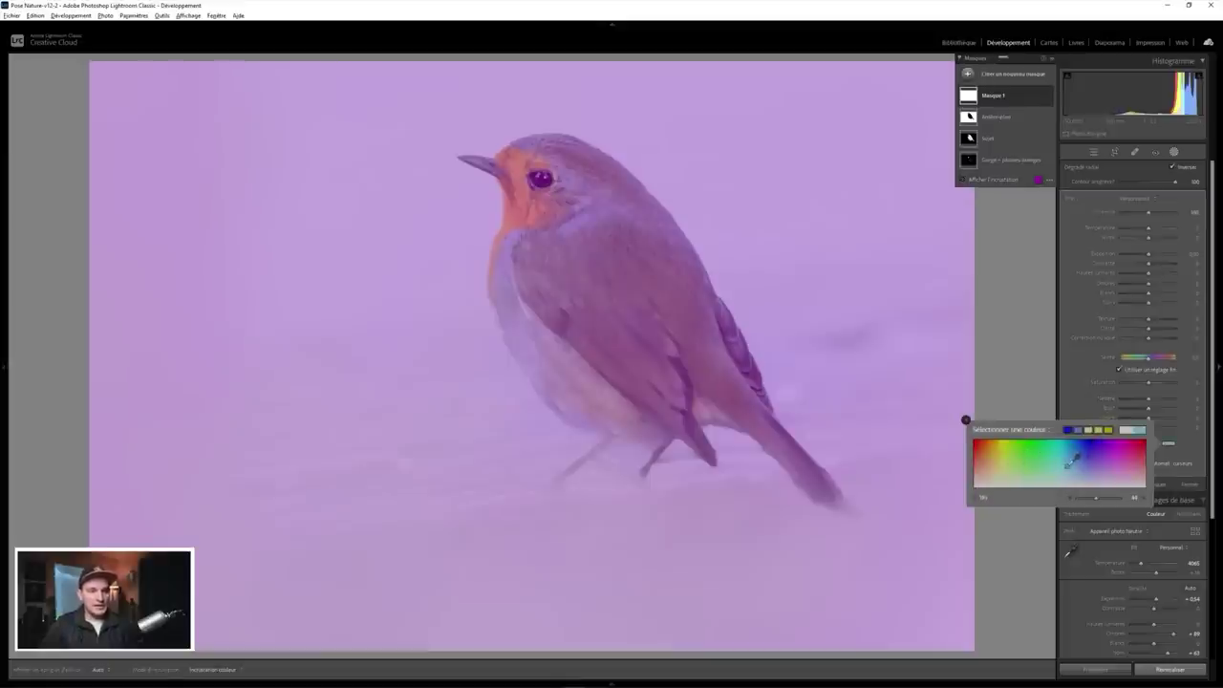
pyautogui.moveTo(1074, 463); pyautogui.dragTo(1081, 457)
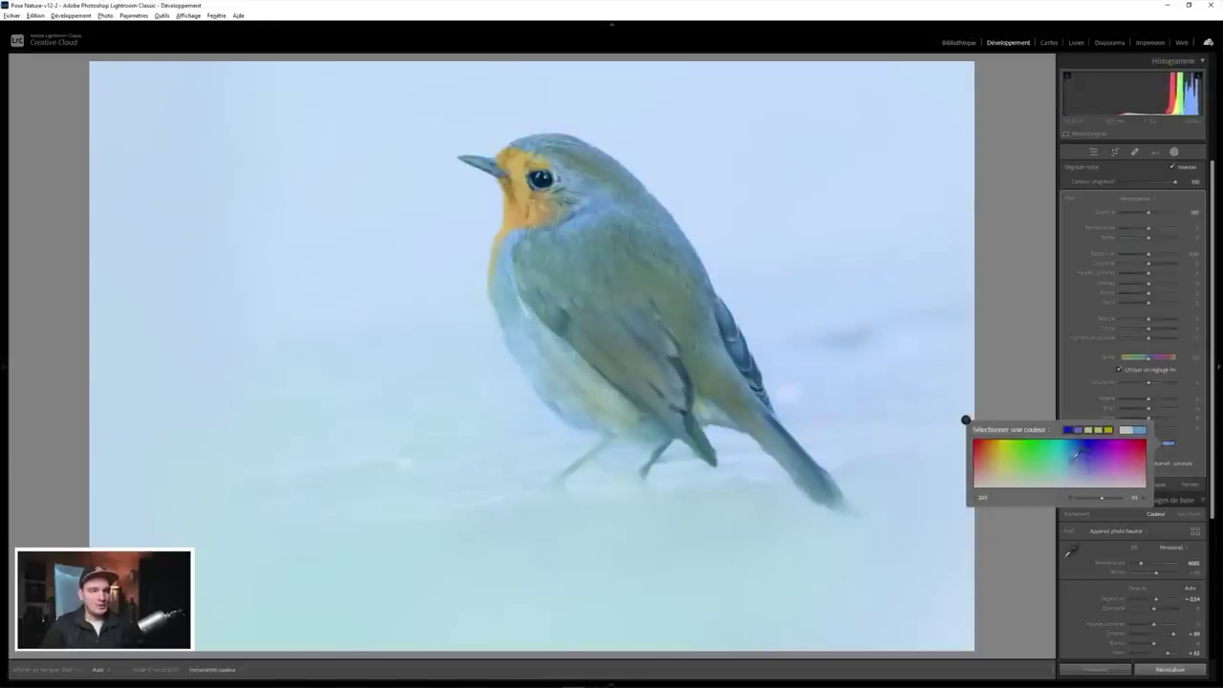
pyautogui.moveTo(1081, 458); pyautogui.dragTo(1093, 458)
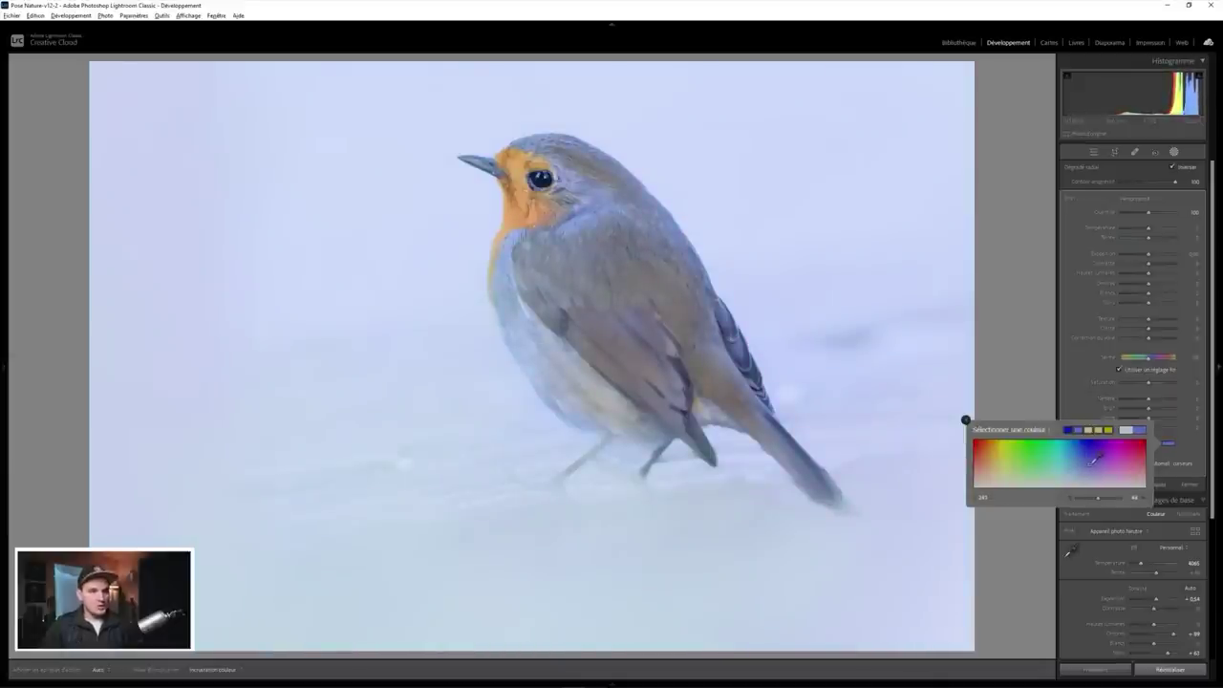
pyautogui.moveTo(1093, 460); pyautogui.dragTo(1092, 461)
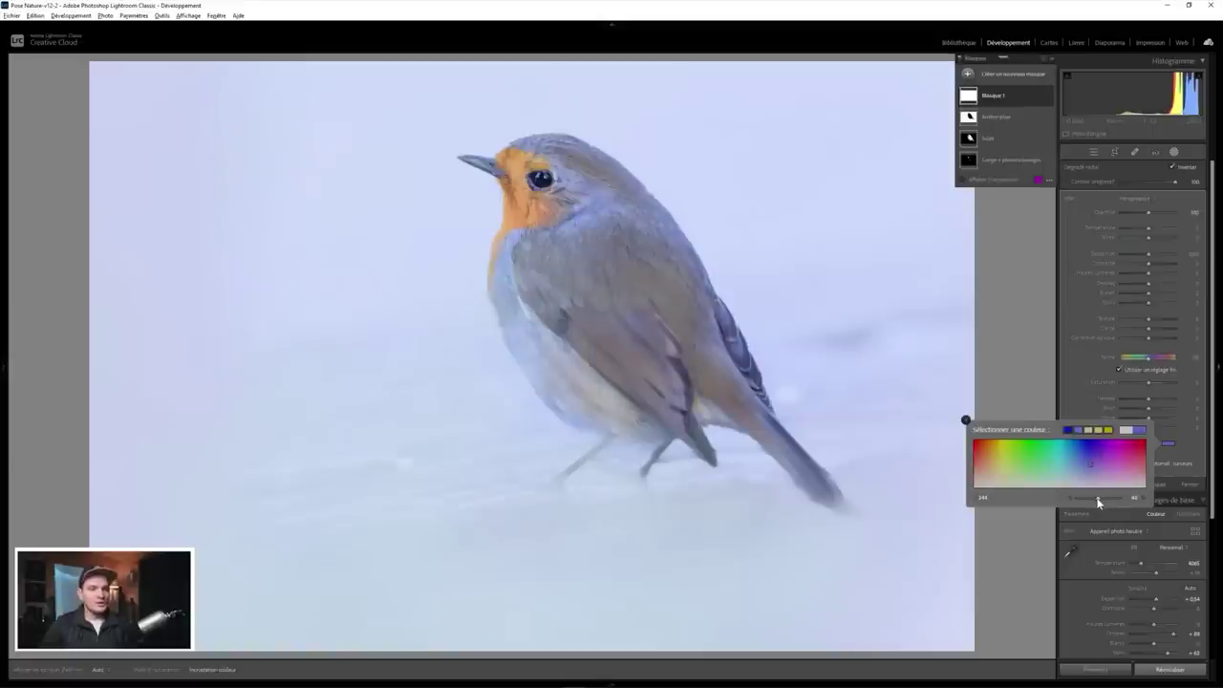
pyautogui.moveTo(1096, 496); pyautogui.dragTo(1122, 499)
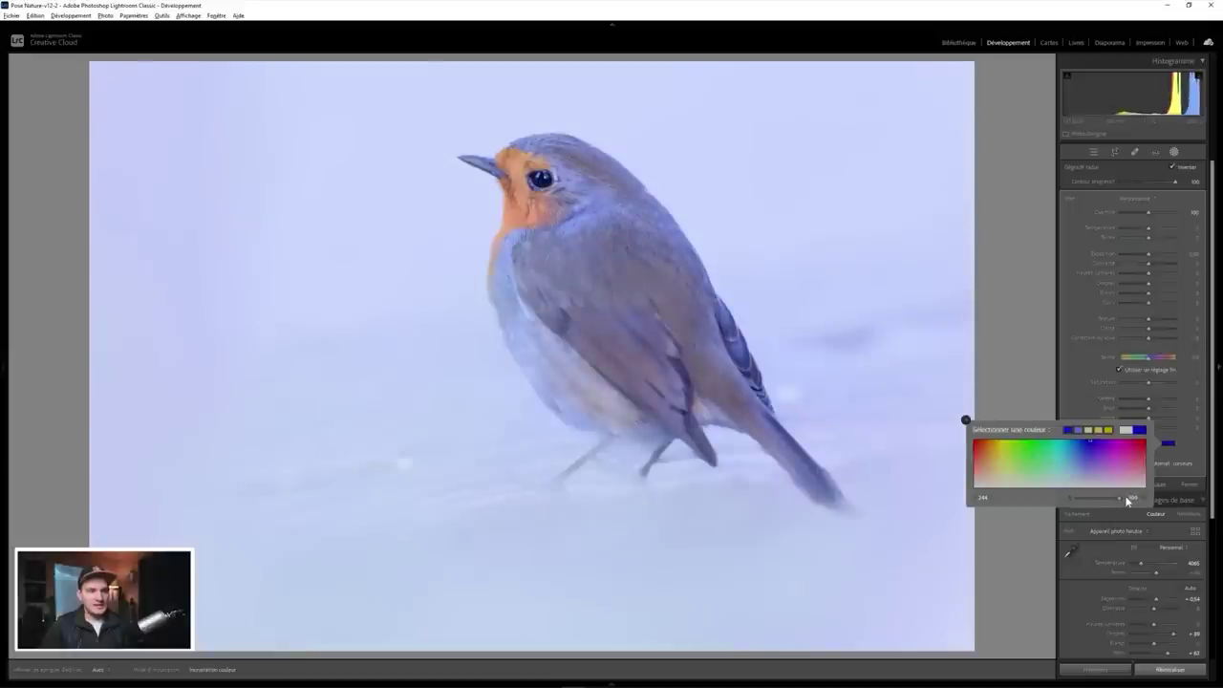
pyautogui.moveTo(1124, 499); pyautogui.dragTo(1079, 498)
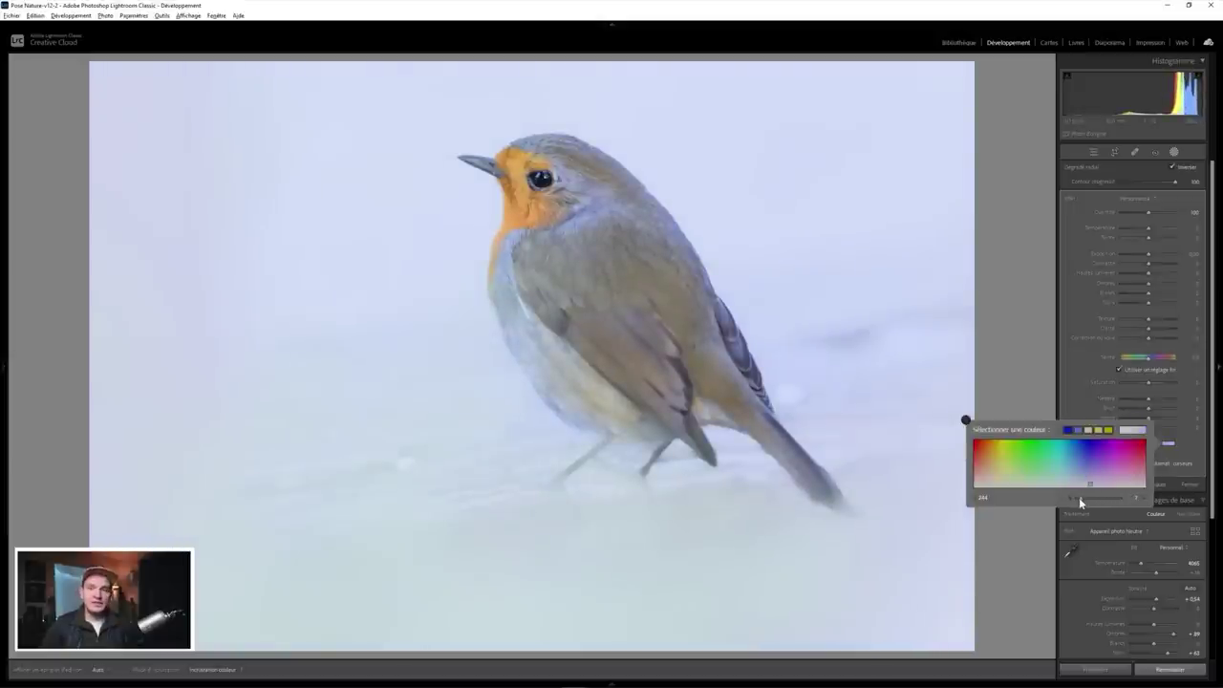
pyautogui.moveTo(1079, 497); pyautogui.dragTo(1097, 498)
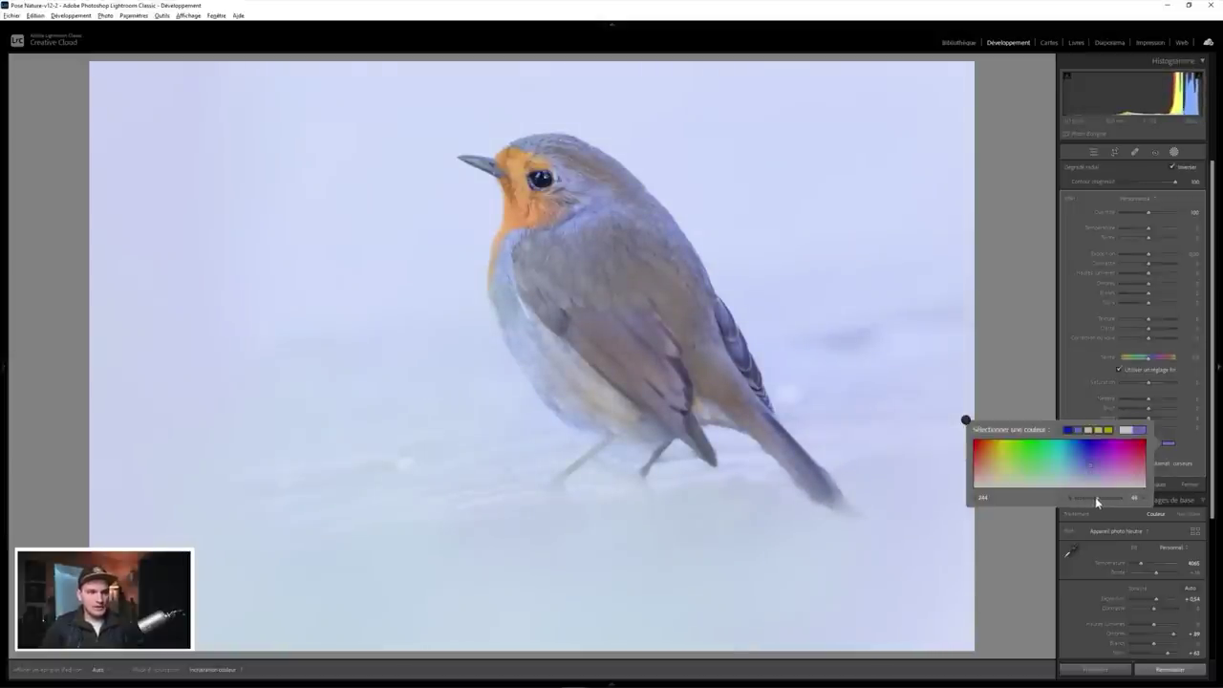
pyautogui.moveTo(1096, 501); pyautogui.dragTo(1097, 501)
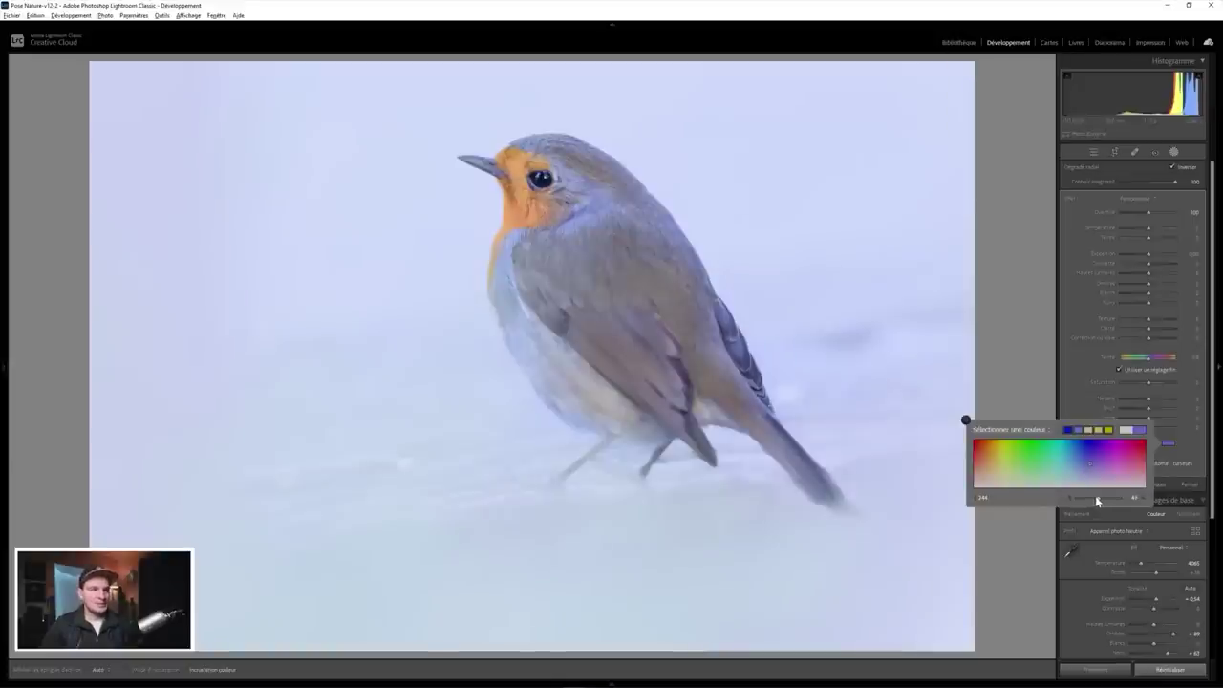
# Step: Close the colour picker and toggle the tint mask off and on to compare
pyautogui.click(1048, 98)
pyautogui.click(1048, 98)
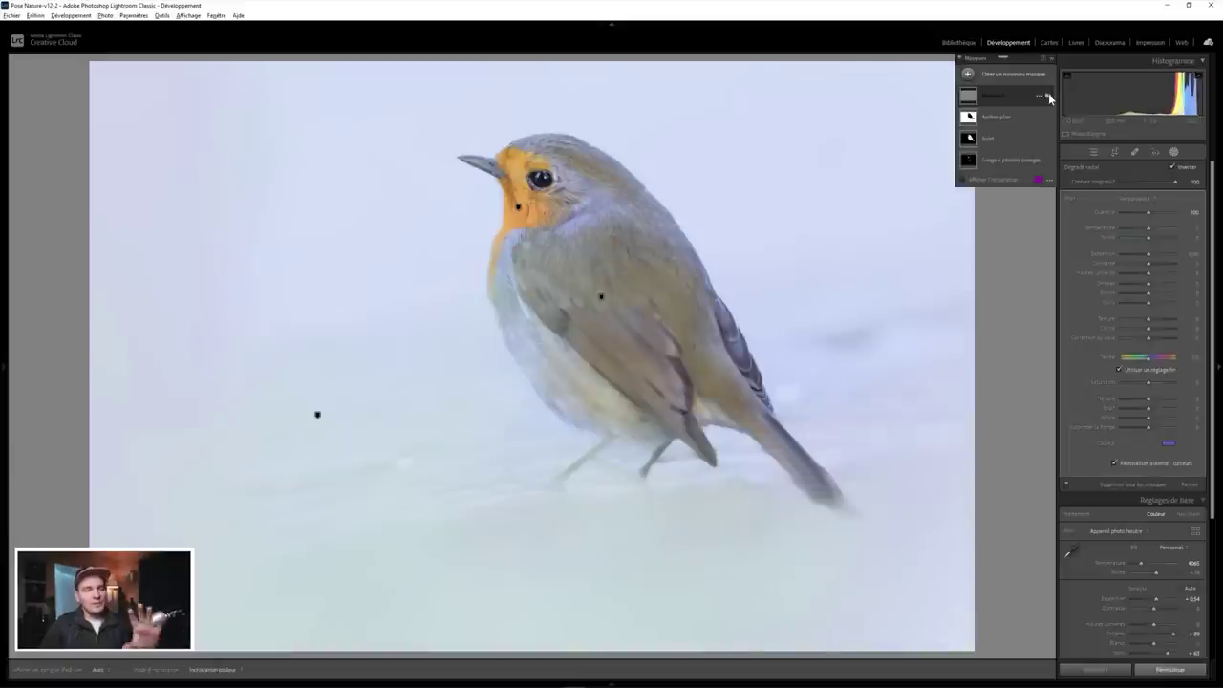
pyautogui.click(1048, 97)
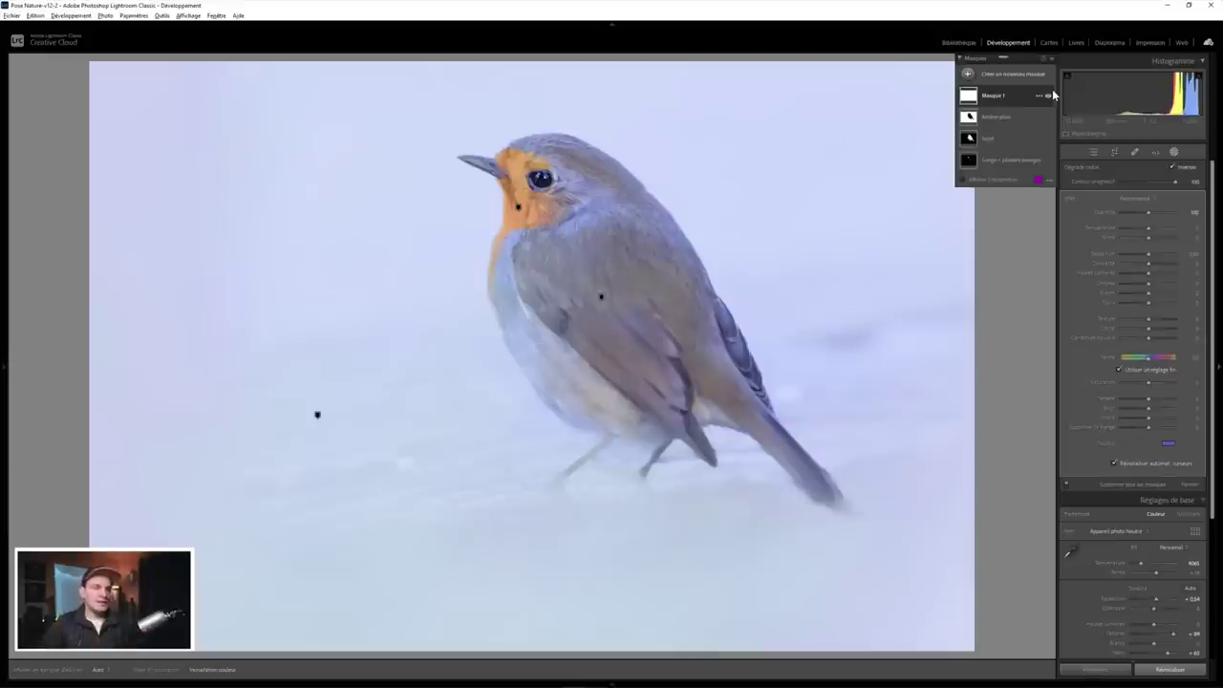
# Step: Rename the radial Masque 1 to 'Ambiance bleue' in the Renommer dialog
pyautogui.doubleClick(994, 96)
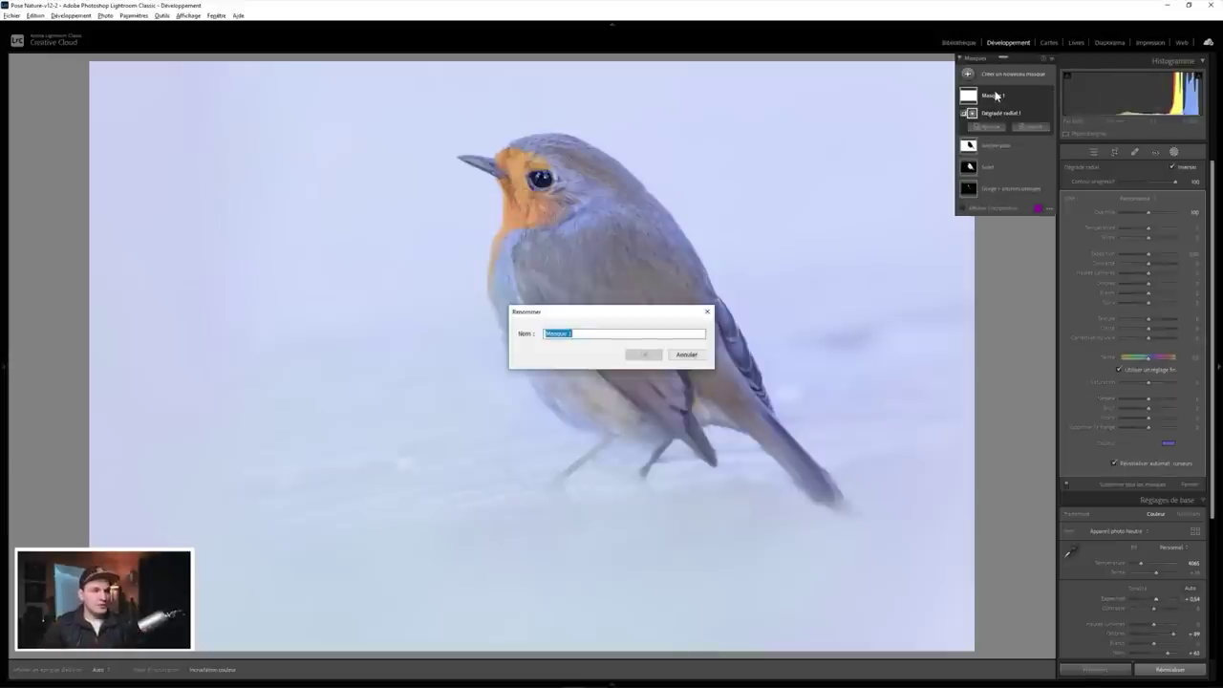
pyautogui.write('Ambi')
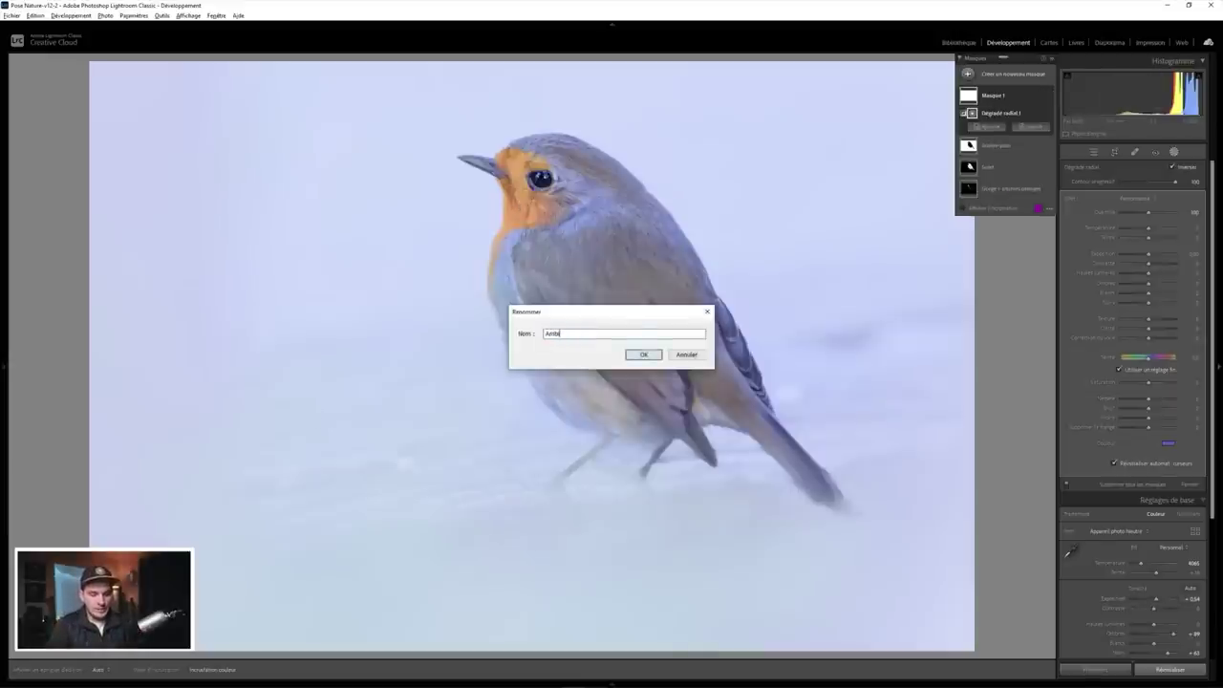
pyautogui.write('ance bleue')
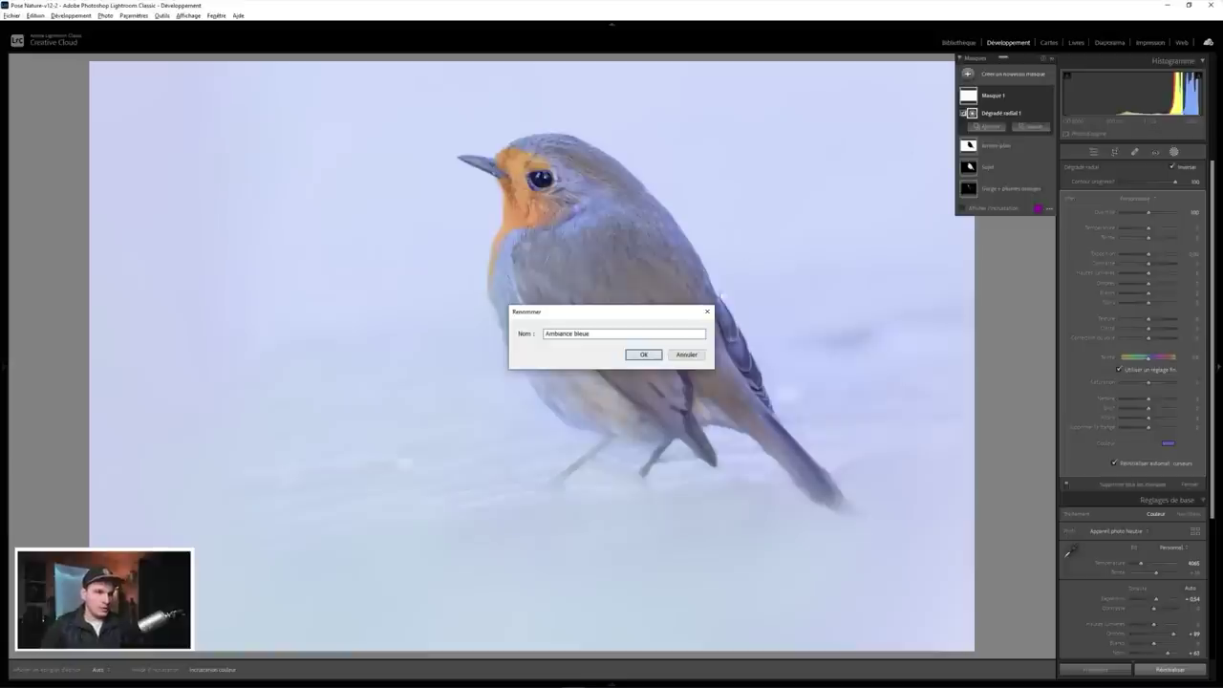
pyautogui.click(637, 357)
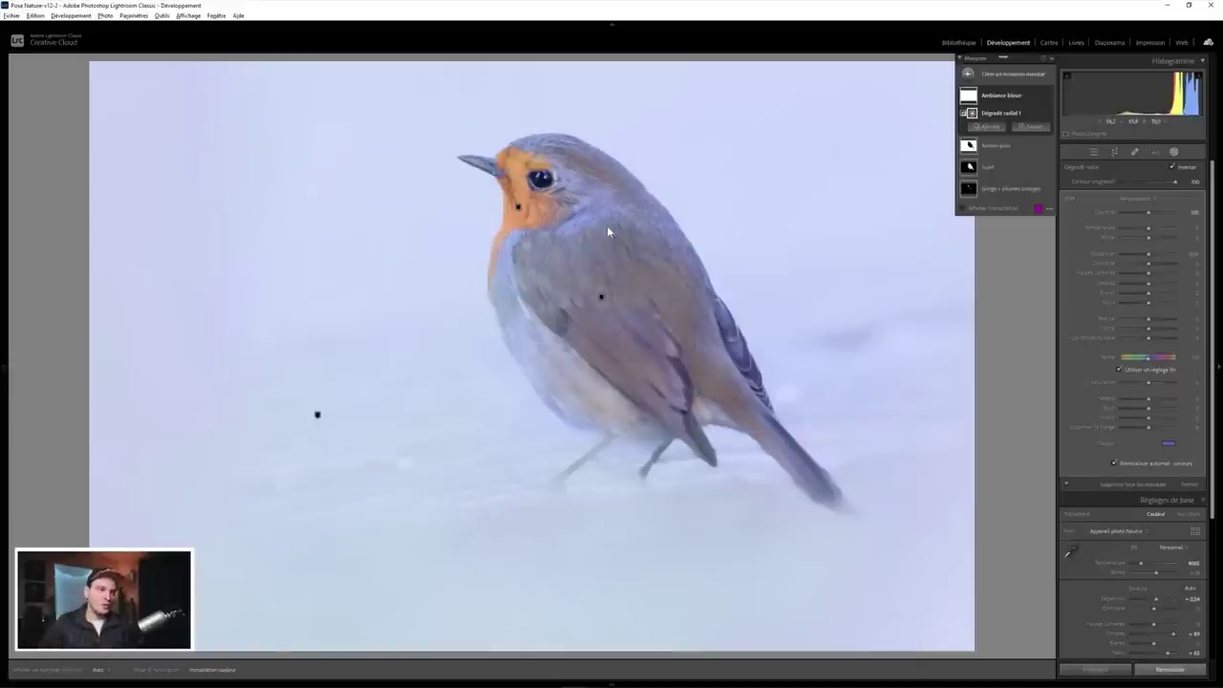
# Step: Refine the Gorge + plumes orangées colour range, warm its Temperature, and view Before/After
pyautogui.click(517, 208)
pyautogui.click(1003, 176)
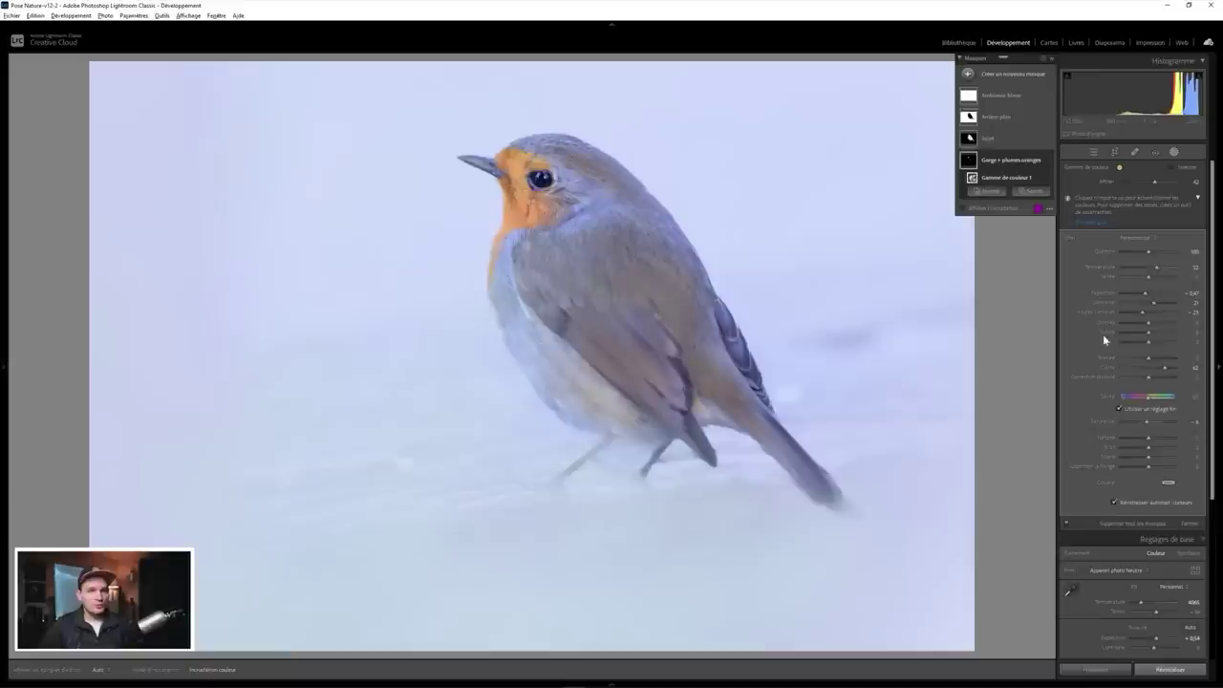
pyautogui.click(1164, 411)
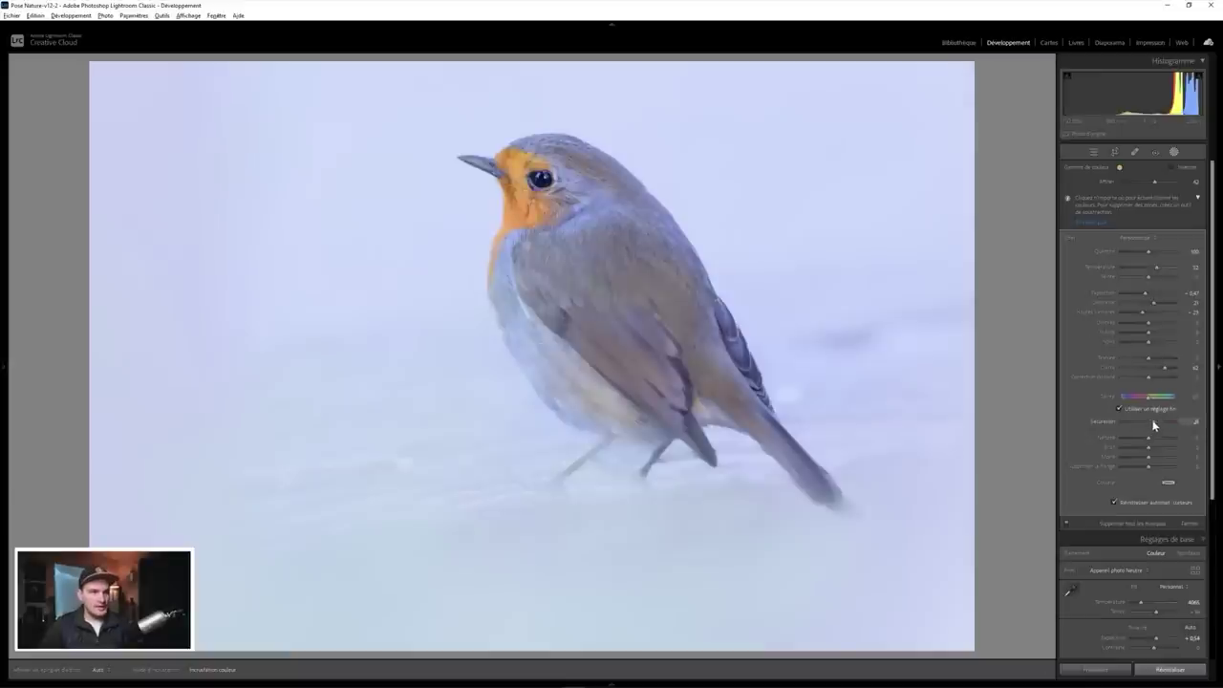
pyautogui.click(1156, 269)
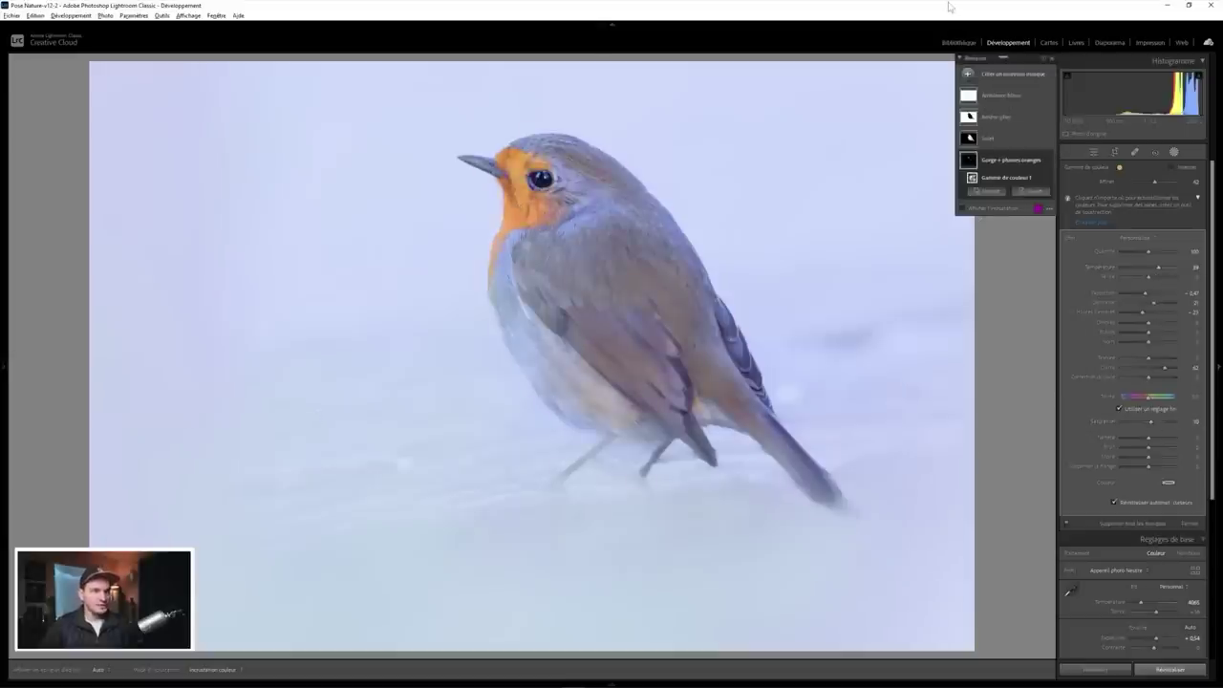
pyautogui.press('y')
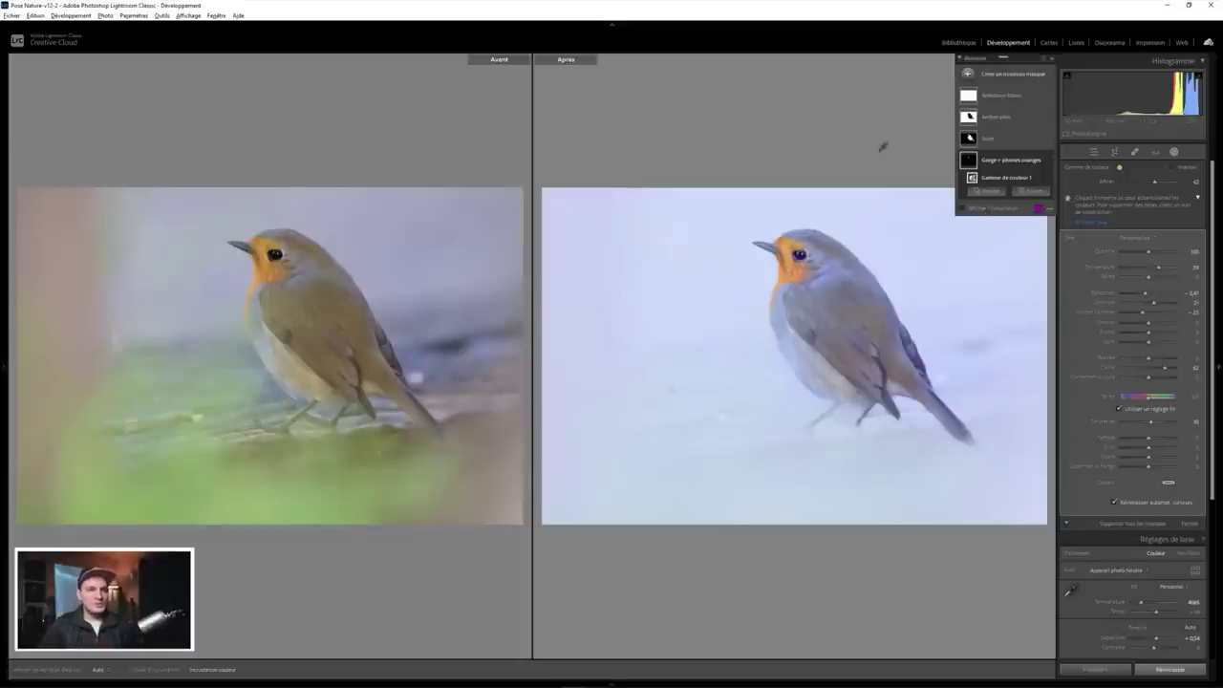
# Step: Increase the Ambiance bleue mask's Quantité to strengthen the blue ambiance
pyautogui.click(1016, 99)
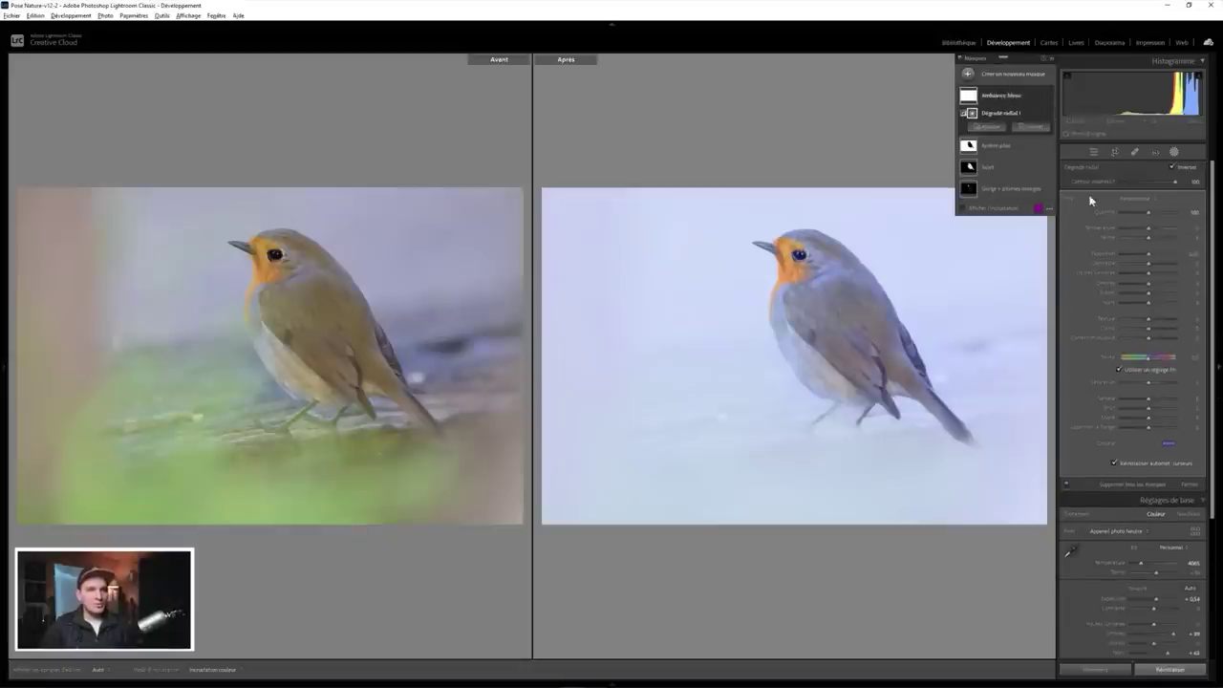
pyautogui.click(1150, 217)
pyautogui.moveTo(1150, 217)
pyautogui.mouseDown()
pyautogui.moveTo(1167, 214)
pyautogui.moveTo(1128, 216)
pyautogui.moveTo(1153, 221)
pyautogui.mouseUp()
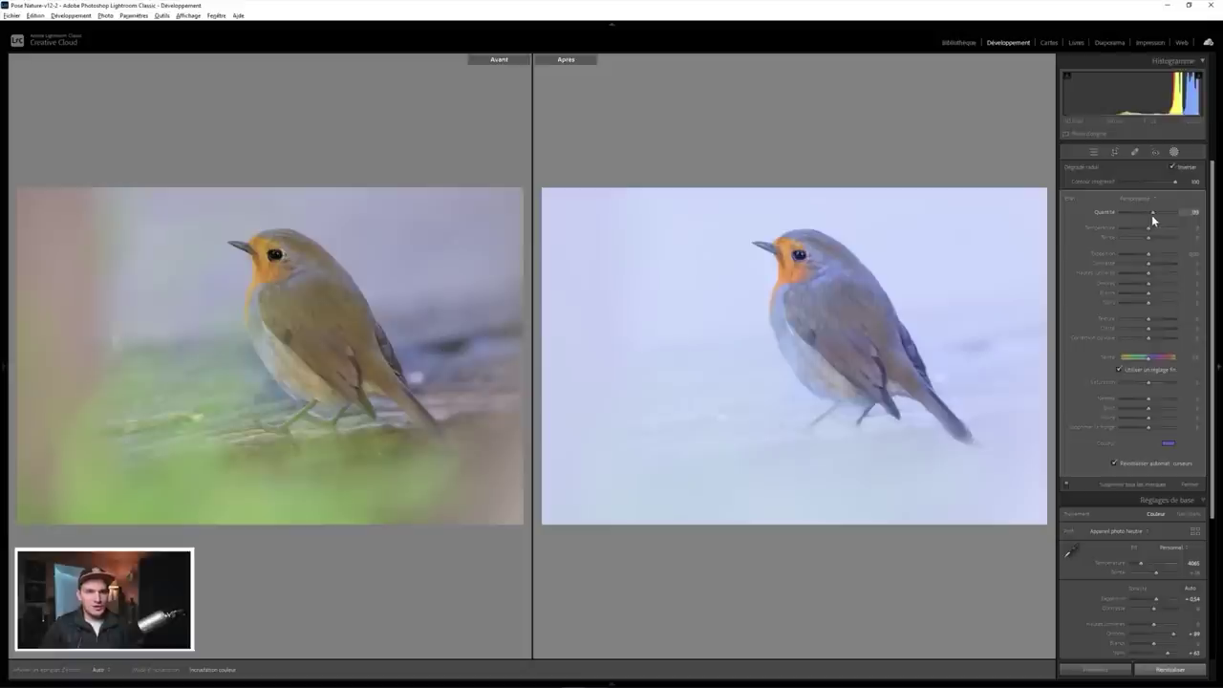
# Step: Leave Masking, undo a trial exposure boost, and lower global Saturation to about -28
pyautogui.click(1175, 153)
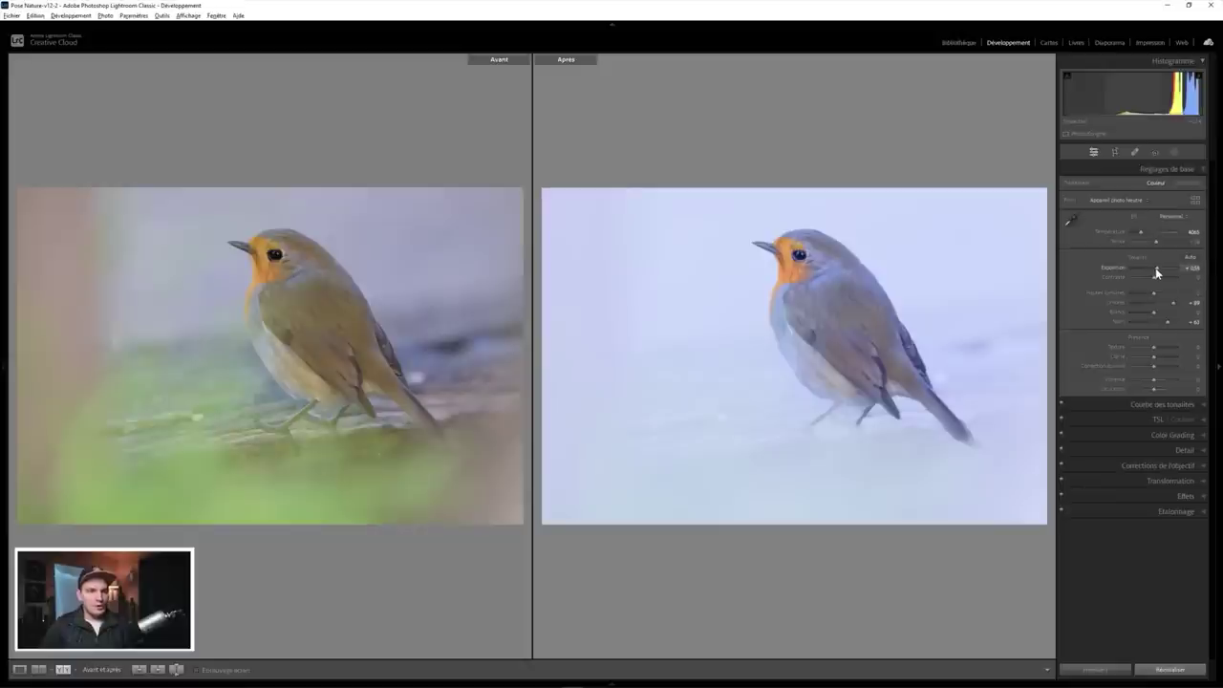
pyautogui.moveTo(1155, 267); pyautogui.dragTo(1157, 269)
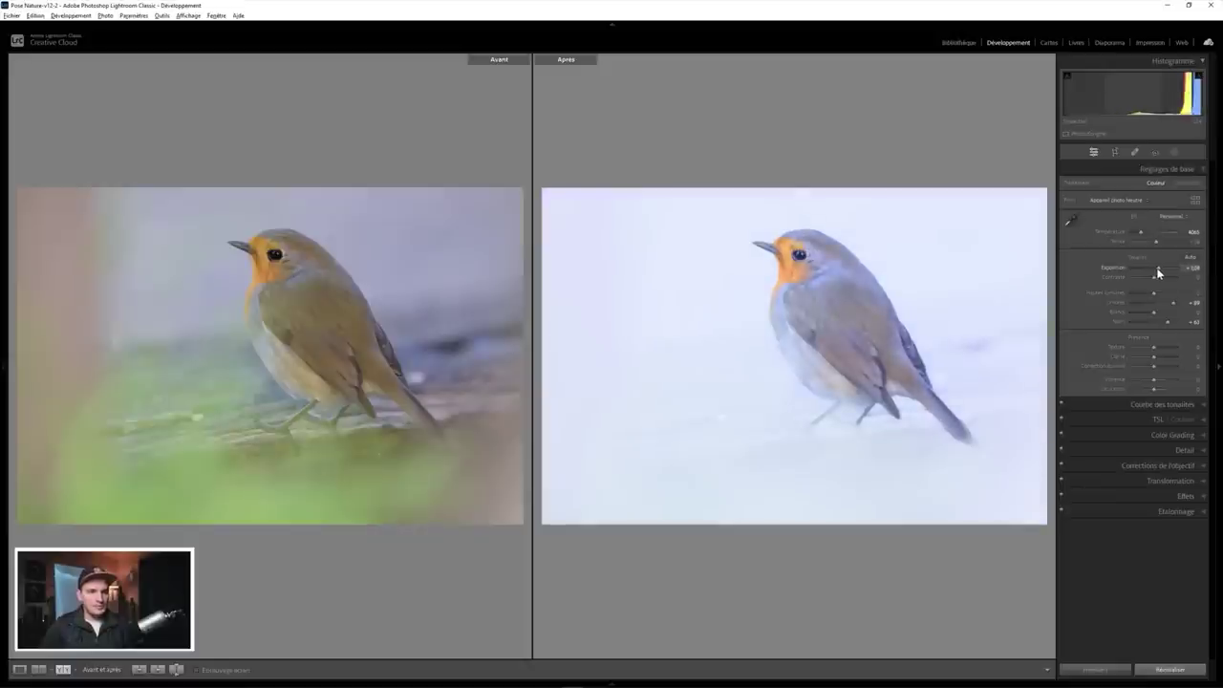
pyautogui.hotkey('ctrl', 'z')
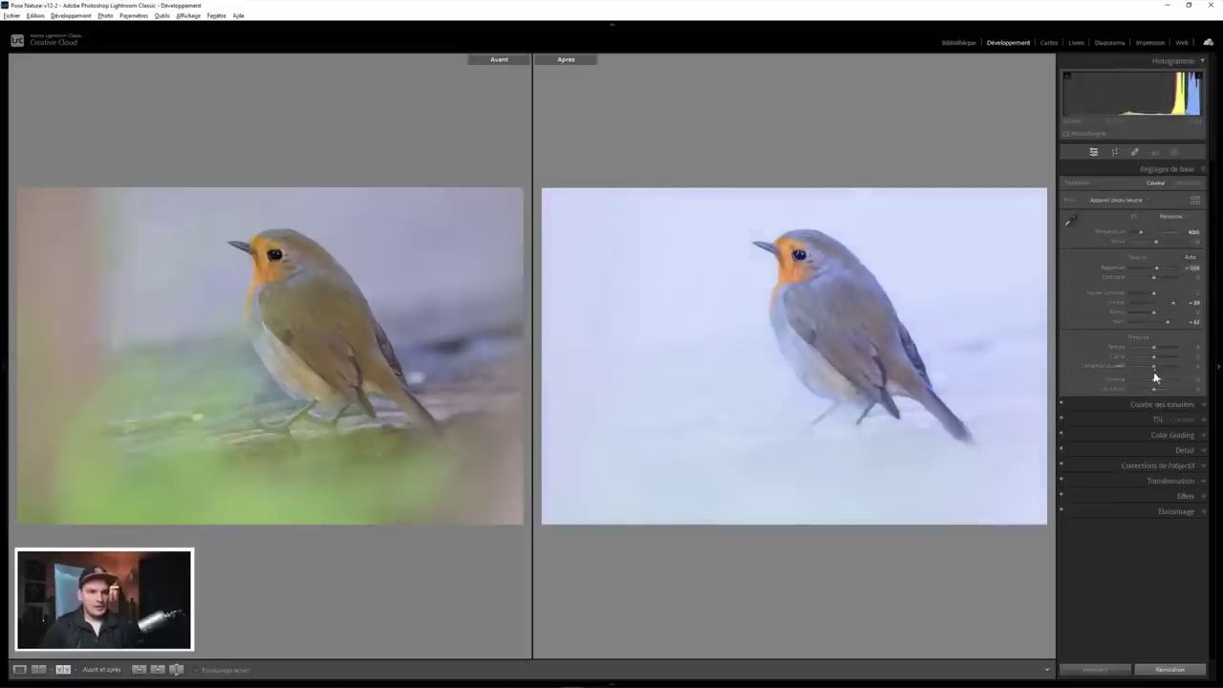
pyautogui.moveTo(1154, 390); pyautogui.dragTo(1149, 390)
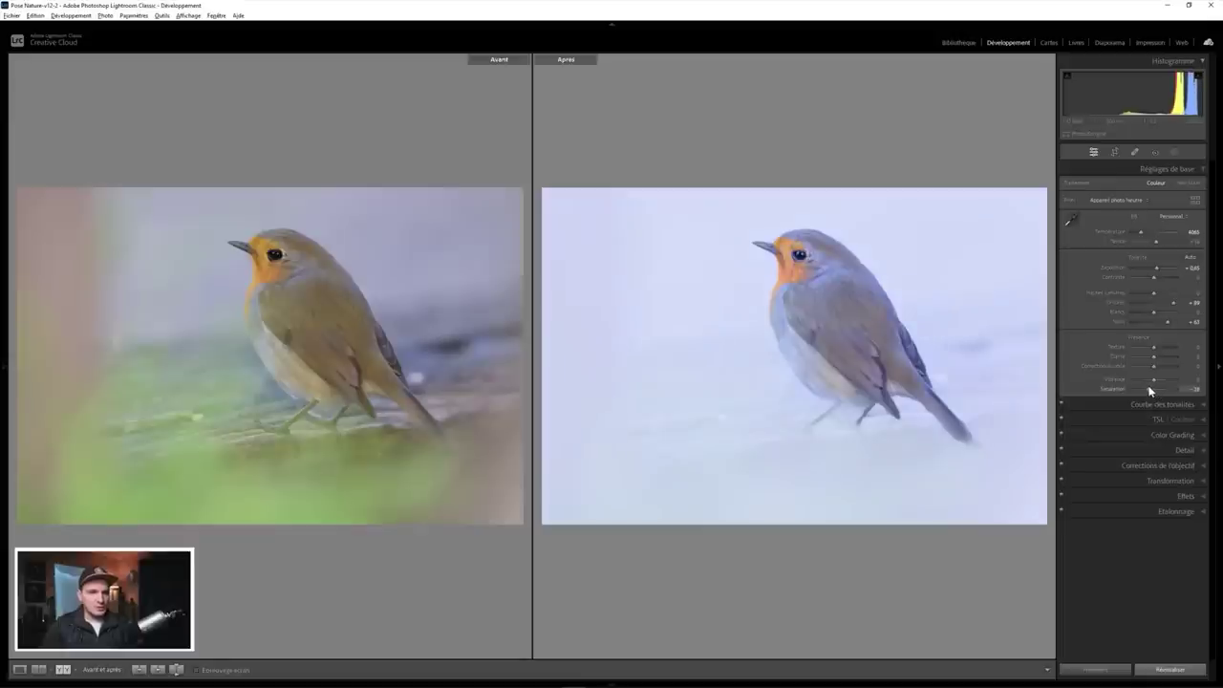
# Step: Slightly raise the saturation of the orange throat mask
pyautogui.click(1174, 152)
pyautogui.click(1016, 160)
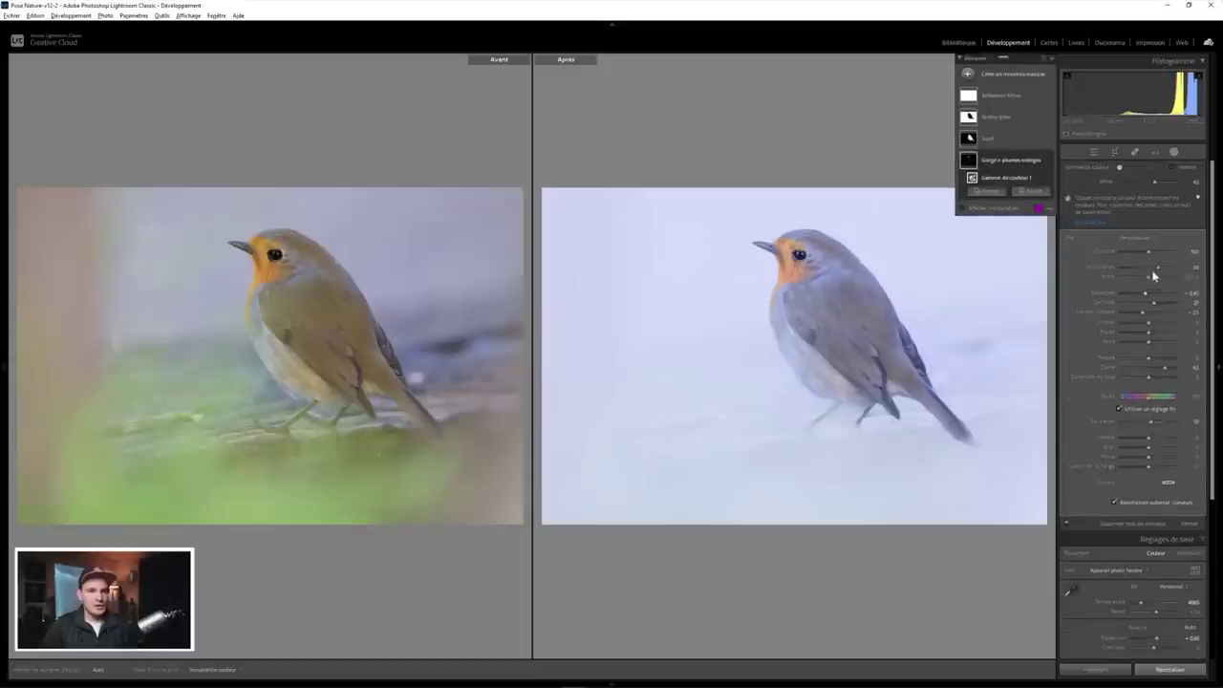
pyautogui.moveTo(1149, 423); pyautogui.dragTo(1158, 423)
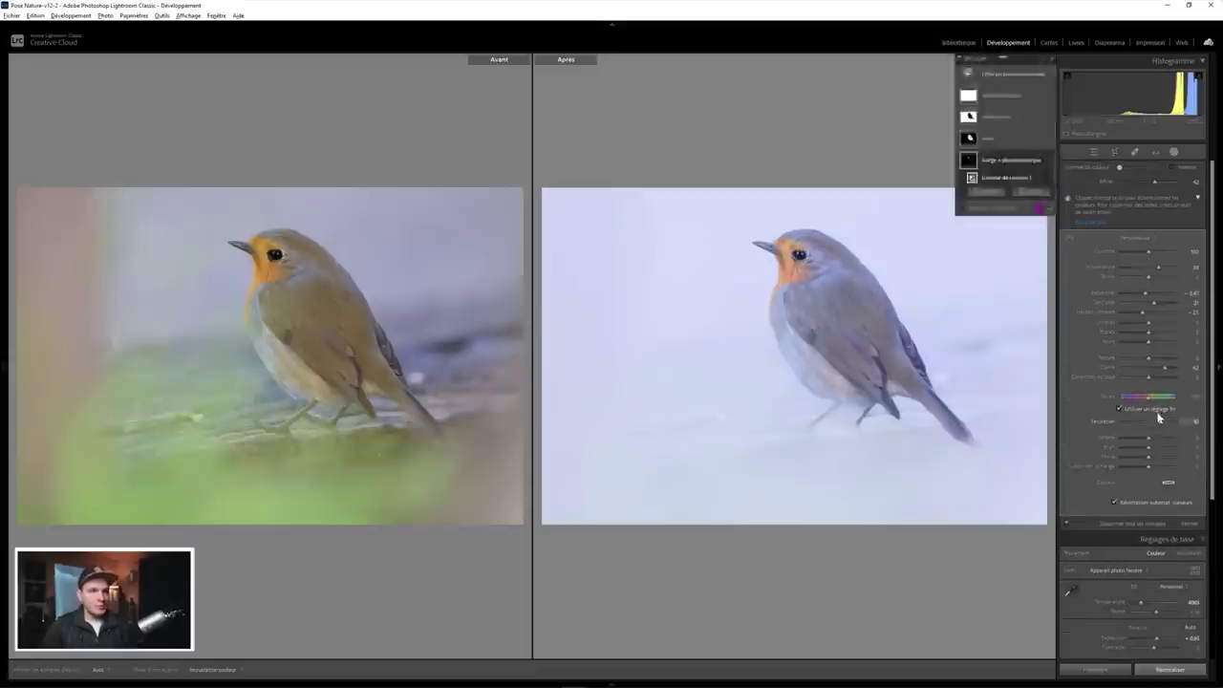
pyautogui.moveTo(1146, 297); pyautogui.dragTo(1145, 295)
# Step: Nudge the Sujet subject mask's temperature and add a little texture to the pastel robin
pyautogui.click(1008, 143)
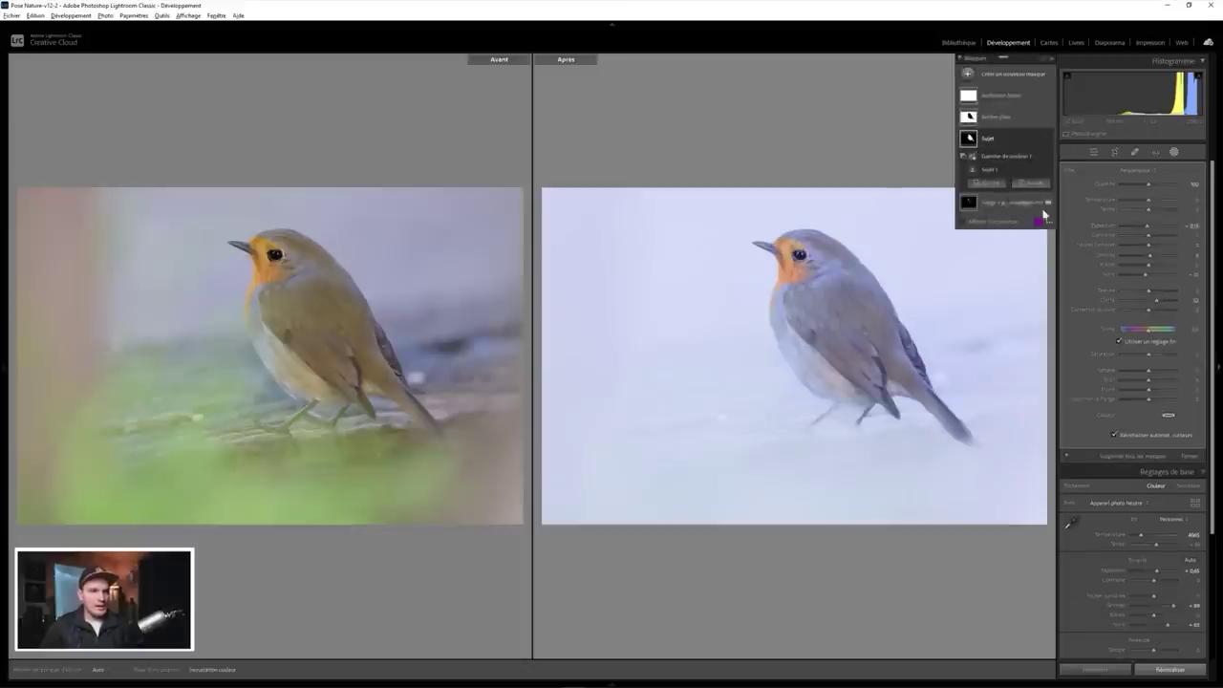
pyautogui.moveTo(1149, 204); pyautogui.dragTo(1151, 203)
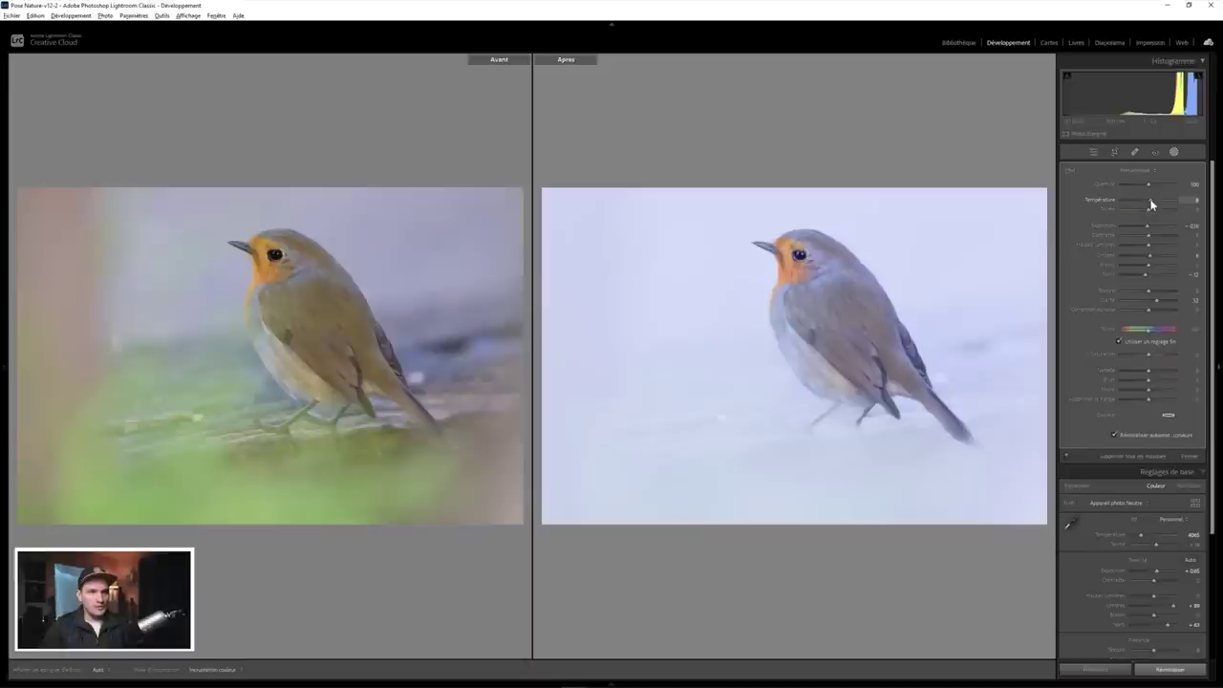
pyautogui.moveTo(1147, 291); pyautogui.dragTo(1152, 296)
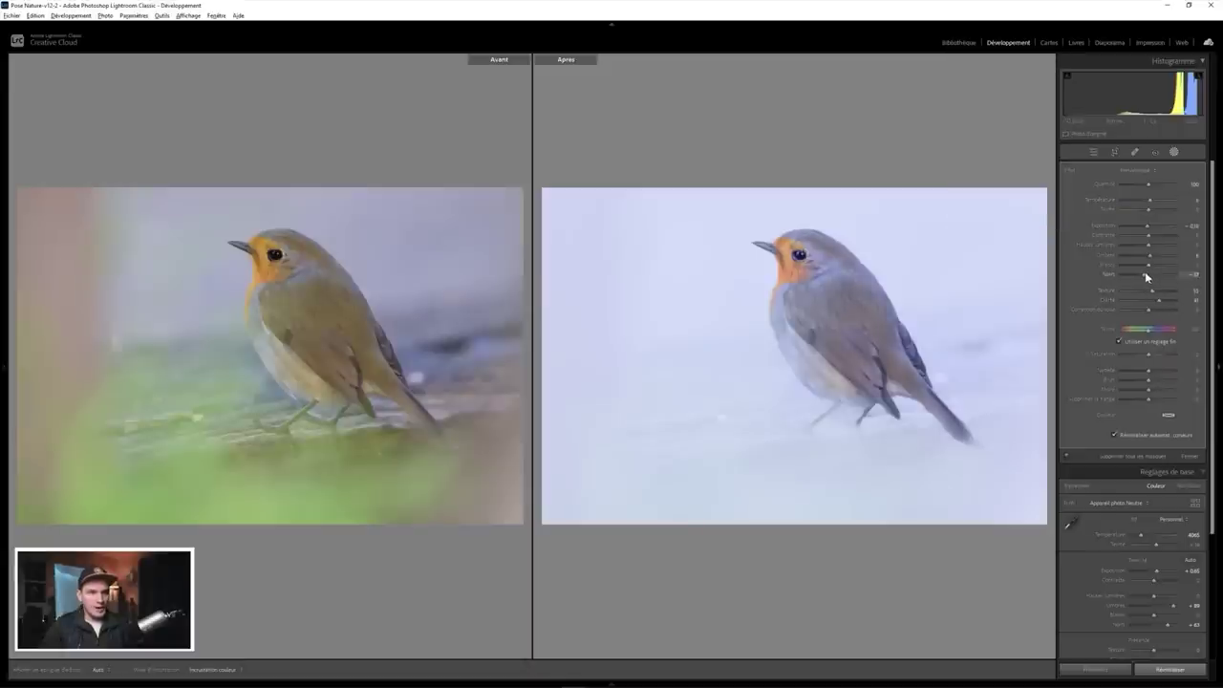
pyautogui.click(1144, 272)
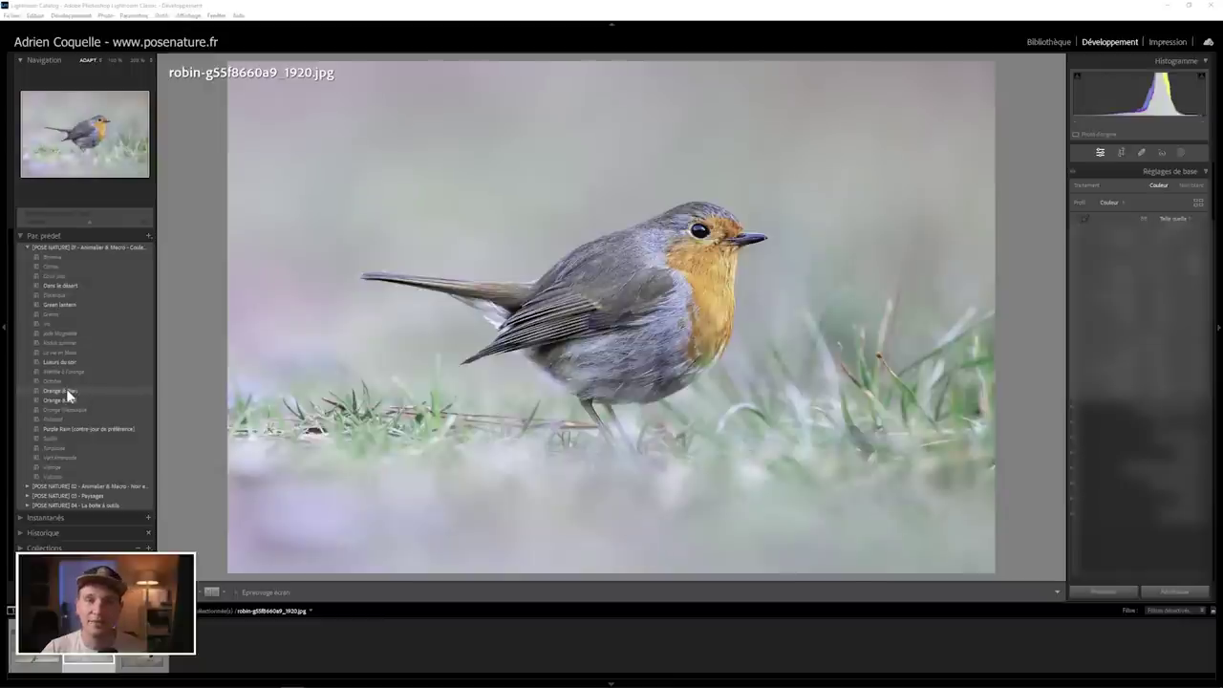
# Step: Apply the Orange & Bleu preset to the second robin, compare Before/After, and fine-tune its Amount
pyautogui.click(69, 391)
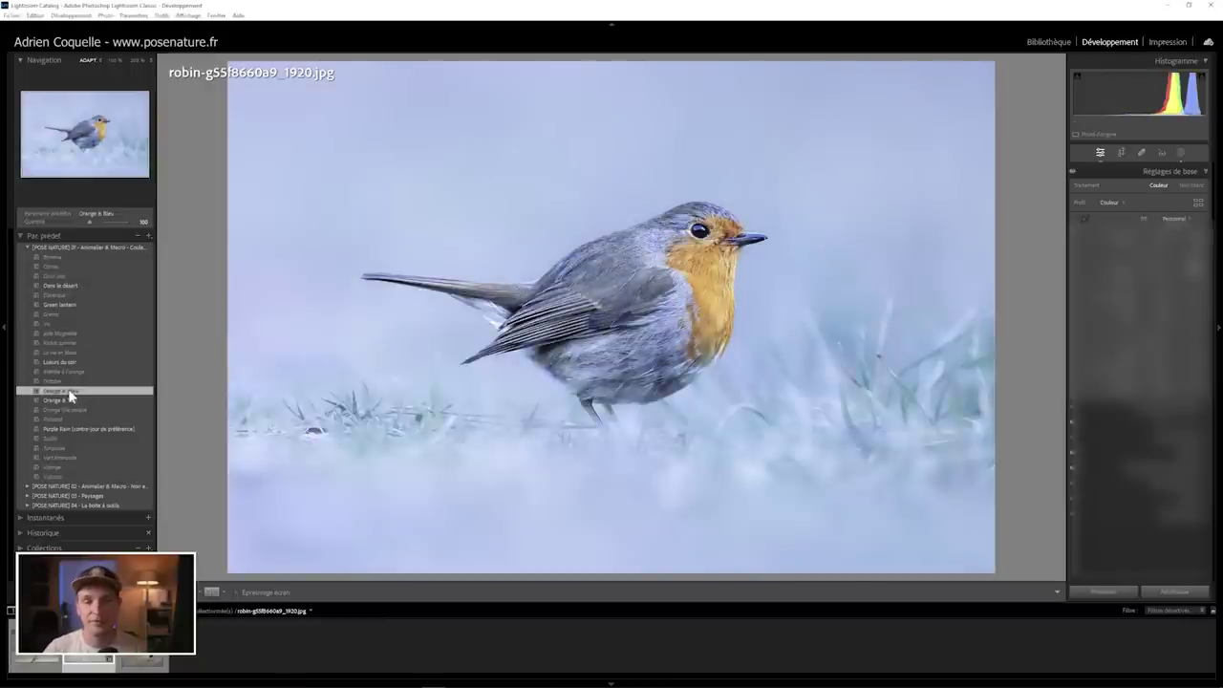
pyautogui.press('y')
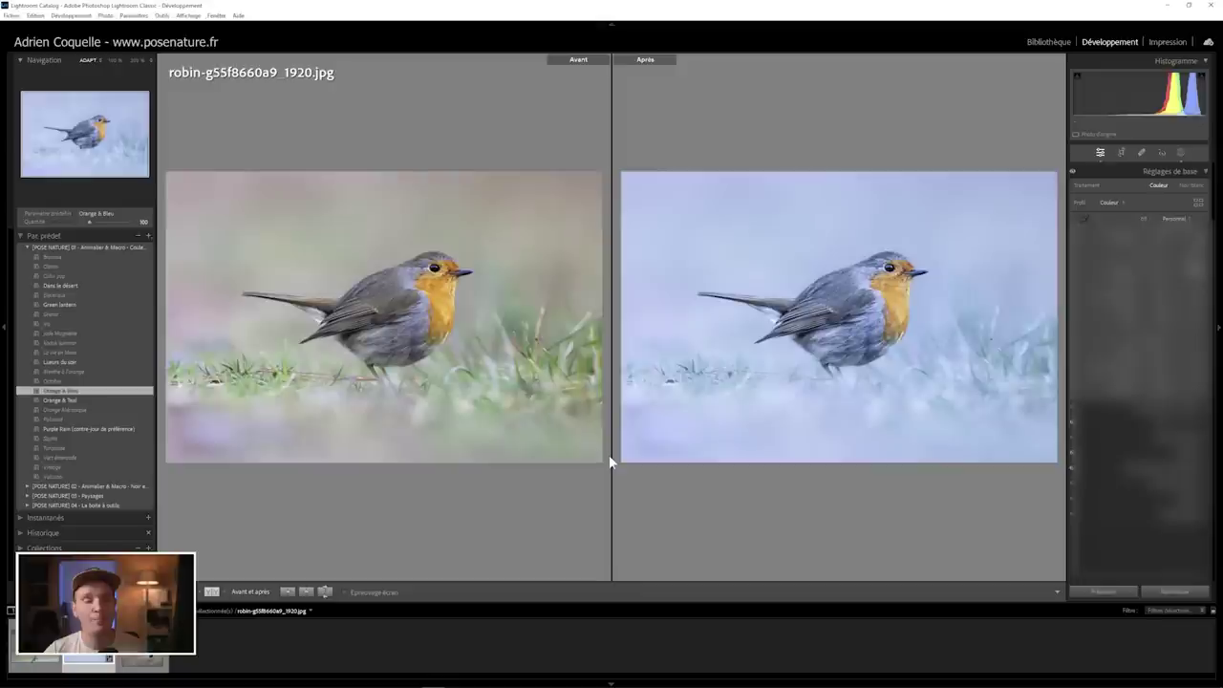
pyautogui.click(1181, 153)
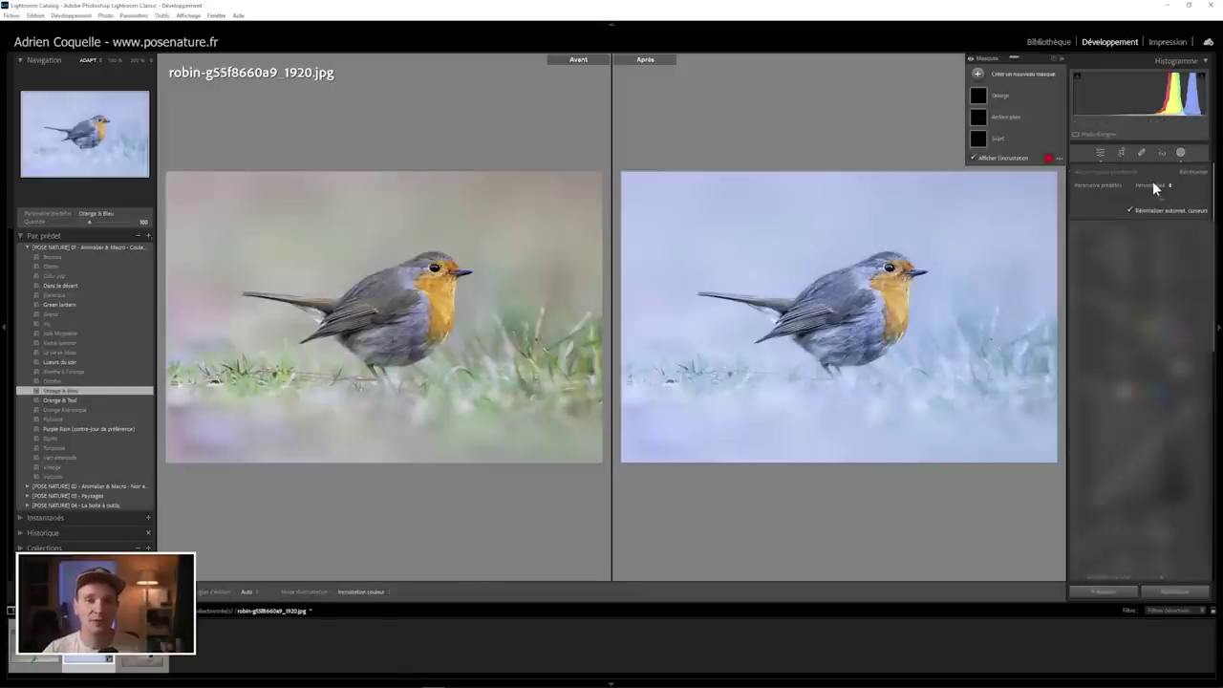
pyautogui.moveTo(979, 95)
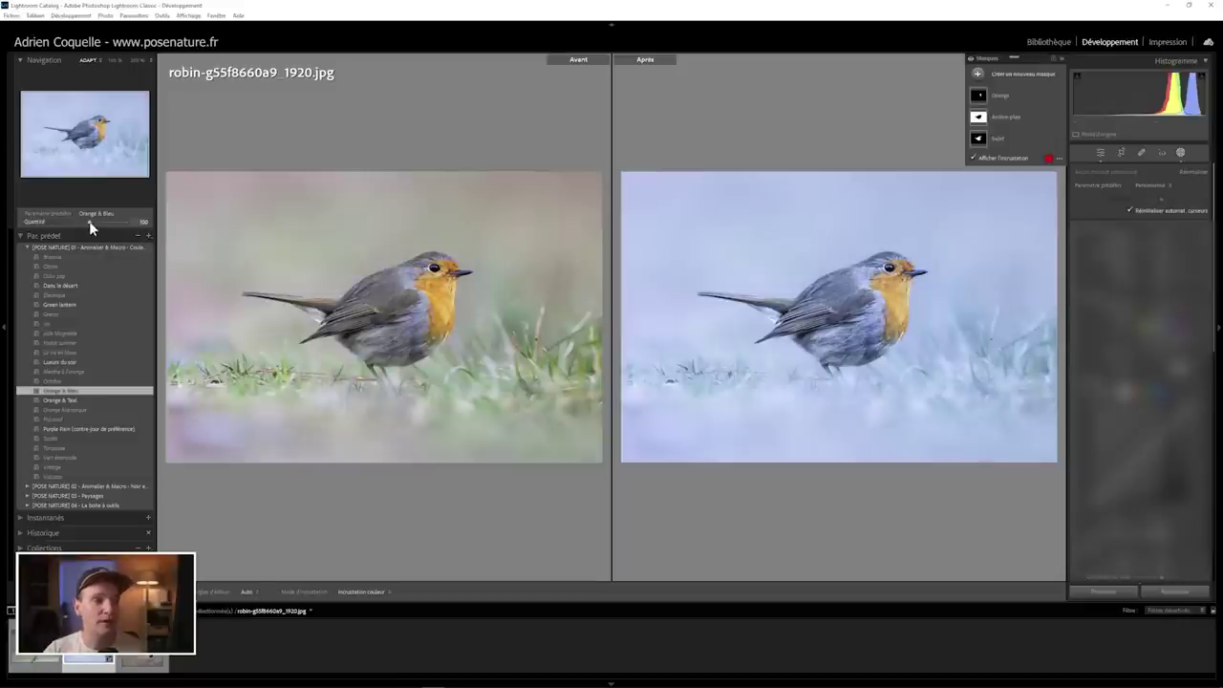
pyautogui.moveTo(94, 221)
pyautogui.mouseDown()
pyautogui.moveTo(105, 220)
pyautogui.moveTo(80, 223)
pyautogui.mouseUp()
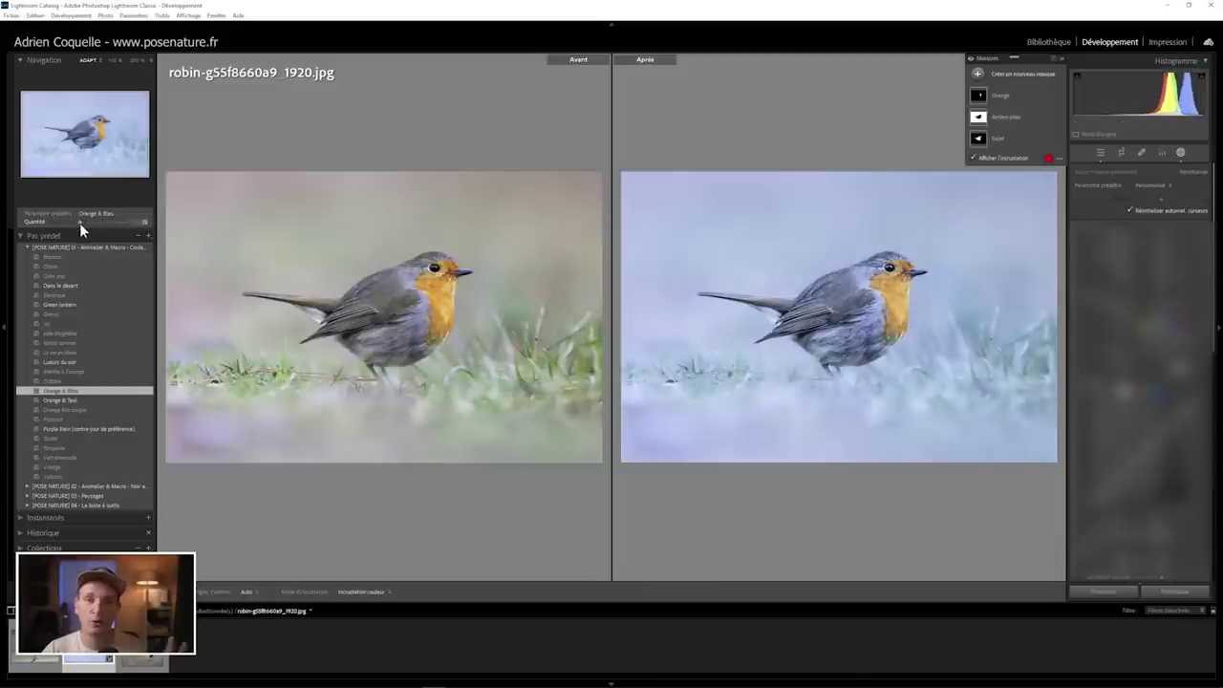
pyautogui.moveTo(79, 223); pyautogui.dragTo(89, 223)
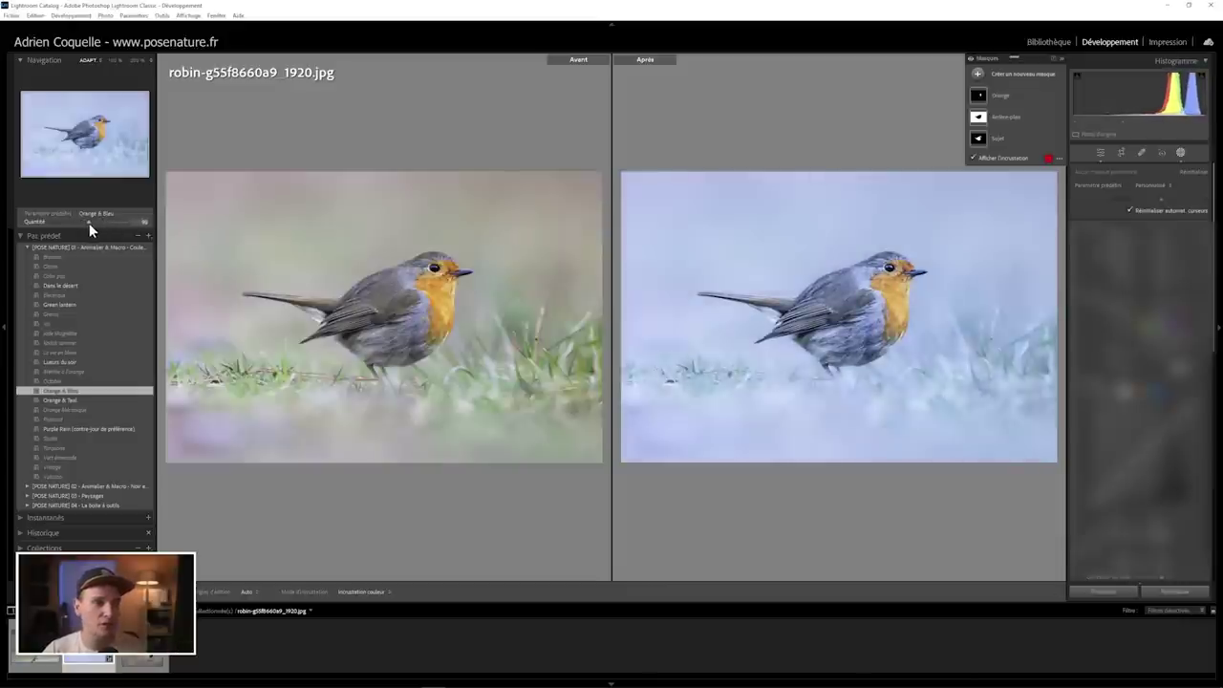
# Step: Weaken the Orange mask, strengthen the Arrière-plan background mask, and move on to the kingfisher photo
pyautogui.click(1017, 98)
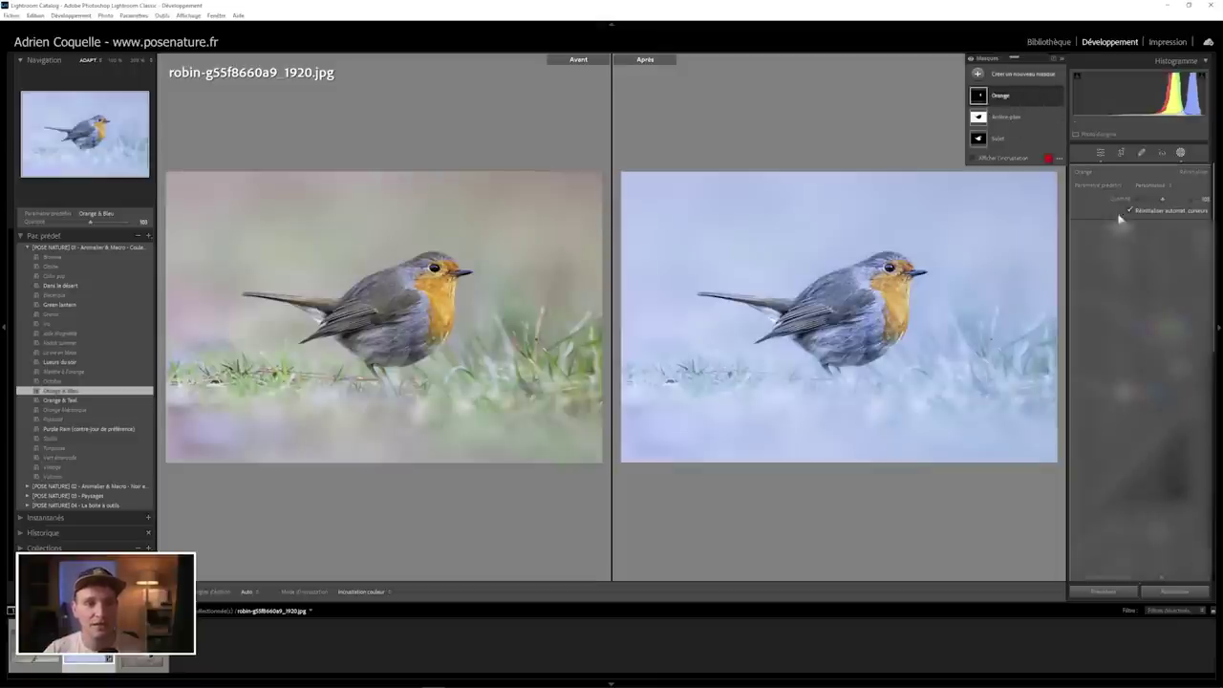
pyautogui.click(1160, 197)
pyautogui.moveTo(1158, 197); pyautogui.dragTo(1153, 197)
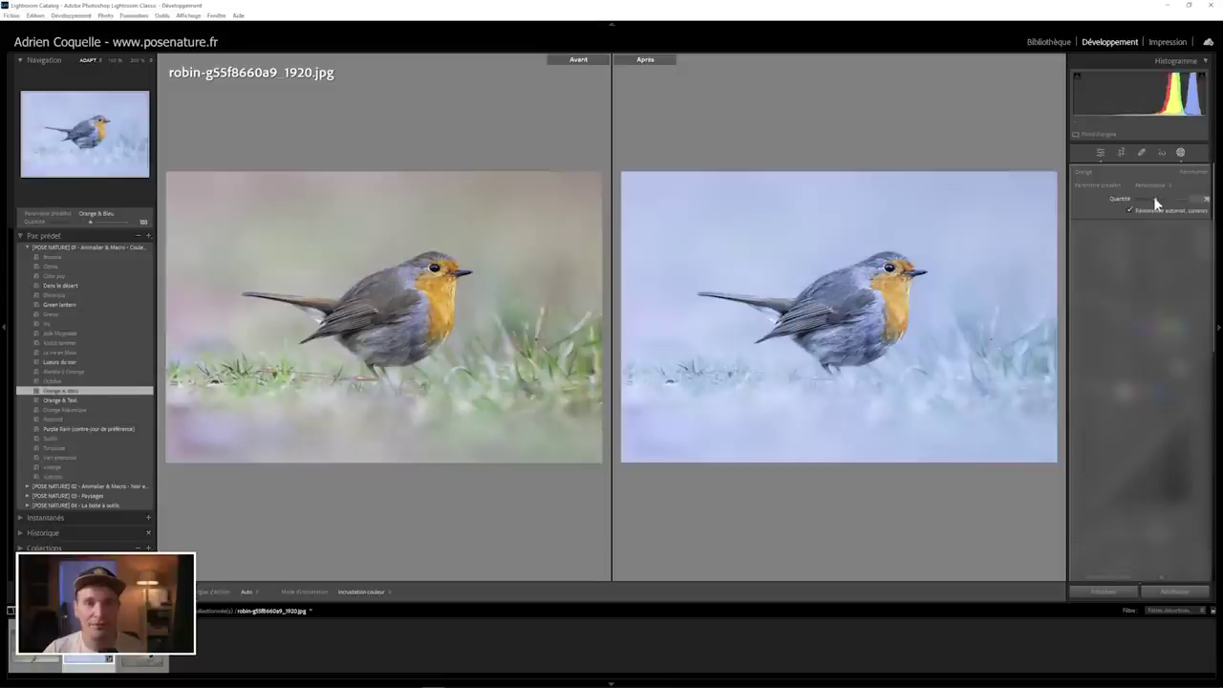
pyautogui.moveTo(1148, 197); pyautogui.dragTo(1145, 198)
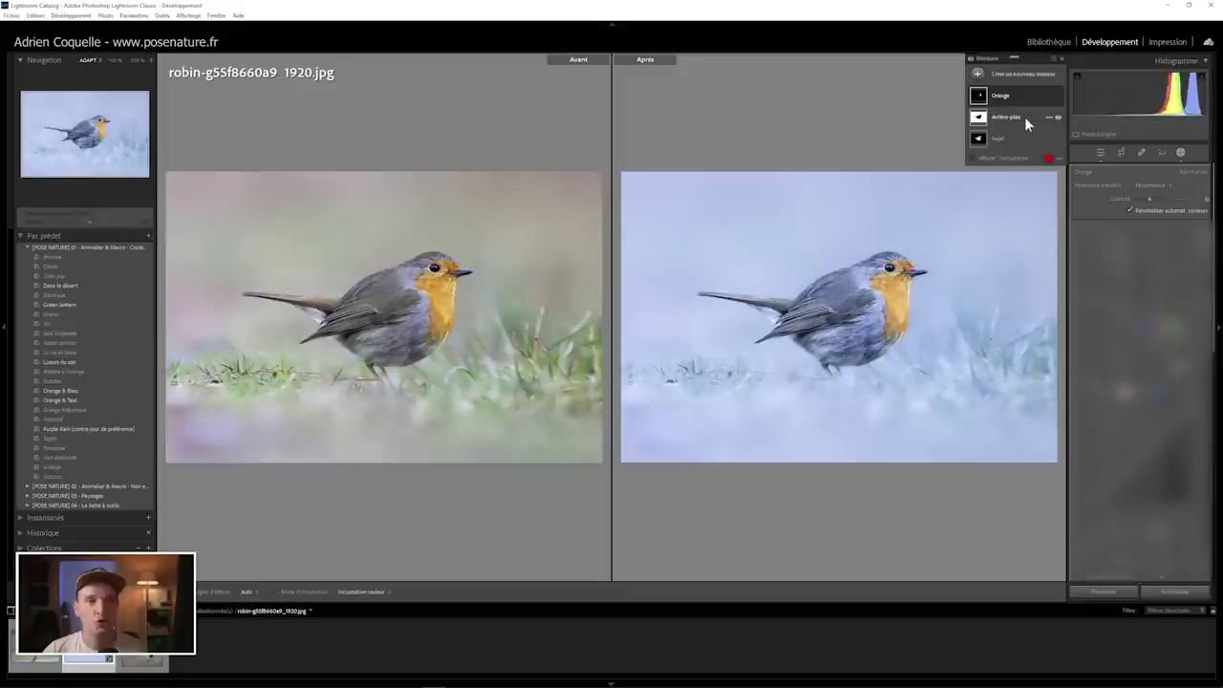
pyautogui.click(1023, 116)
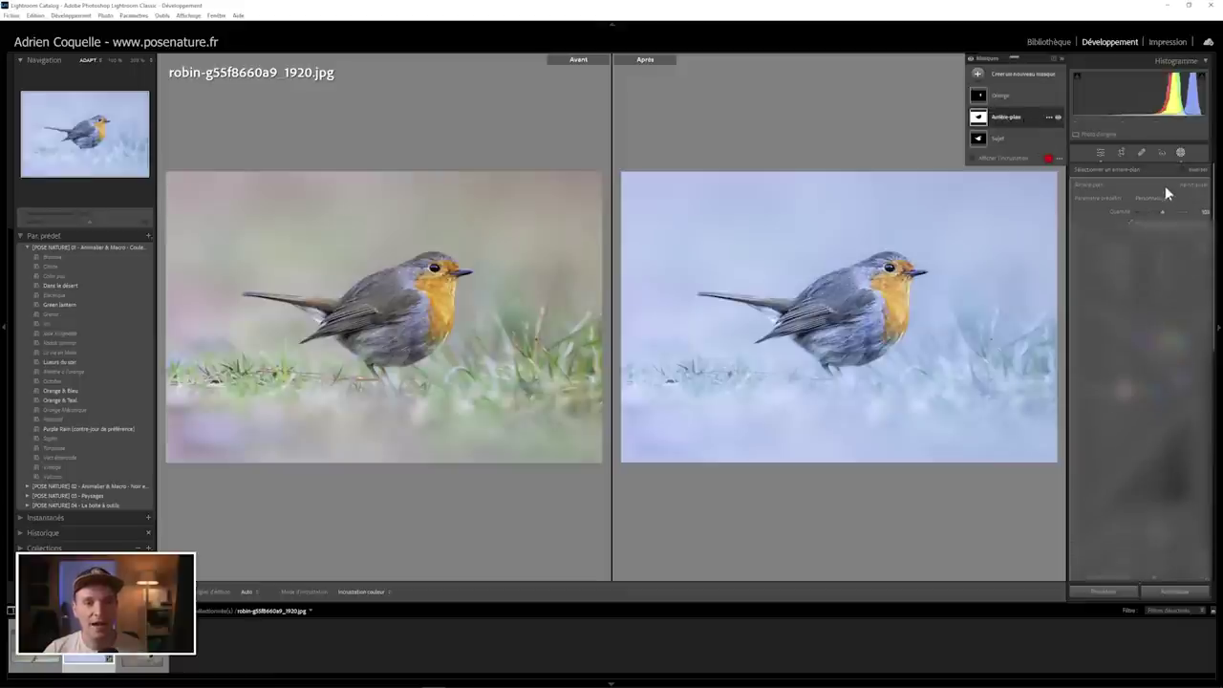
pyautogui.moveTo(1162, 212); pyautogui.dragTo(1171, 216)
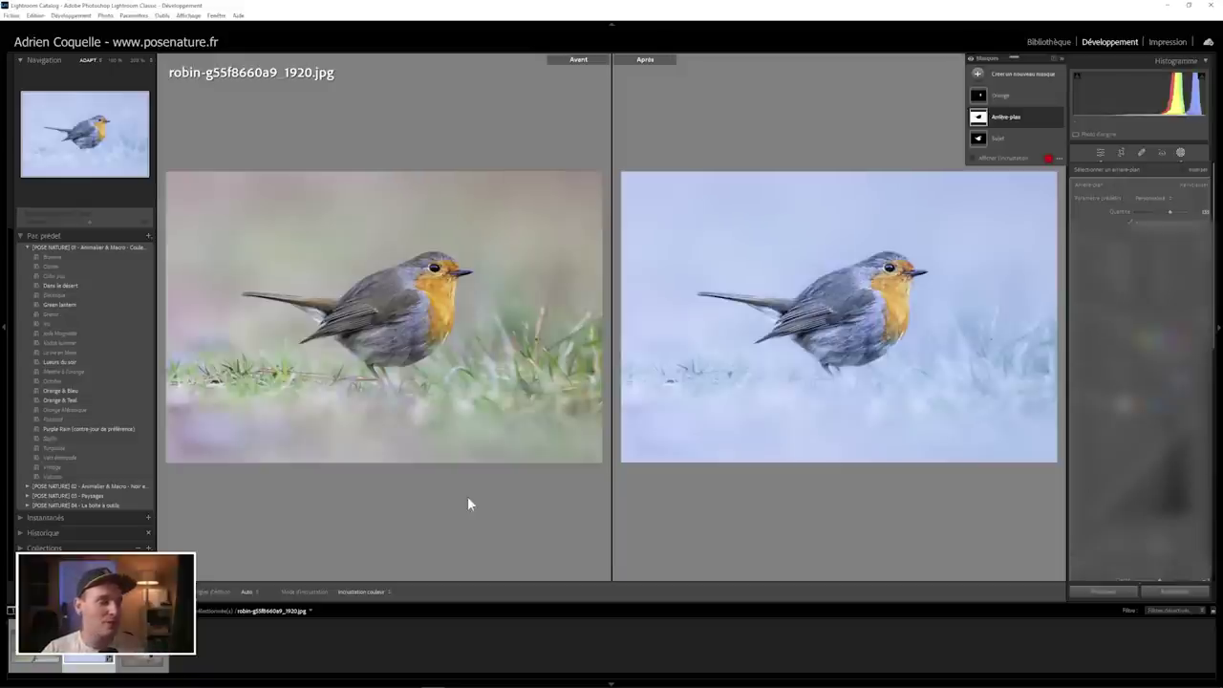
pyautogui.click(29, 659)
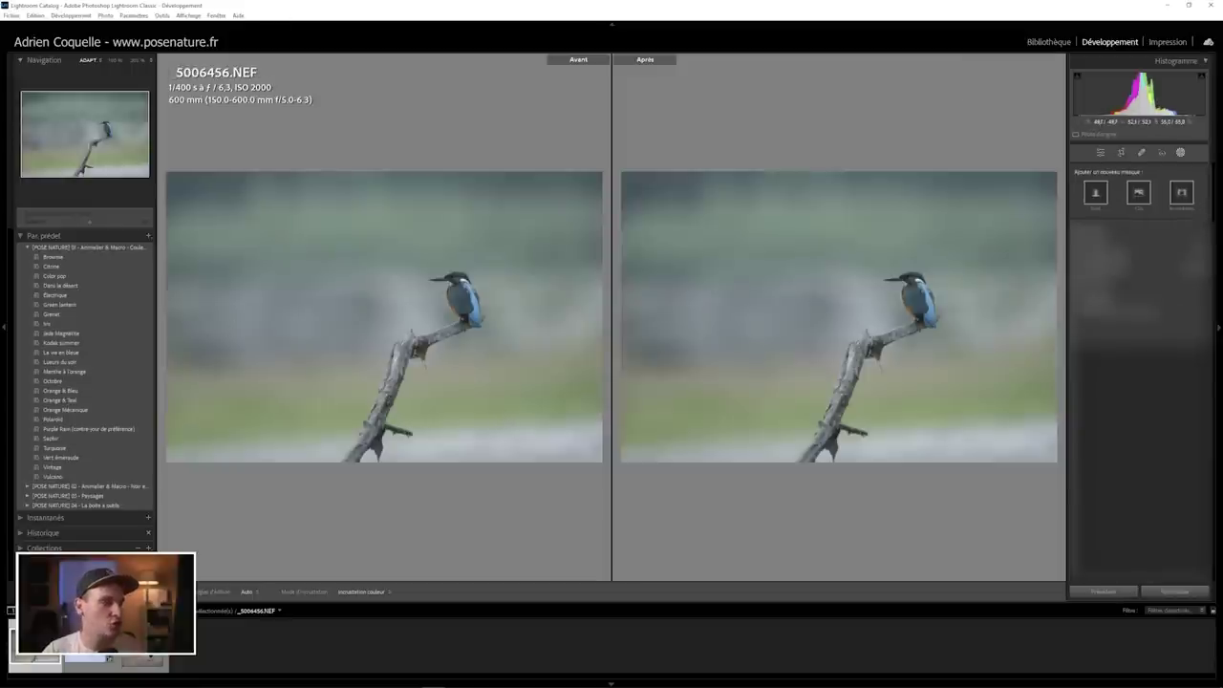
# Step: Apply the Orange & Bleu preset to the kingfisher and raise its Amount
pyautogui.click(96, 352)
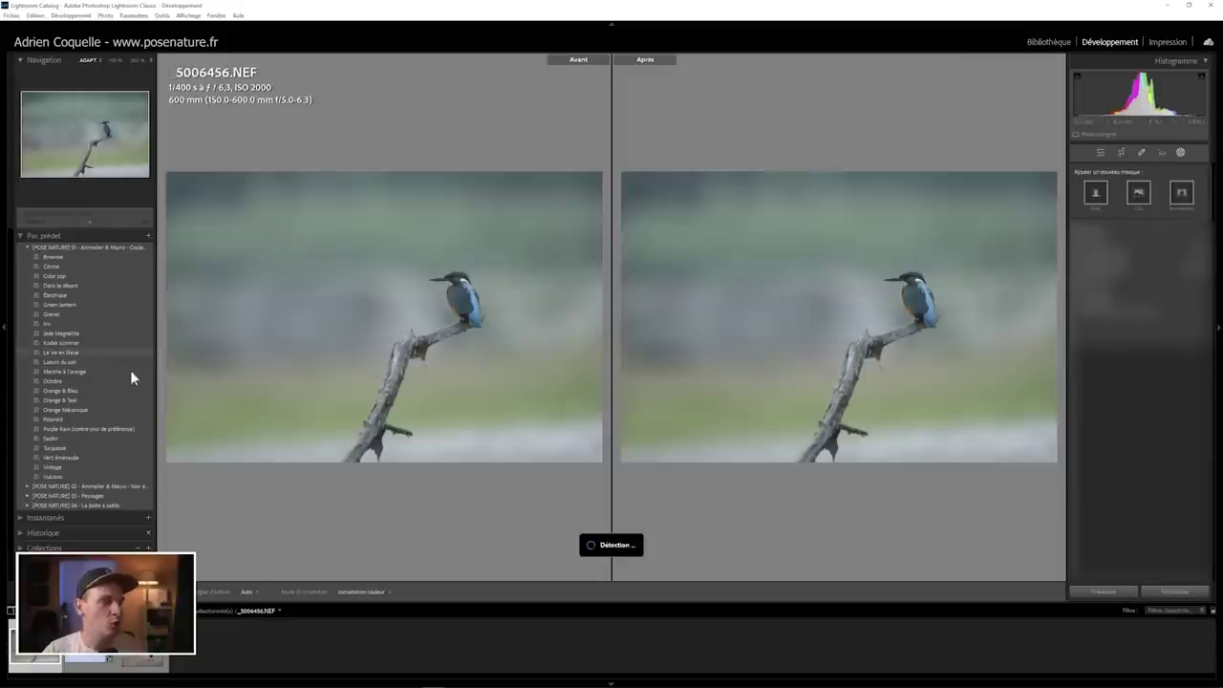
pyautogui.click(69, 391)
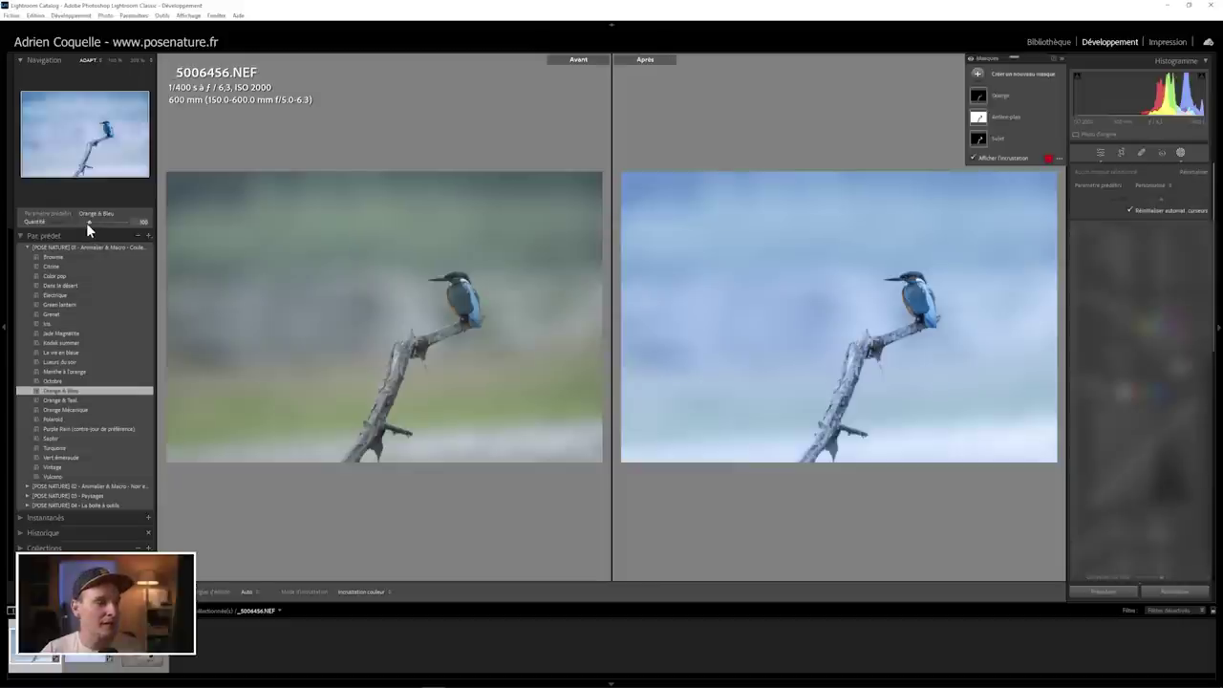
pyautogui.moveTo(102, 219); pyautogui.dragTo(101, 222)
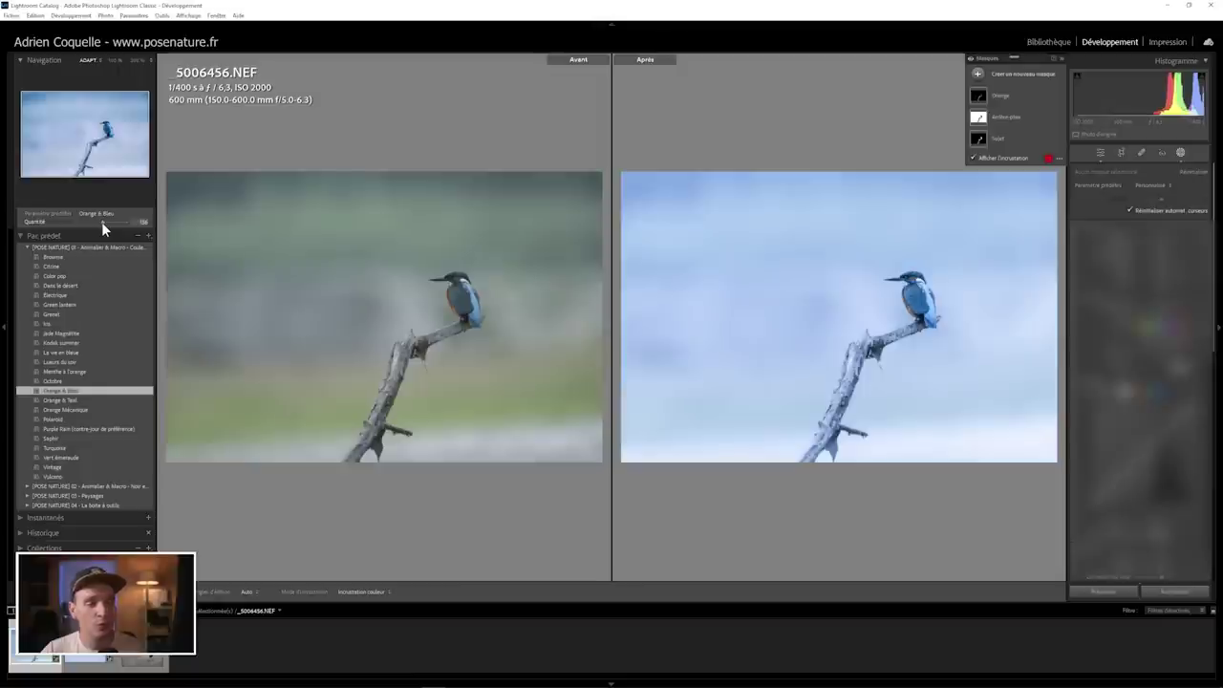
# Step: Check the Sujet and Orange masks on the kingfisher, then move on to the flying bullfinch photo
pyautogui.click(1013, 138)
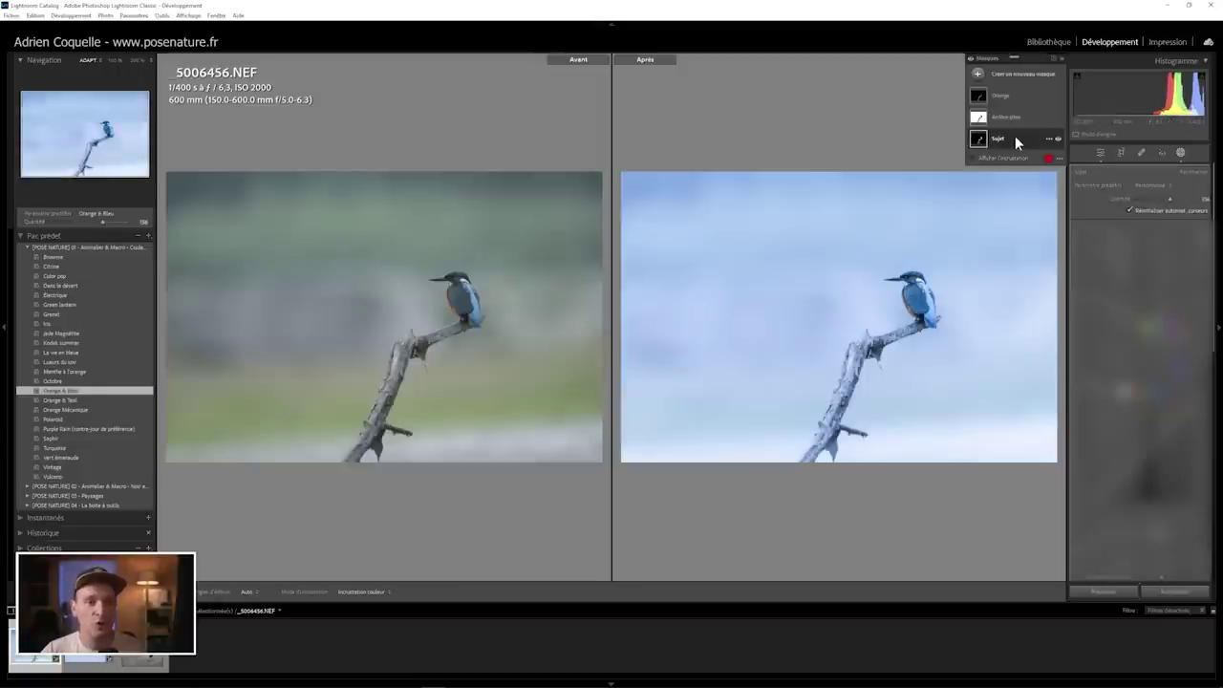
pyautogui.hotkey('shift', 'w')
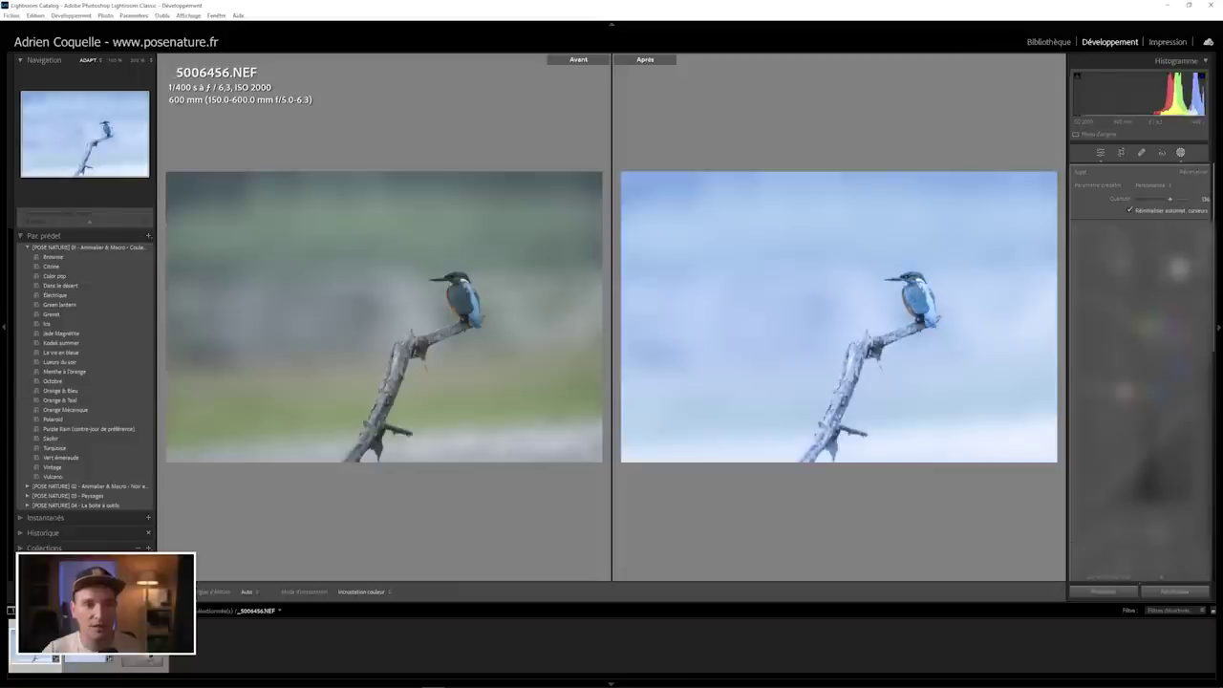
pyautogui.hotkey('shift', 'w')
pyautogui.click(1015, 97)
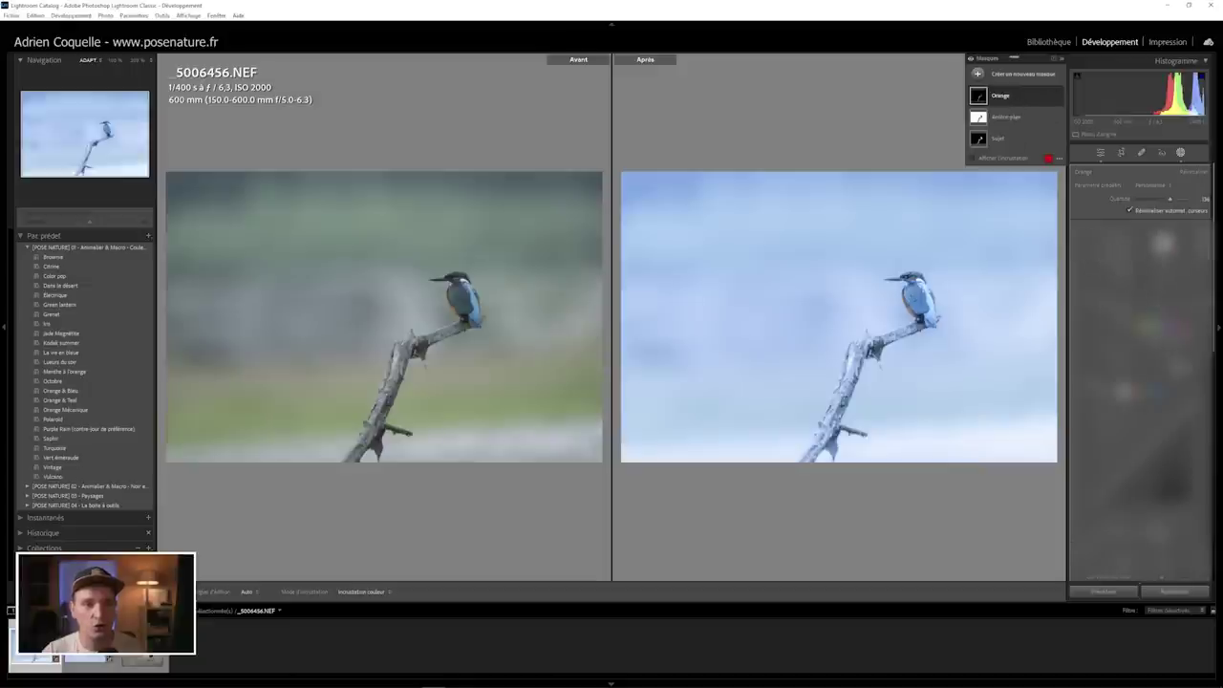
pyautogui.hotkey('shift', 'w')
pyautogui.hotkey('shift', 'w')
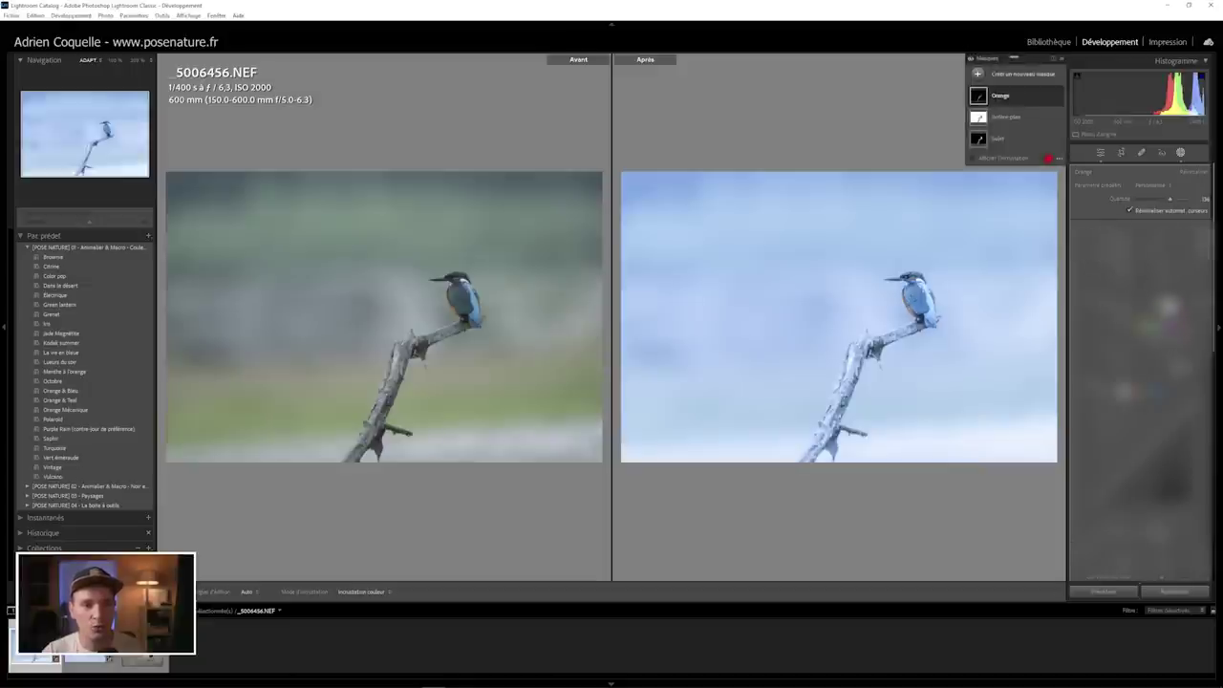
pyautogui.hotkey('shift', 'w')
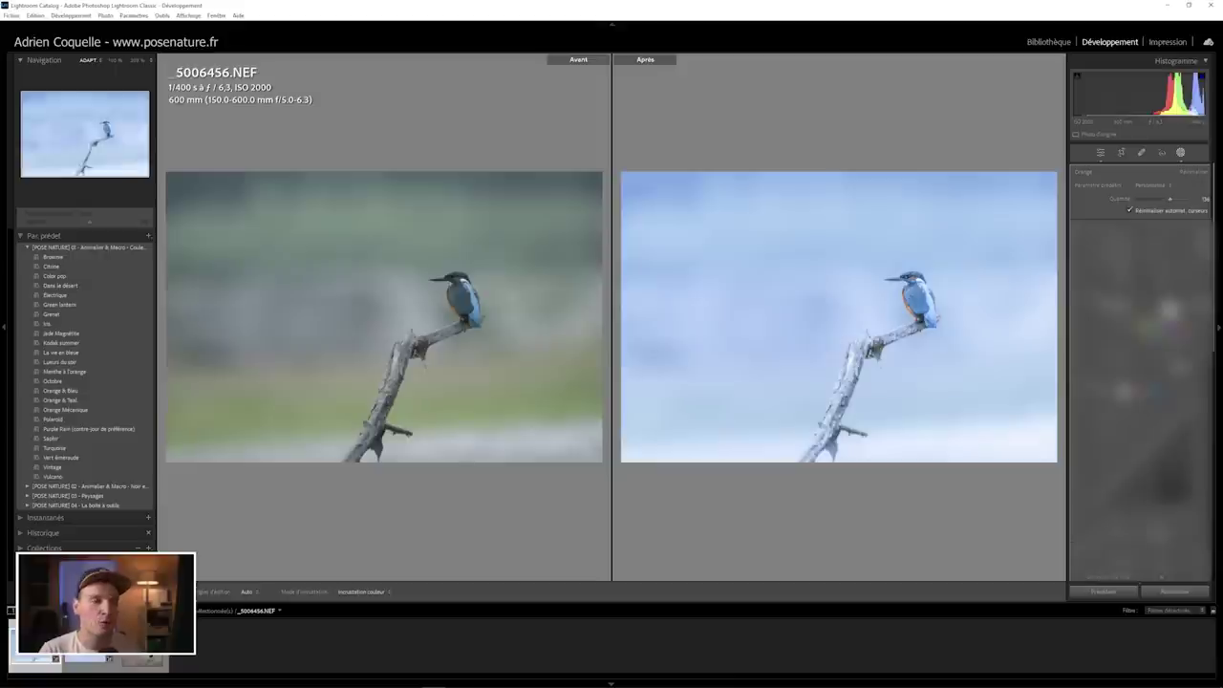
pyautogui.hotkey('shift', 'w')
pyautogui.click(142, 657)
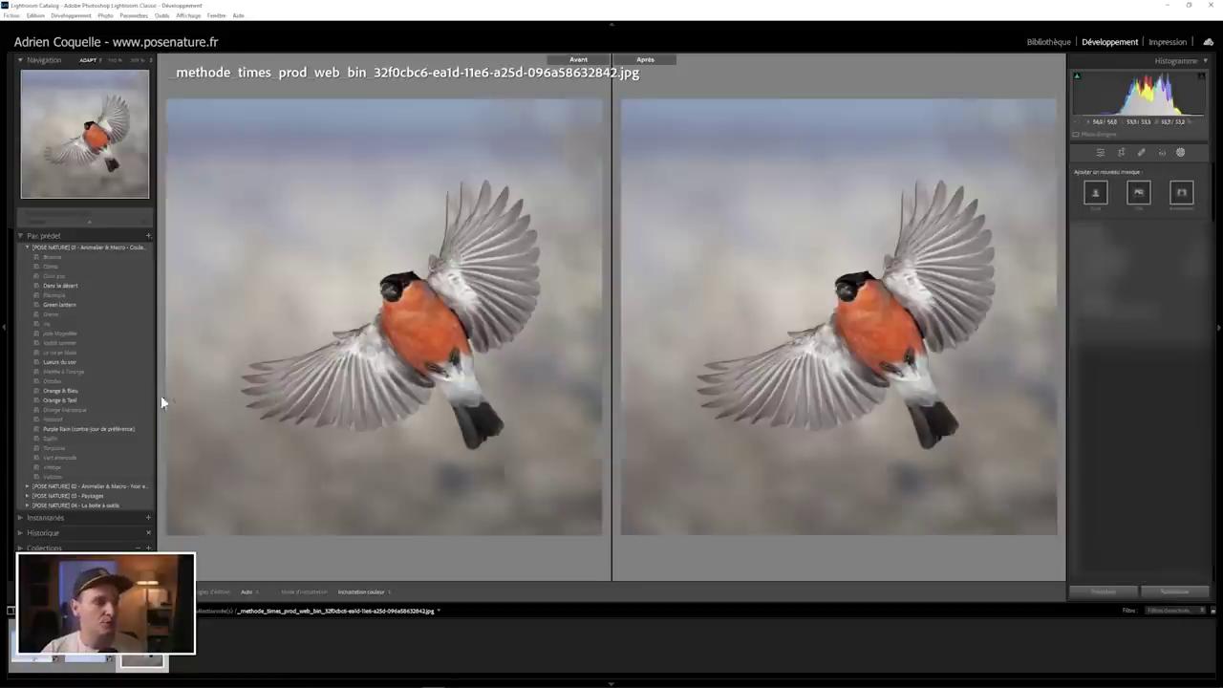
# Step: Apply Orange & Bleu to the bullfinch with the Amount just above 100
pyautogui.click(65, 392)
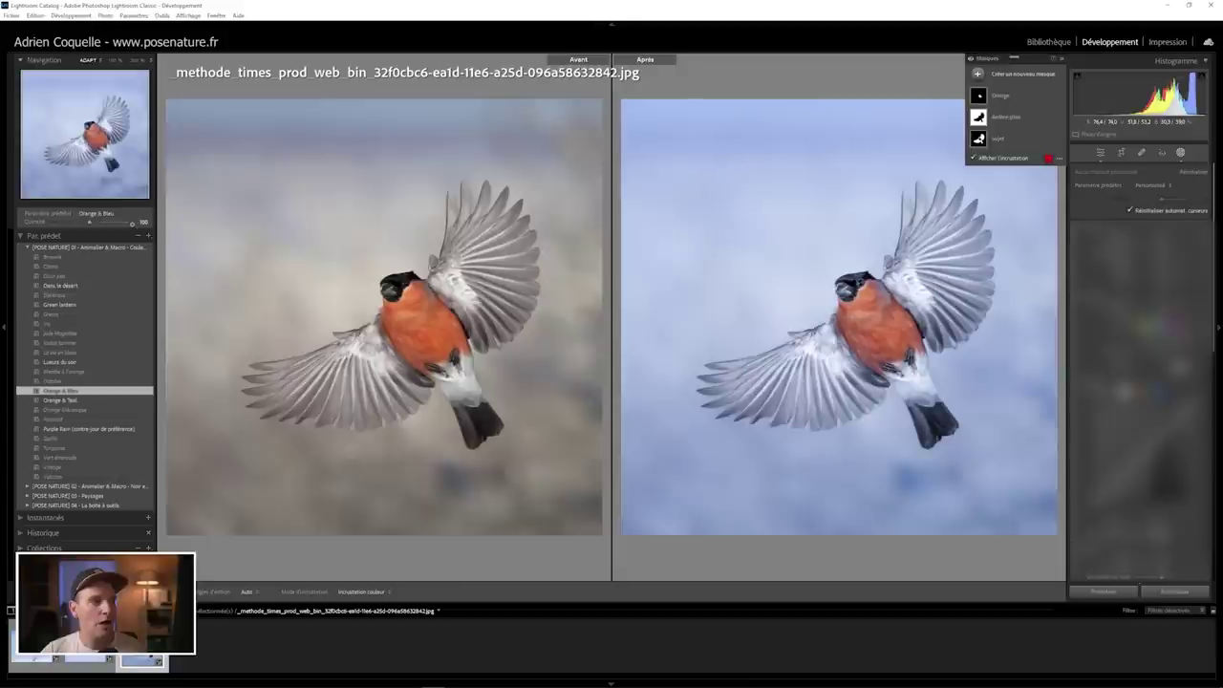
pyautogui.click(94, 220)
pyautogui.moveTo(93, 221); pyautogui.dragTo(101, 220)
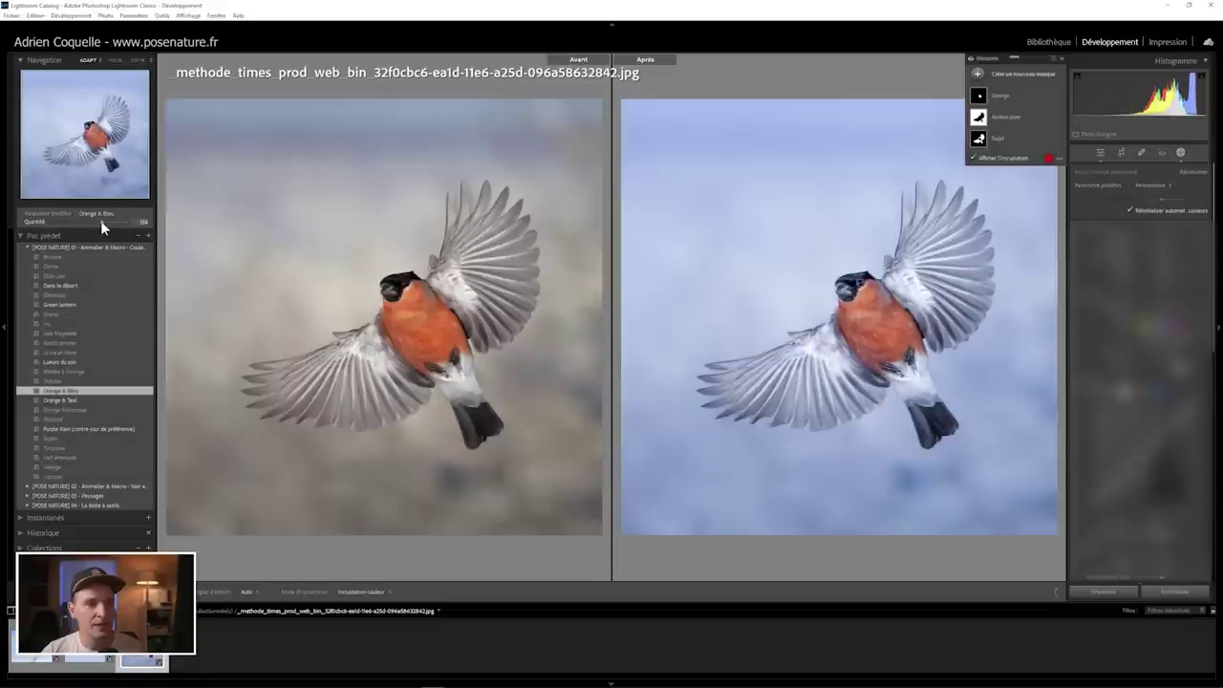